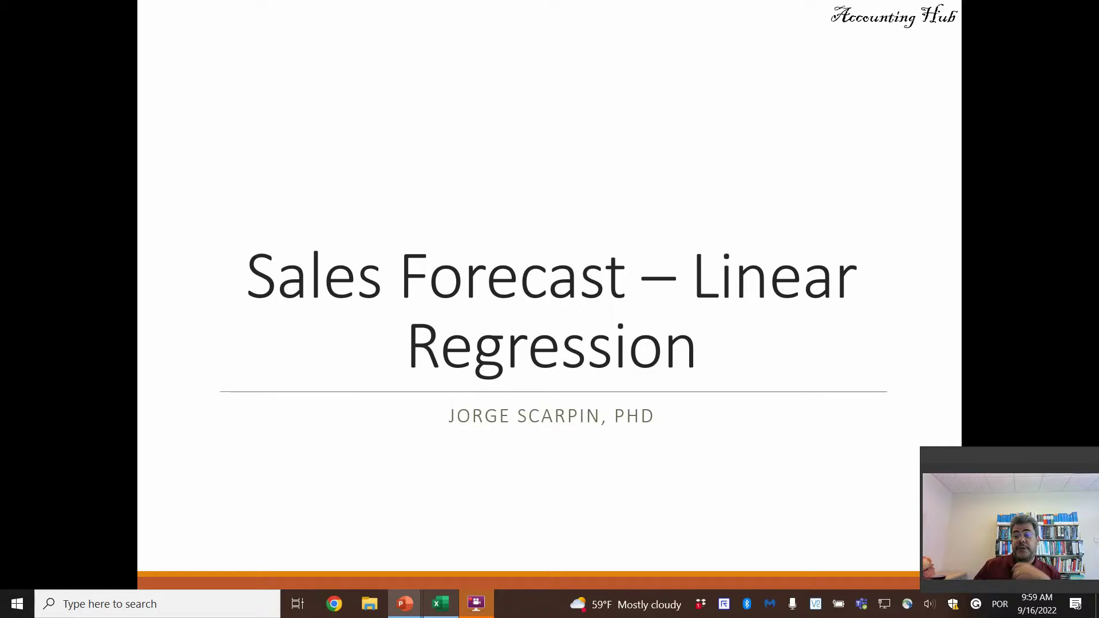
Step: Leave the PowerPoint title slide and switch to the Sales Forecast – Linear Regression.xlsx workbook
click(486, 611)
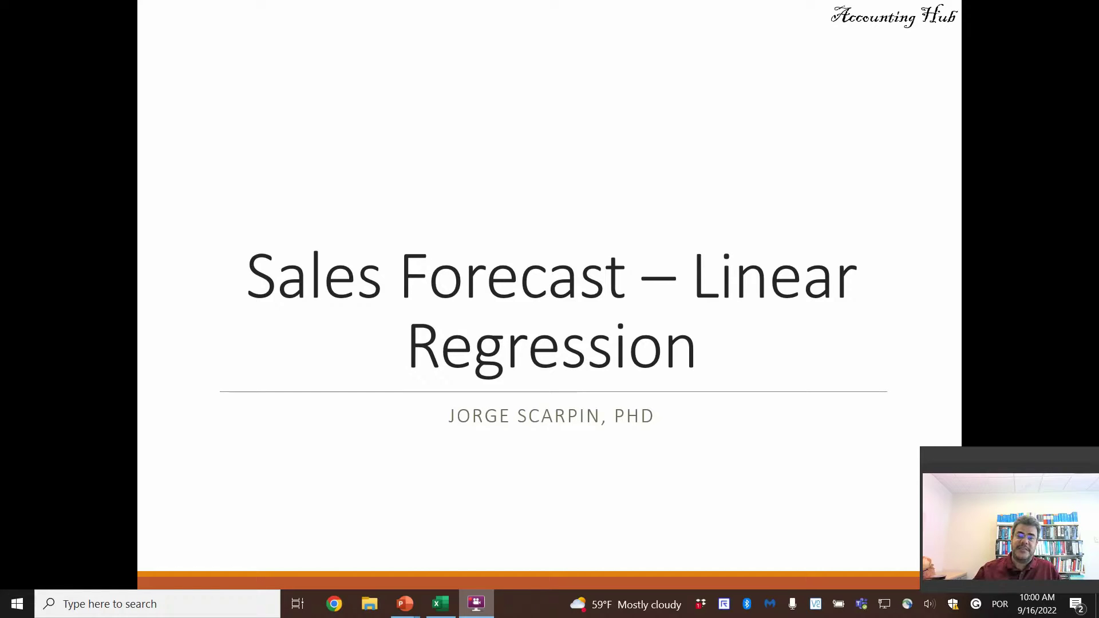
key(alt+Tab)
key(alt+Tab)
key(alt+Tab)
key(alt+Tab)
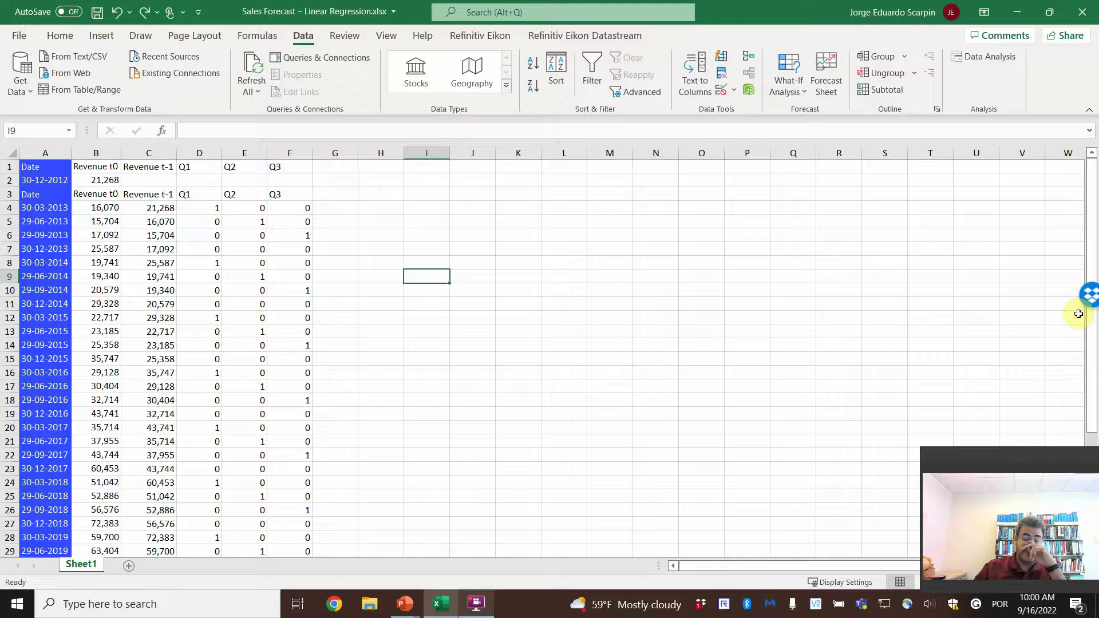
Step: Select Revenue t0 cells B3:B41, from the header to the last quarter
scroll(101, 316, down, 8)
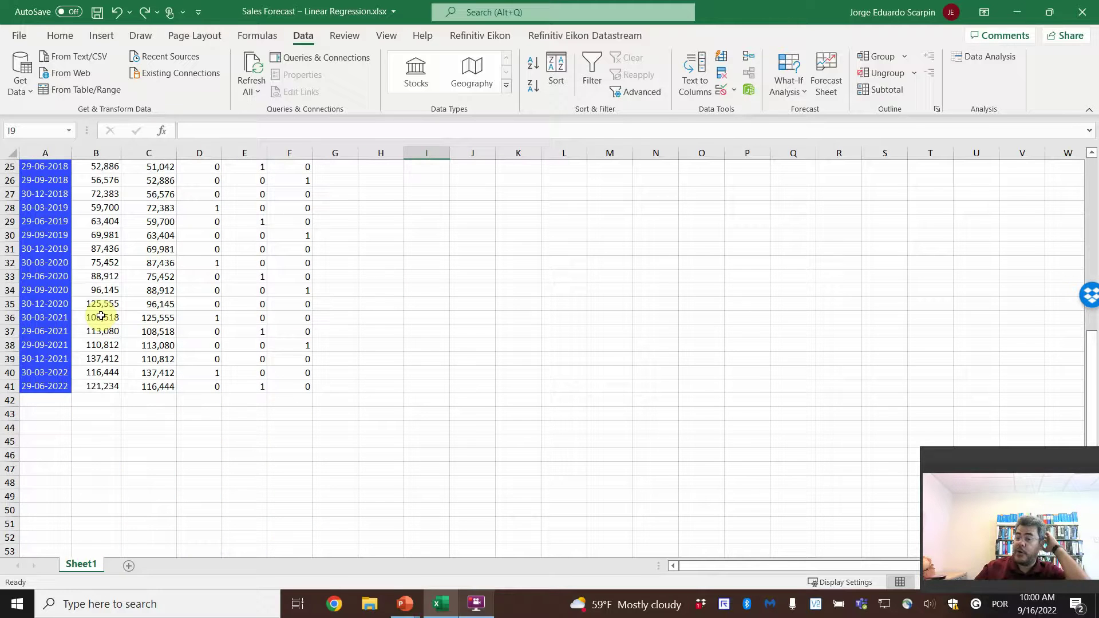
scroll(101, 316, up, 8)
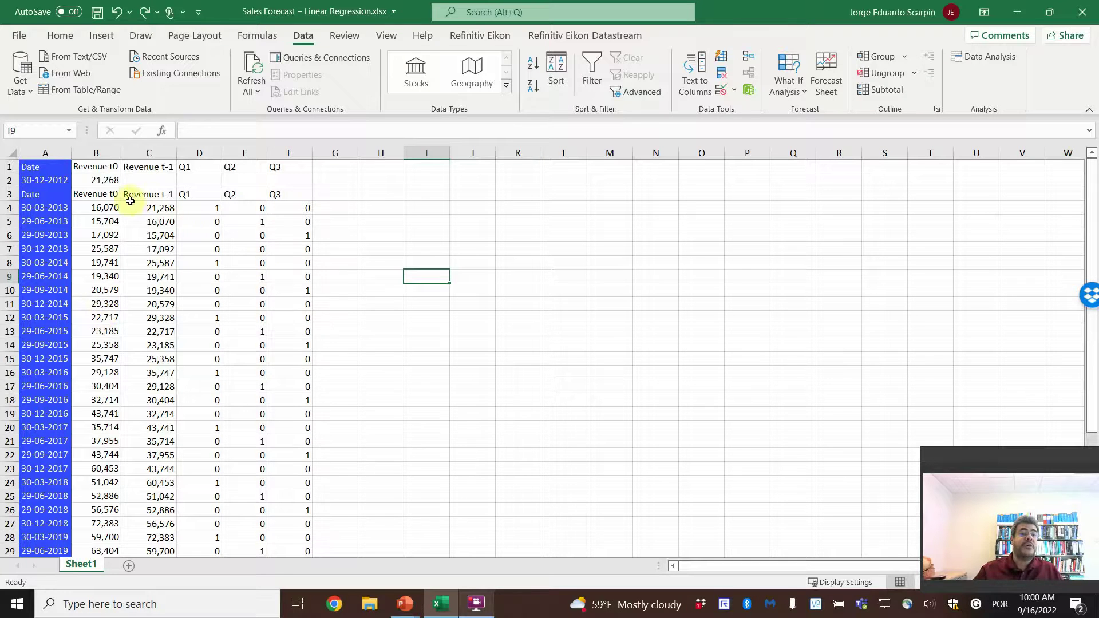
click(92, 195)
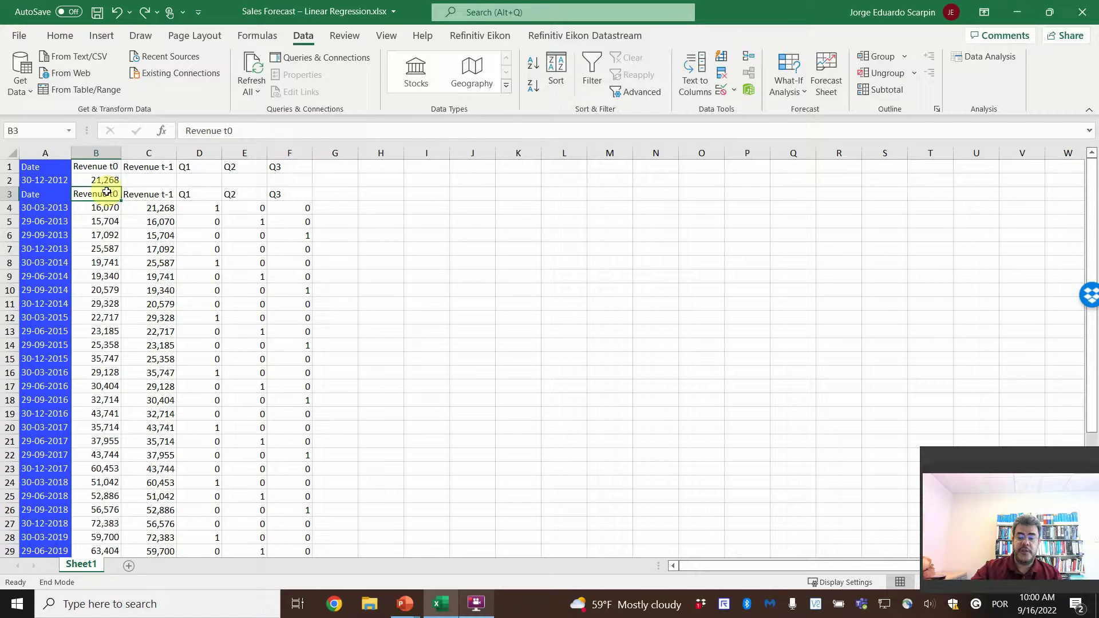
key(shift+Up)
click(107, 192)
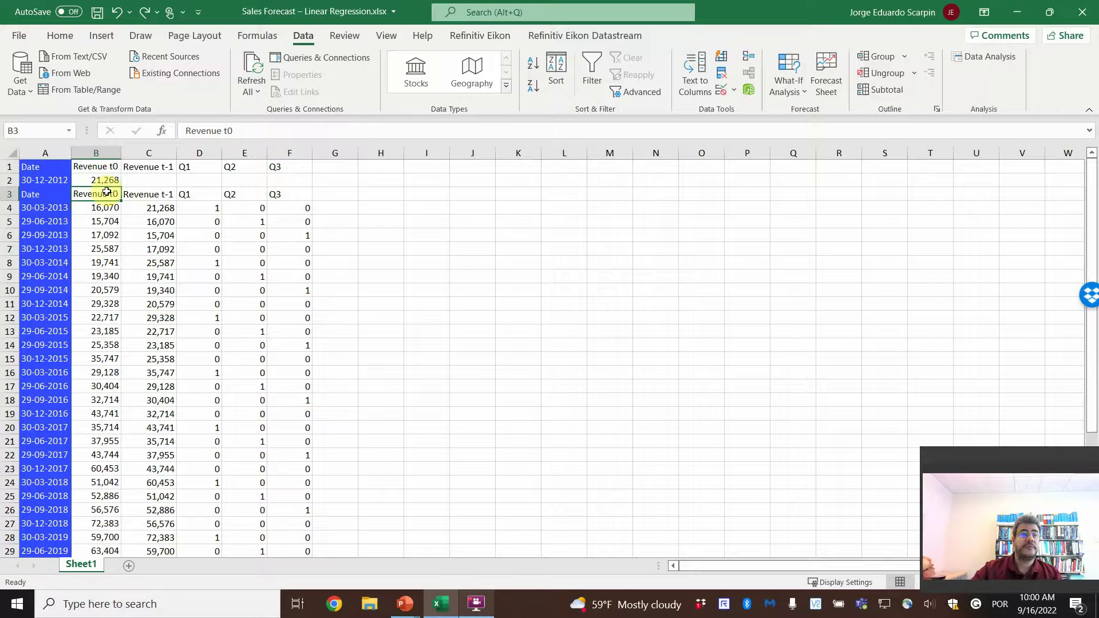
key(shift+Down)
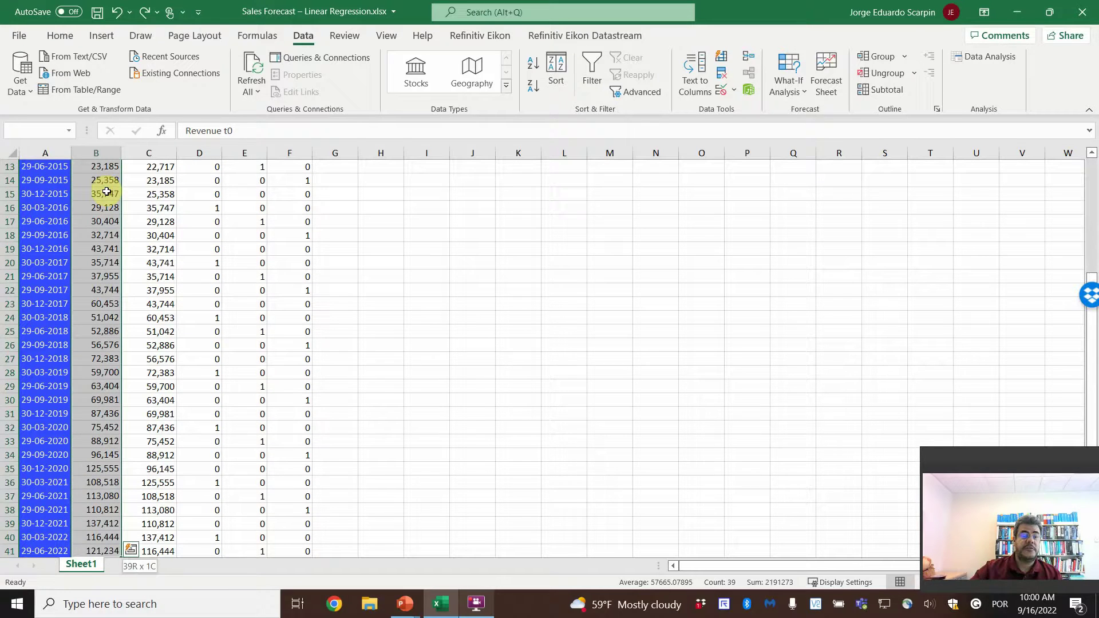
Step: Insert a 2-D line chart of the Revenue t0 column
click(103, 38)
click(517, 71)
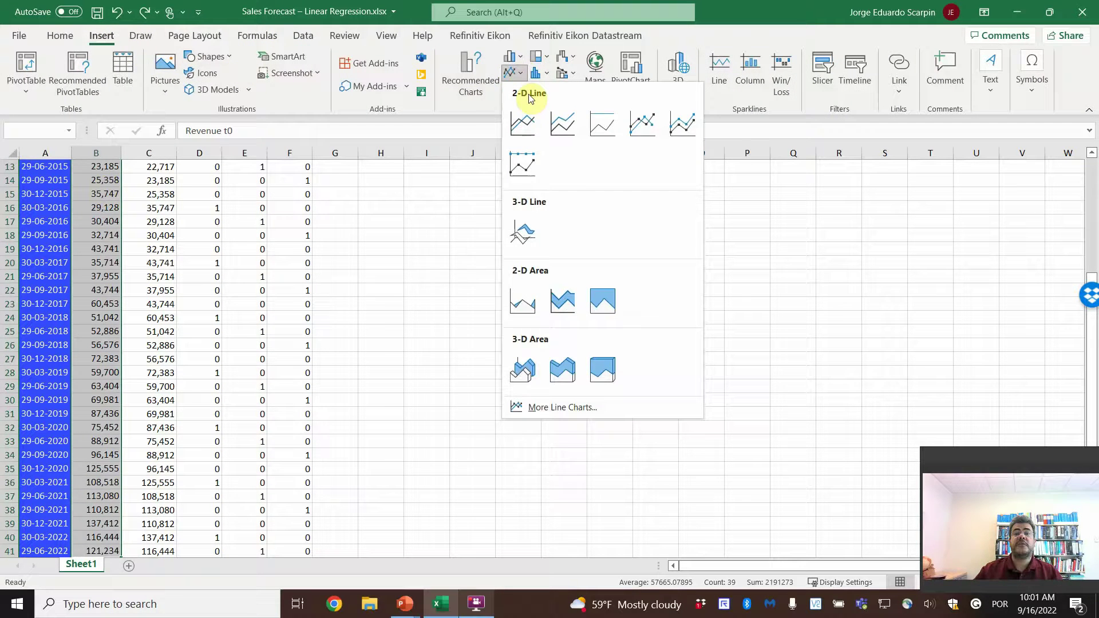
click(523, 123)
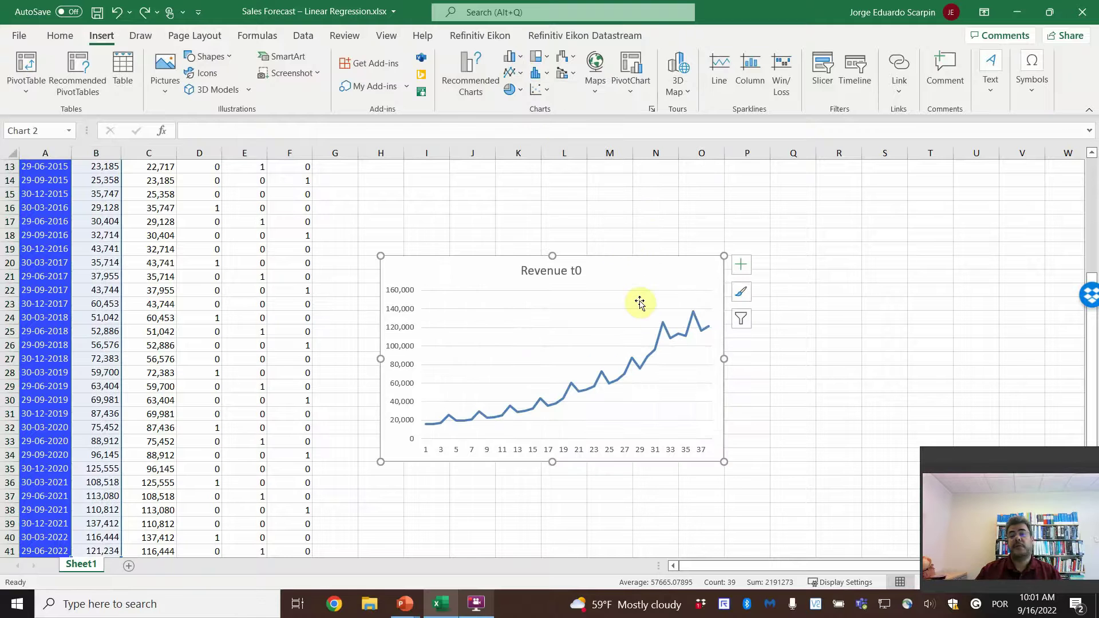
Step: Add a linear trendline showing y = 3131x - 3388.7 and R² = 0.9011, with the label moved up
right_click(654, 345)
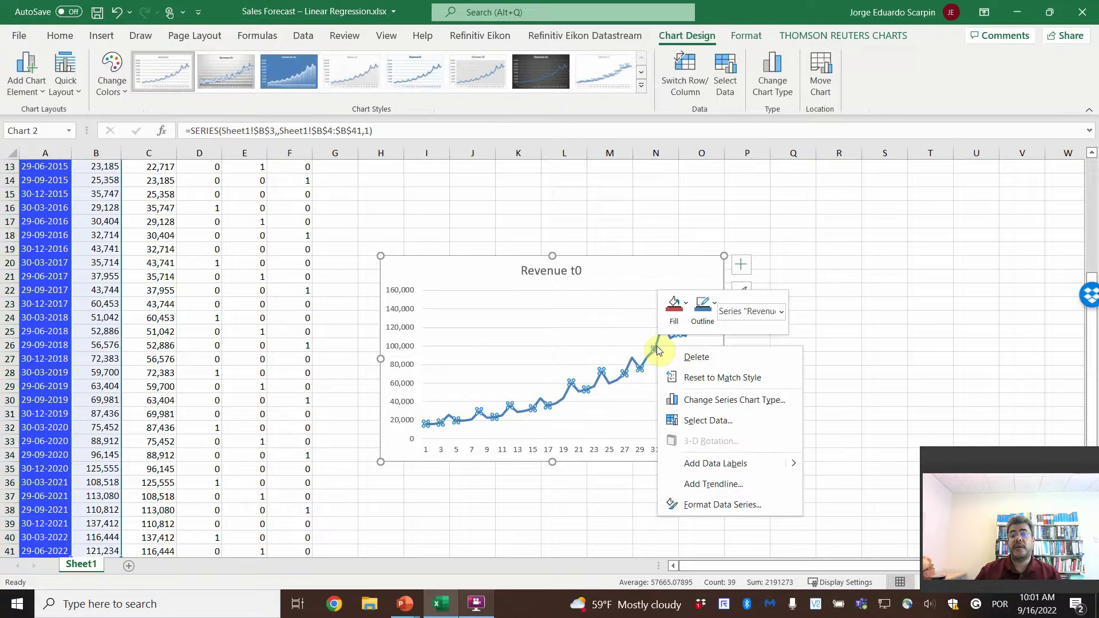
click(710, 483)
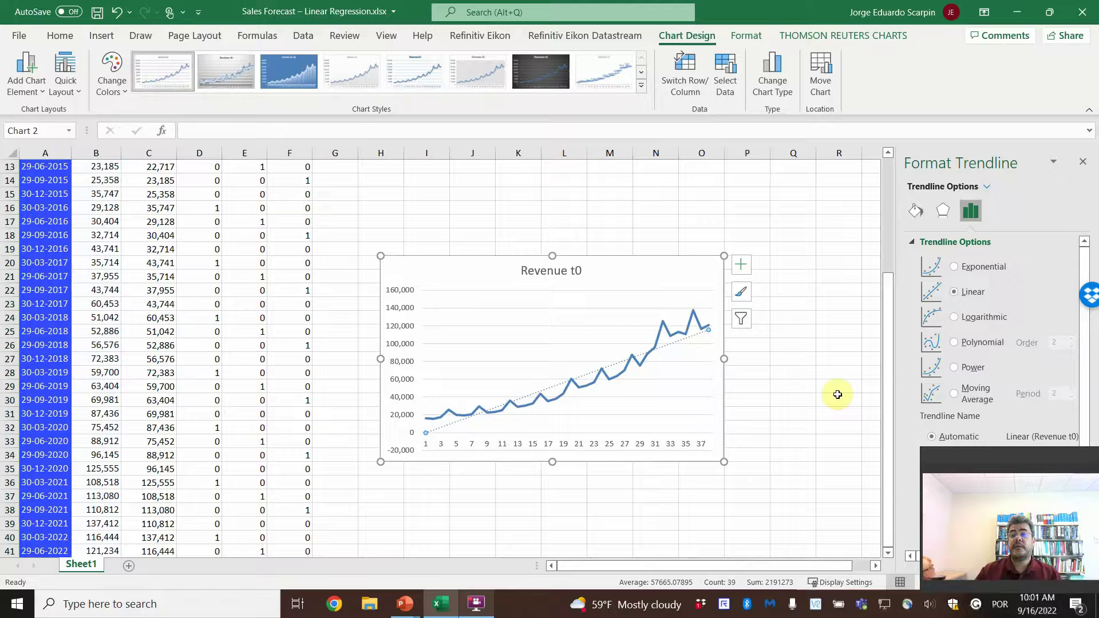
drag(1019, 456, 89, 6)
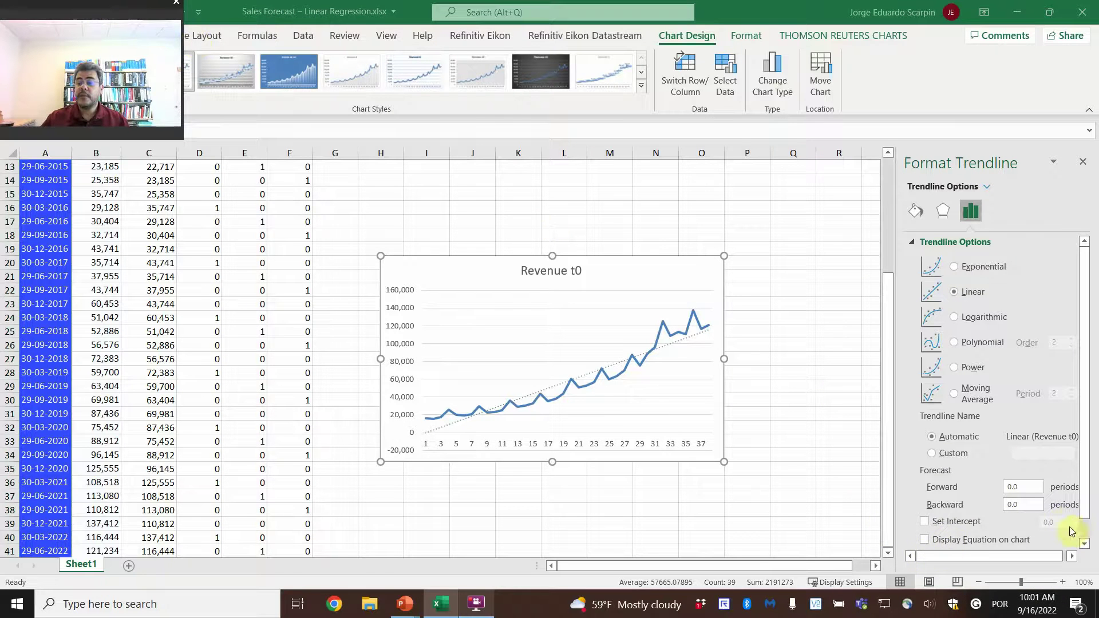
click(1084, 544)
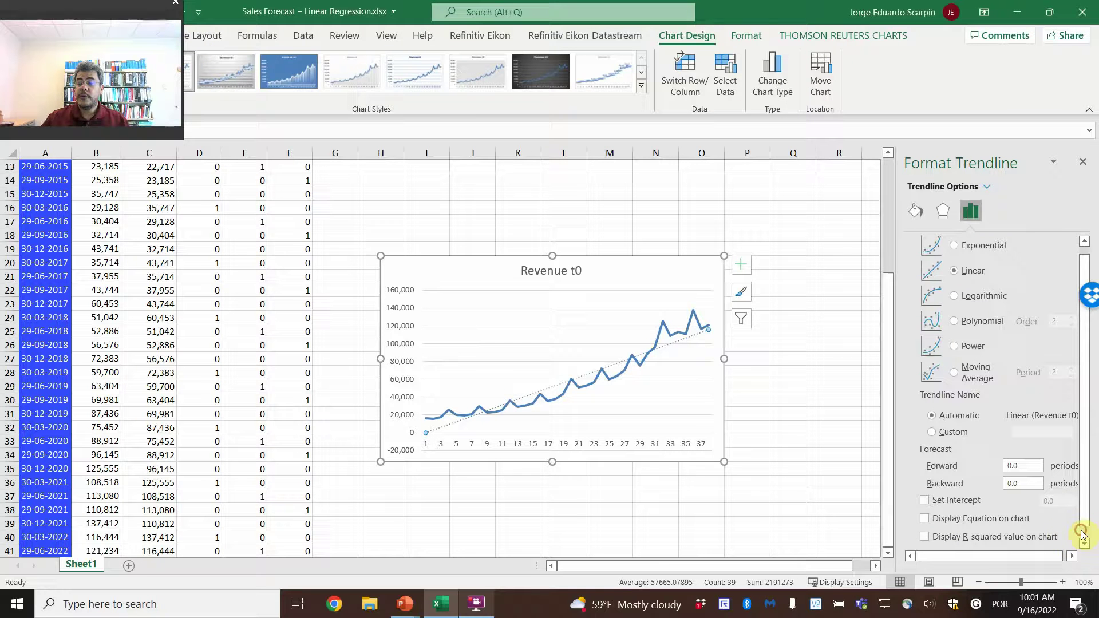
click(925, 518)
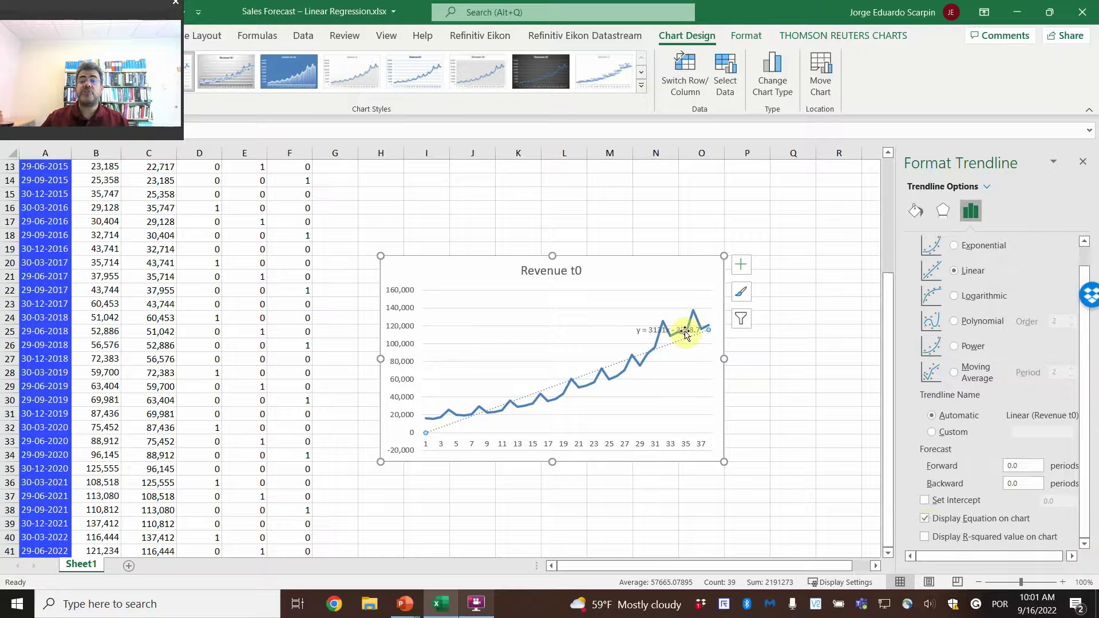
click(924, 537)
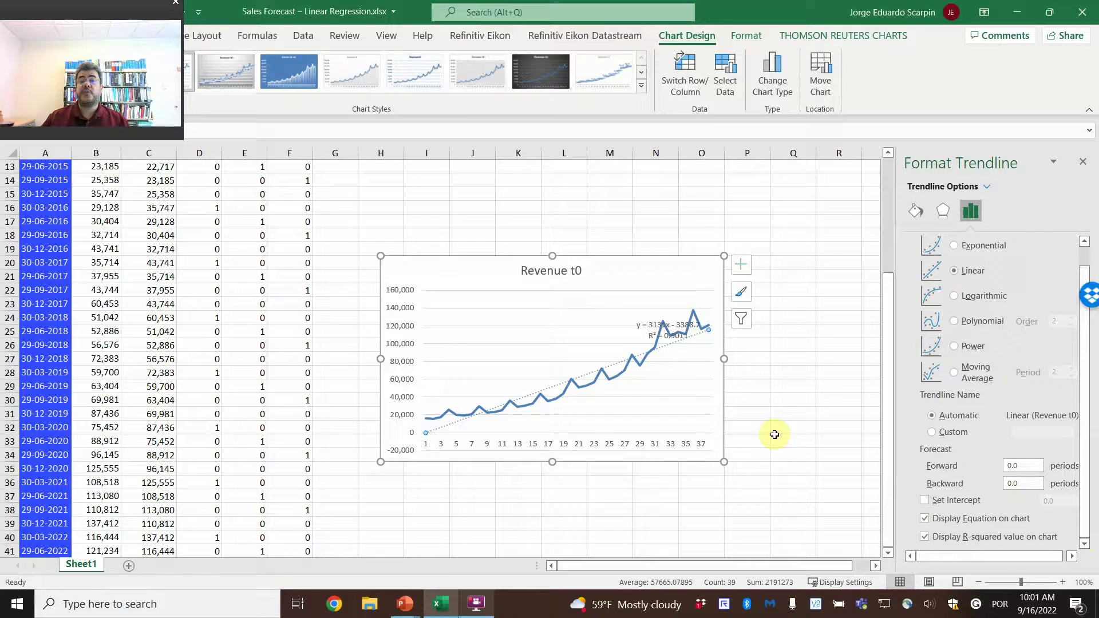
click(645, 328)
drag(645, 327, 640, 293)
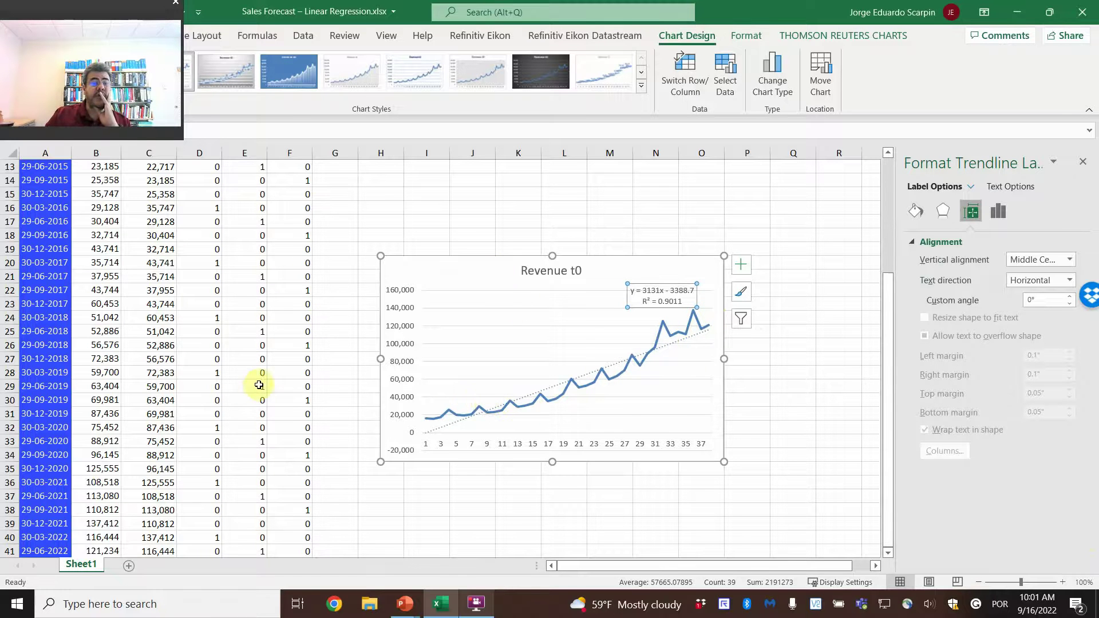
scroll(263, 403, up, 3)
drag(431, 392, 402, 179)
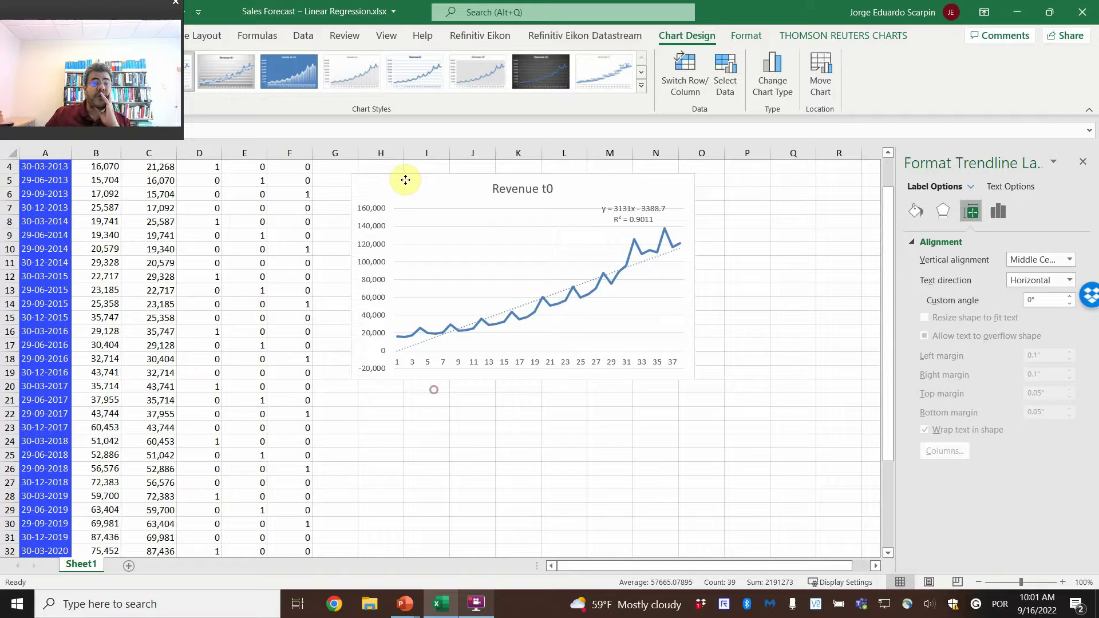
scroll(404, 333, up, 1)
drag(425, 221, 411, 181)
scroll(165, 442, down, 3)
scroll(165, 443, down, 4)
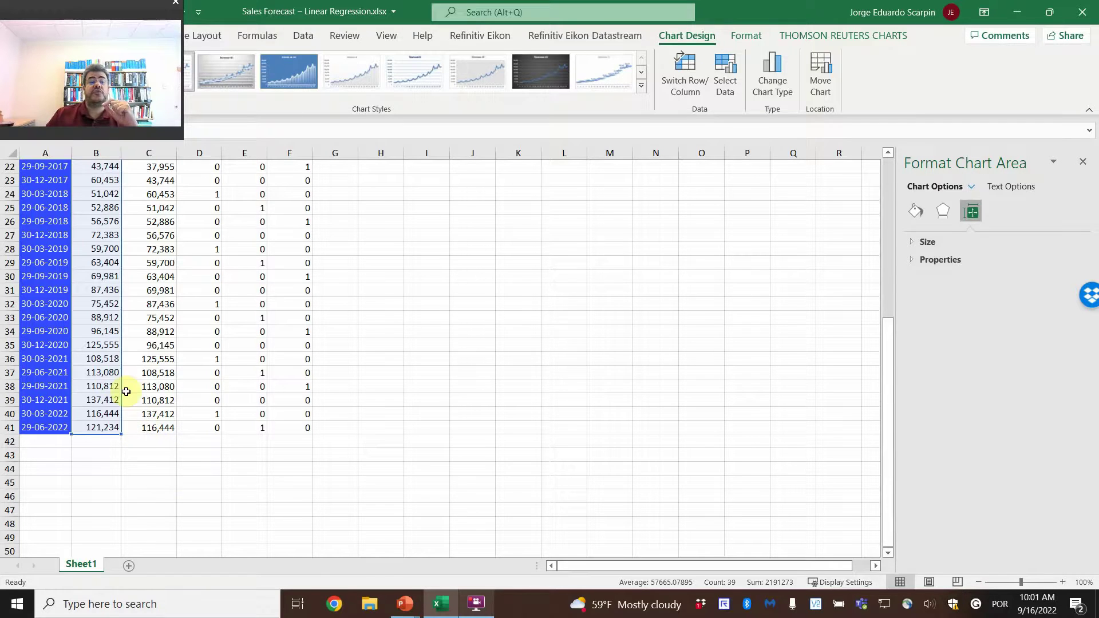
click(97, 372)
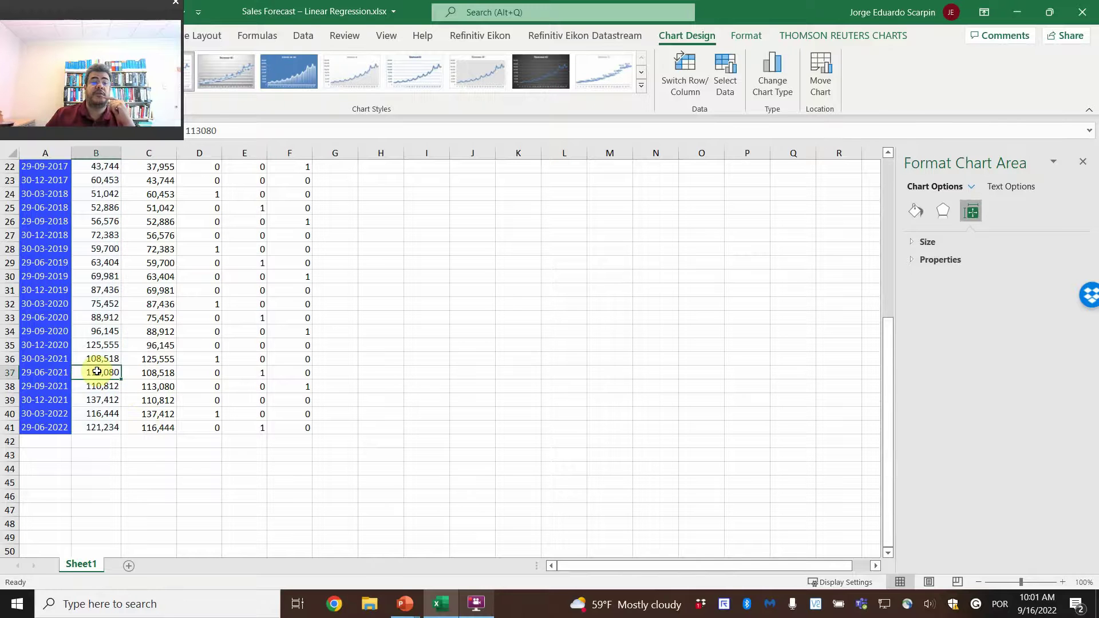
drag(97, 372, 92, 194)
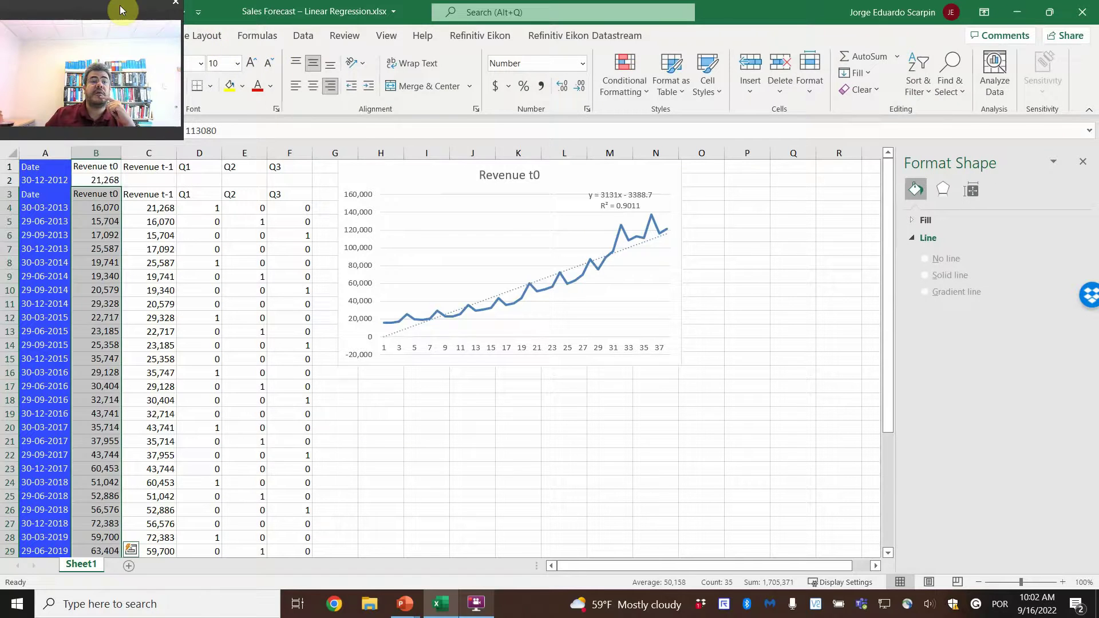
Step: Delete the full-period Revenue t0 chart and its trendline
drag(122, 9, 1035, 452)
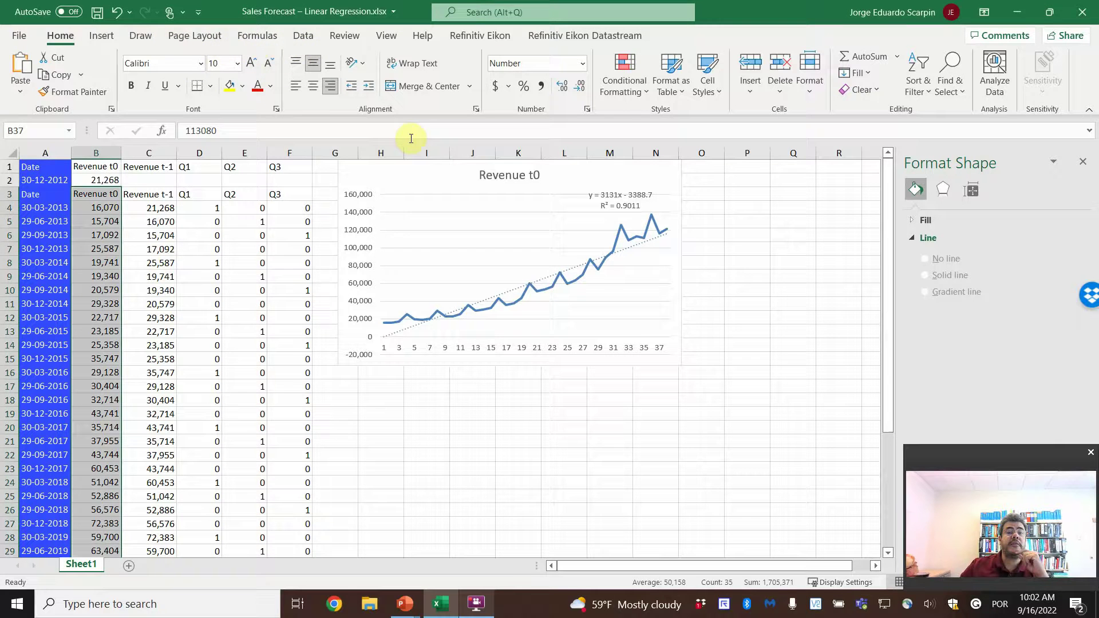
click(399, 189)
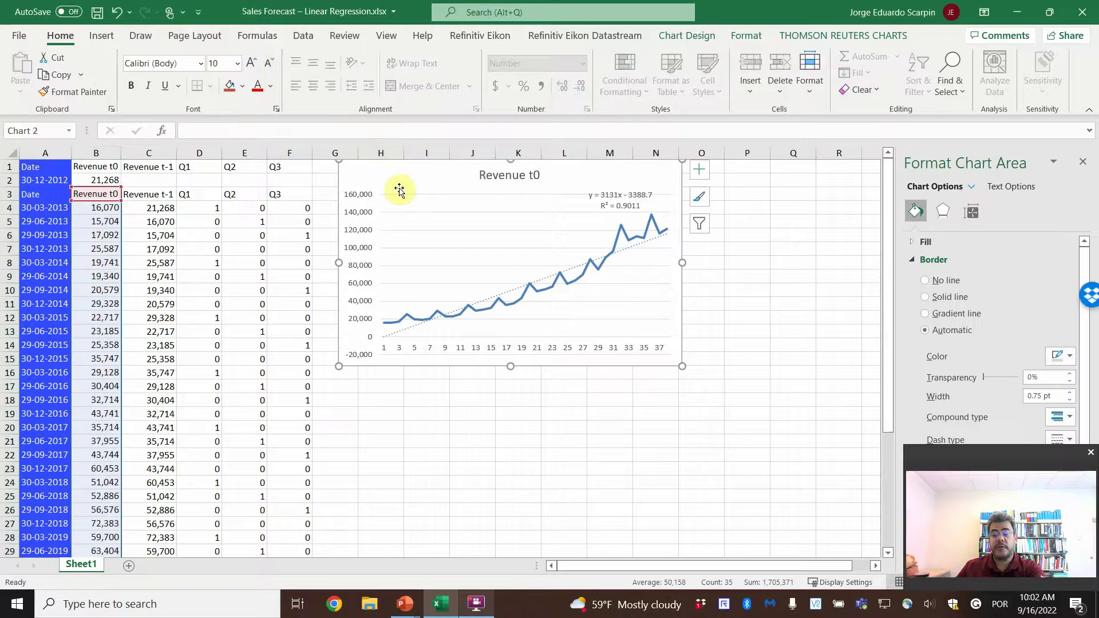
key(Delete)
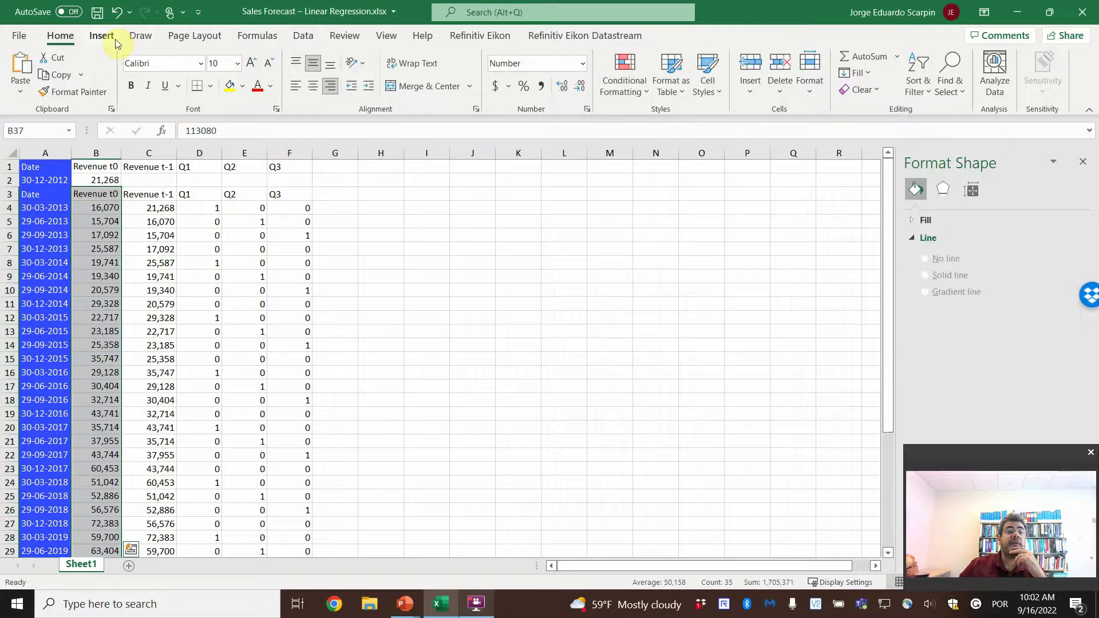
Step: Insert a 2-D line chart of revenue through June 2021 and place it beside the data
click(103, 36)
click(511, 73)
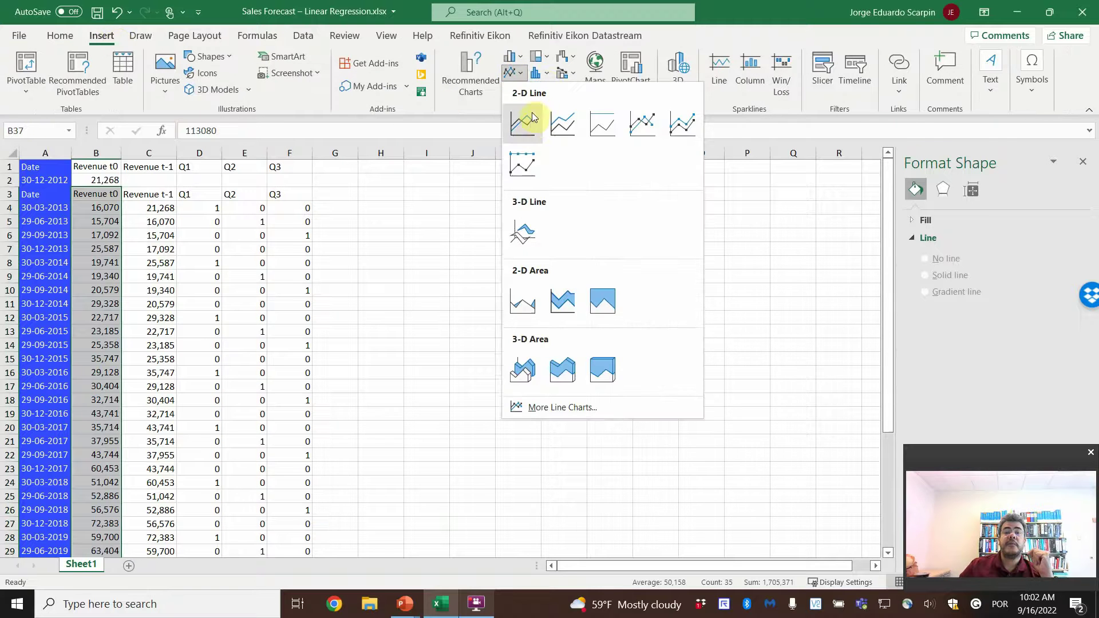
click(532, 118)
drag(510, 269, 568, 184)
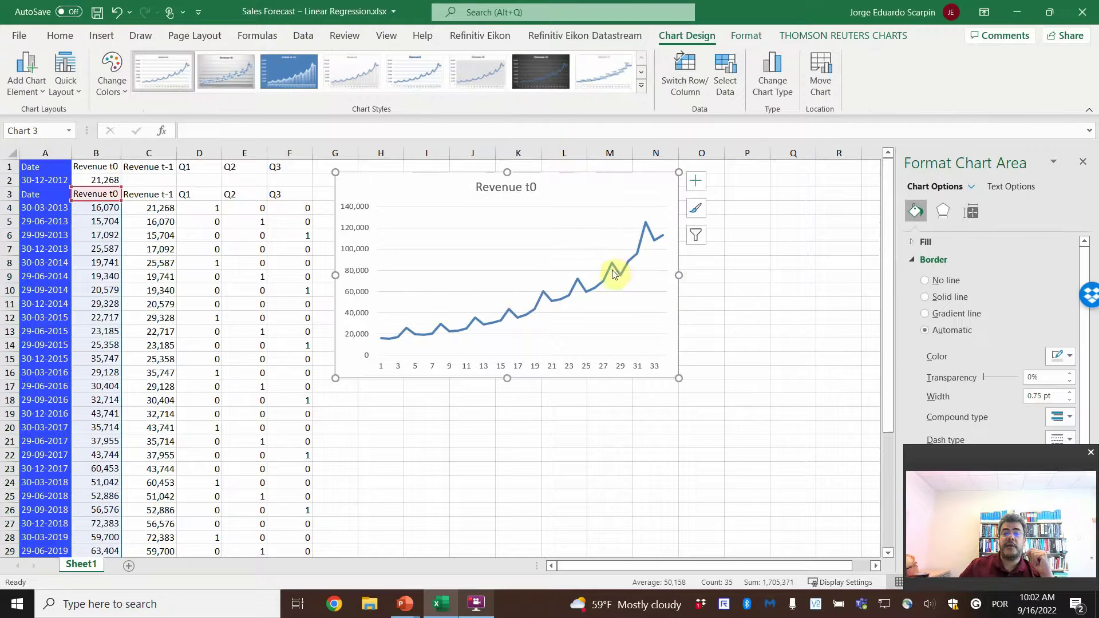
Step: Add a linear trendline showing y = 2888.4x - 388.53 and R² = 0.8775, label moved upper right
right_click(613, 266)
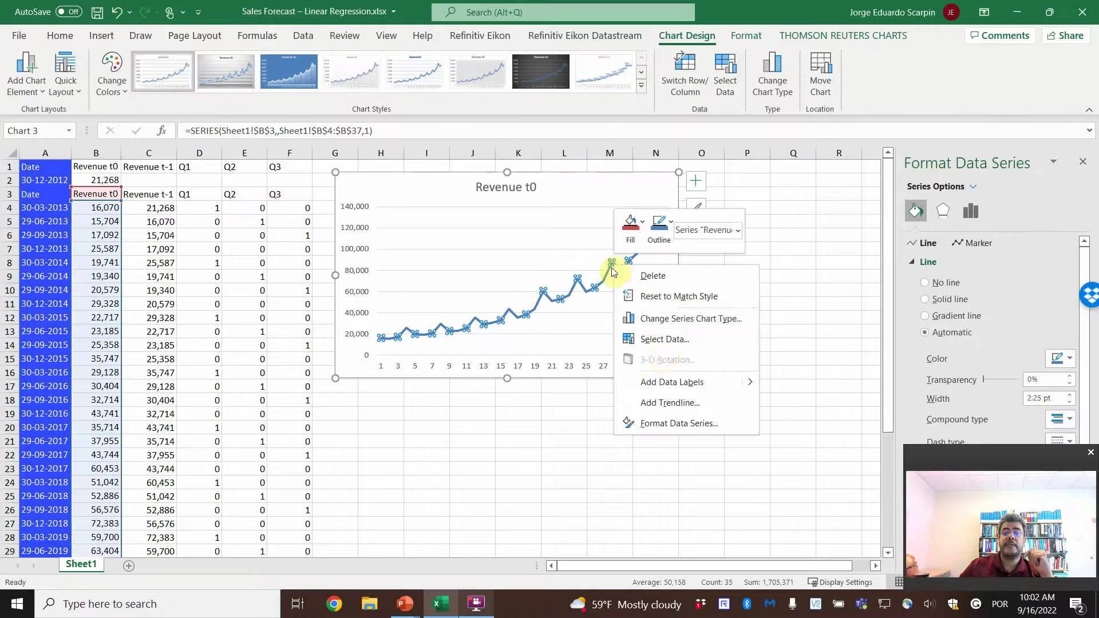
click(666, 404)
drag(965, 450, 430, 448)
click(925, 540)
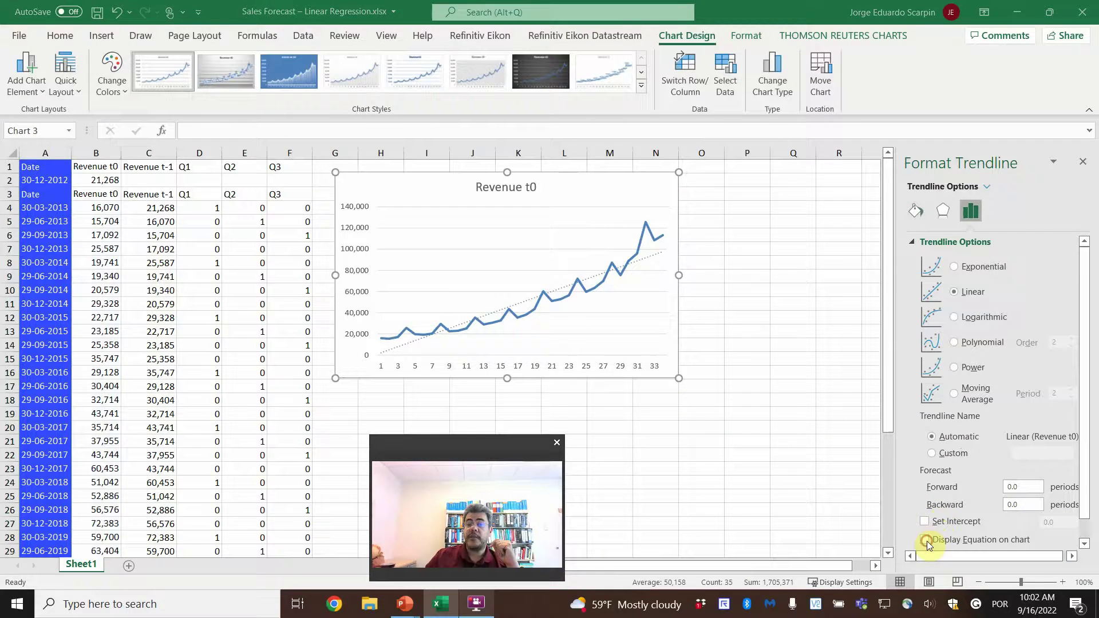
scroll(961, 511, down, 1)
click(926, 519)
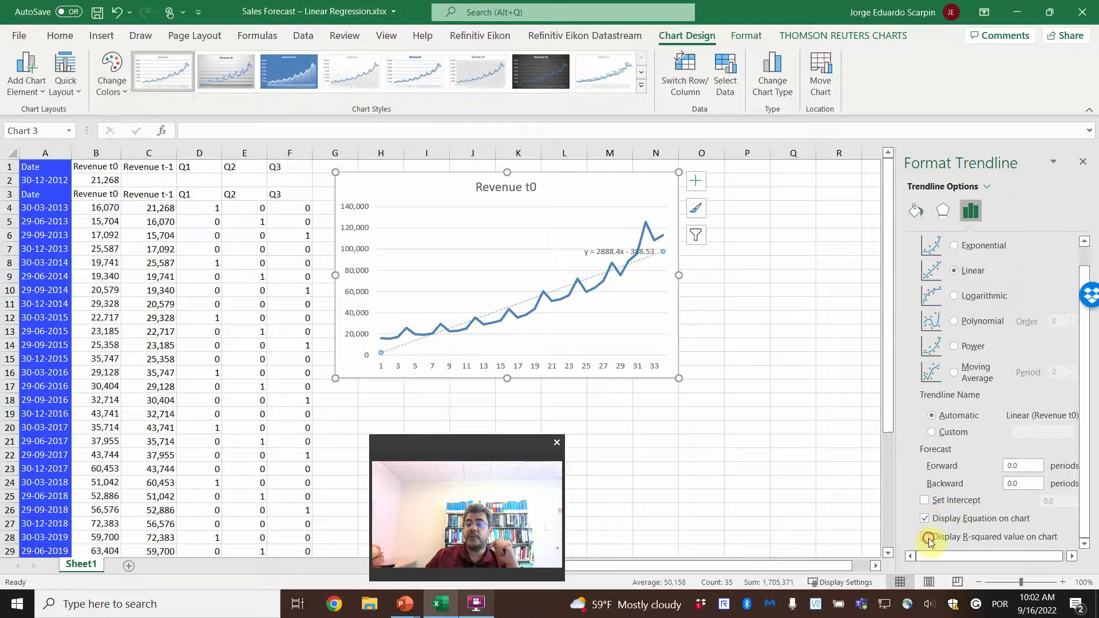
click(925, 536)
click(613, 245)
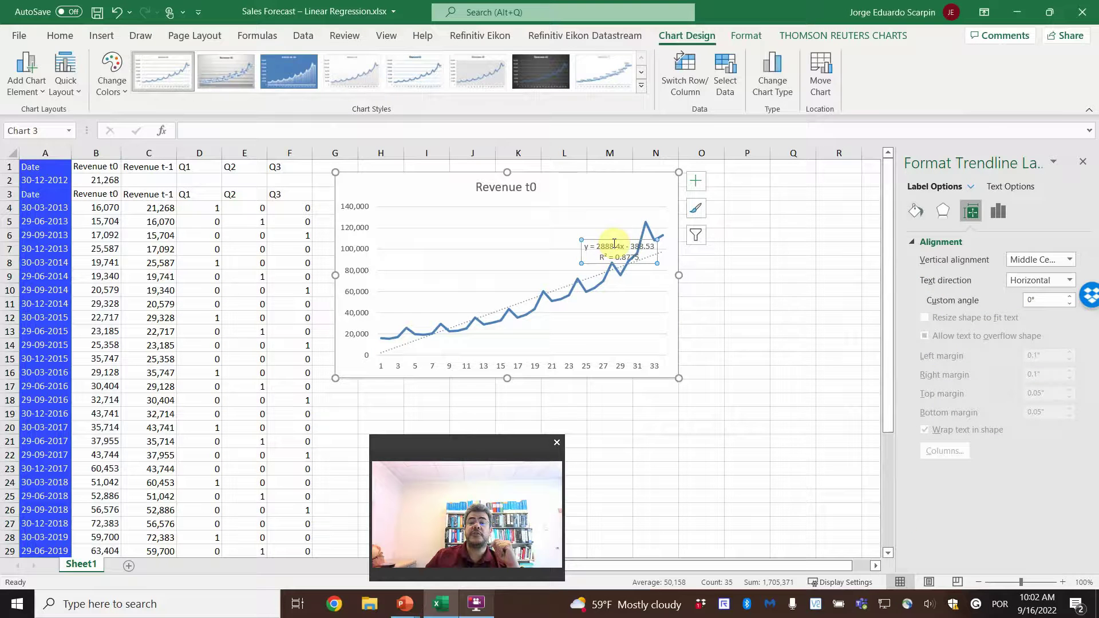
drag(616, 240, 698, 172)
click(559, 185)
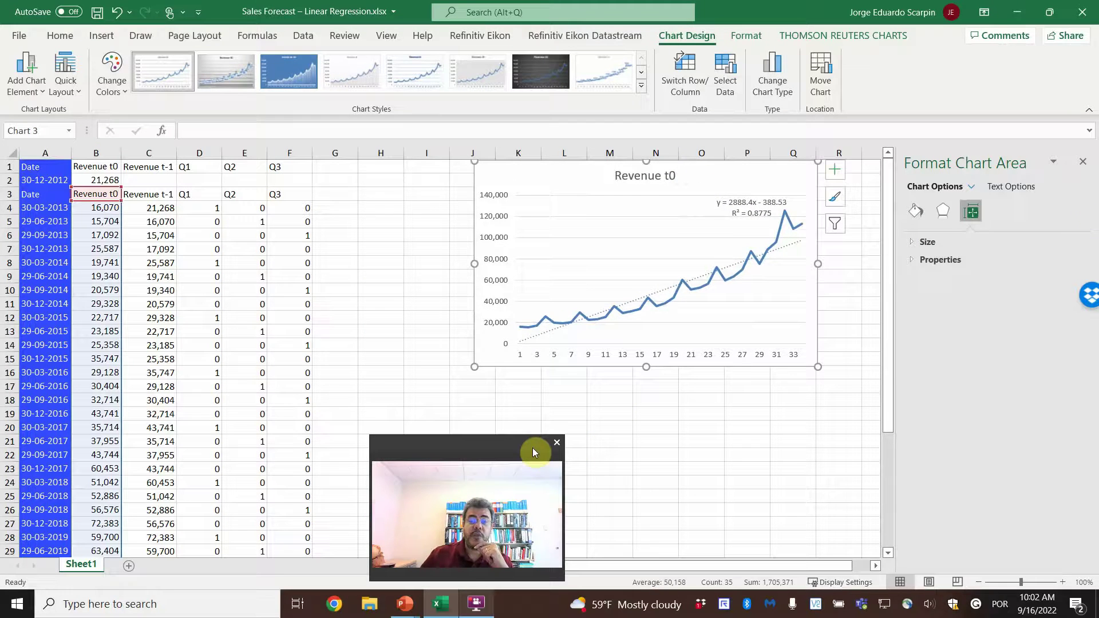
click(1082, 163)
drag(498, 444, 1012, 456)
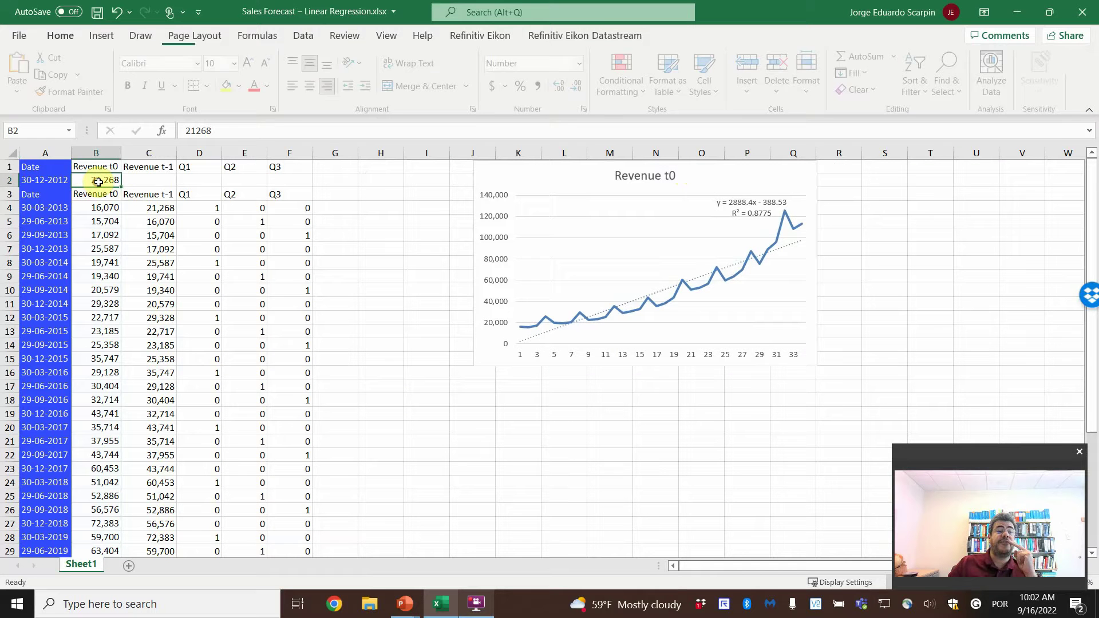
Step: Fill C4 and its source cell B2 yellow
click(155, 195)
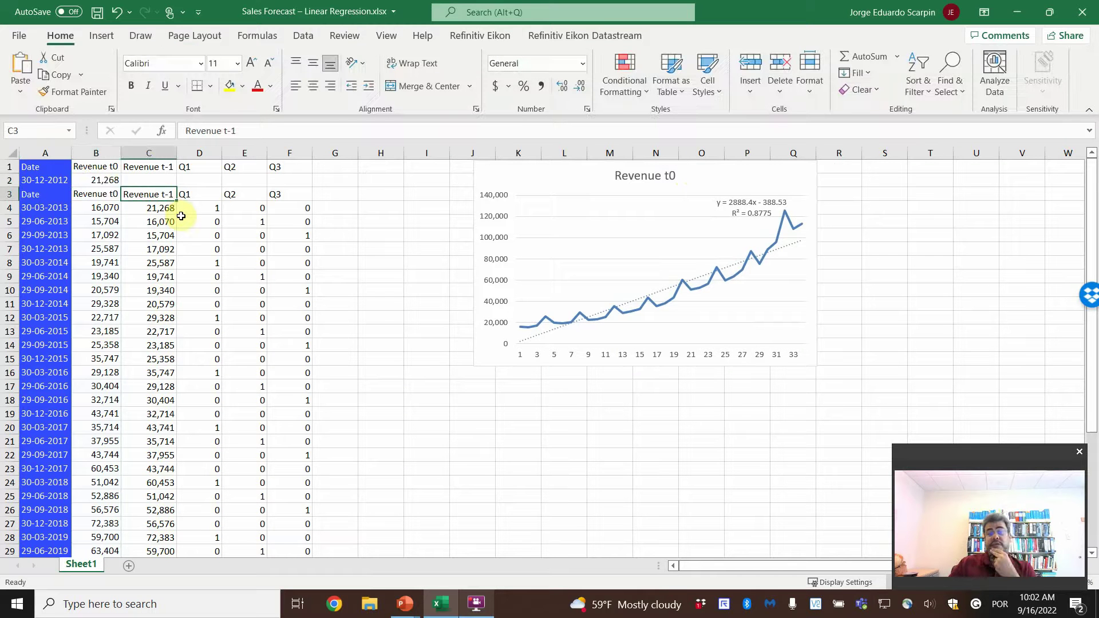
click(152, 207)
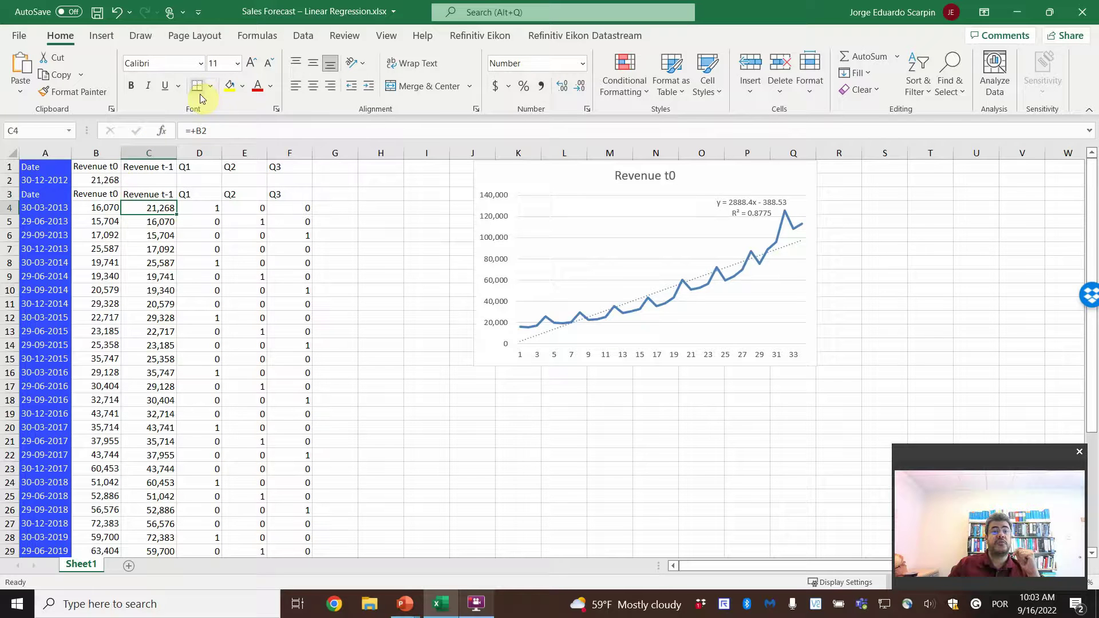
click(231, 86)
click(92, 175)
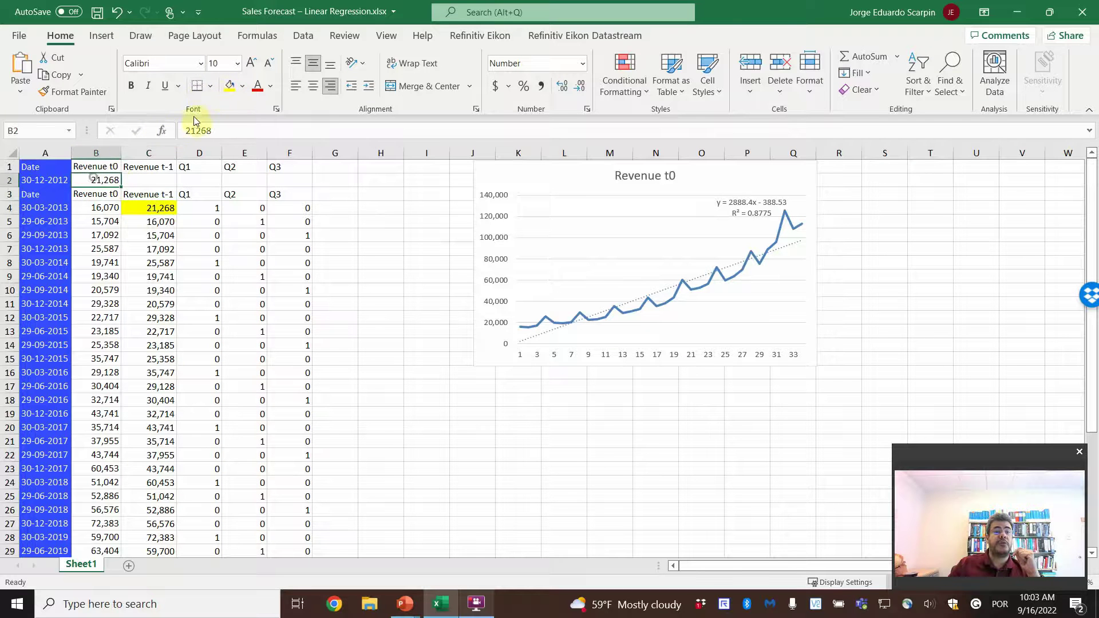
click(231, 86)
Step: Fill B4 and its referencing cell C5 with a light orange tint
click(104, 206)
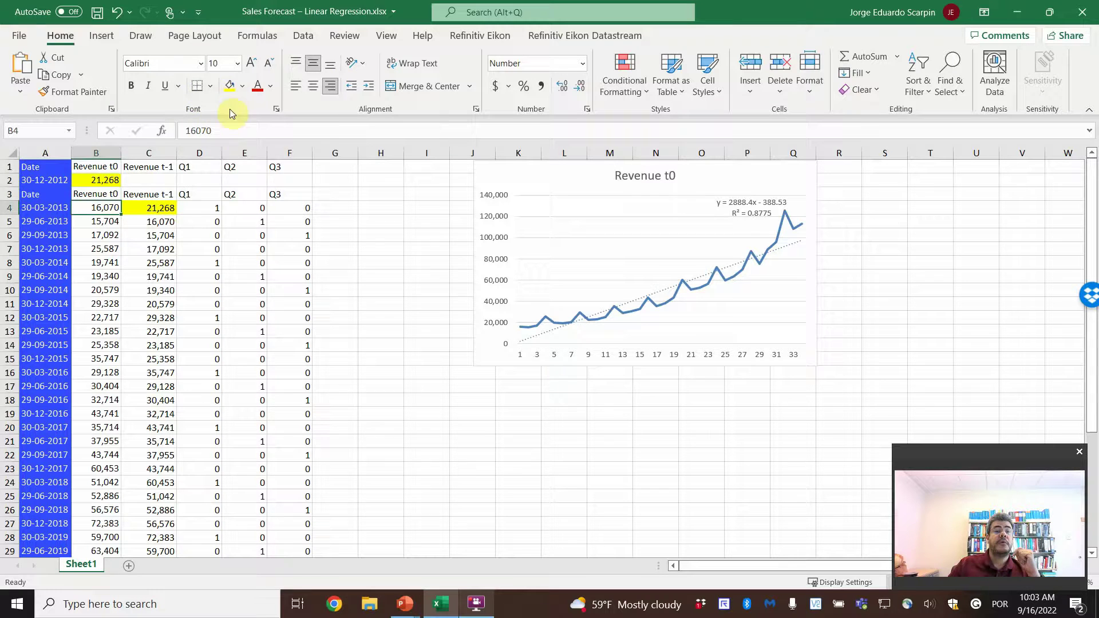
click(243, 86)
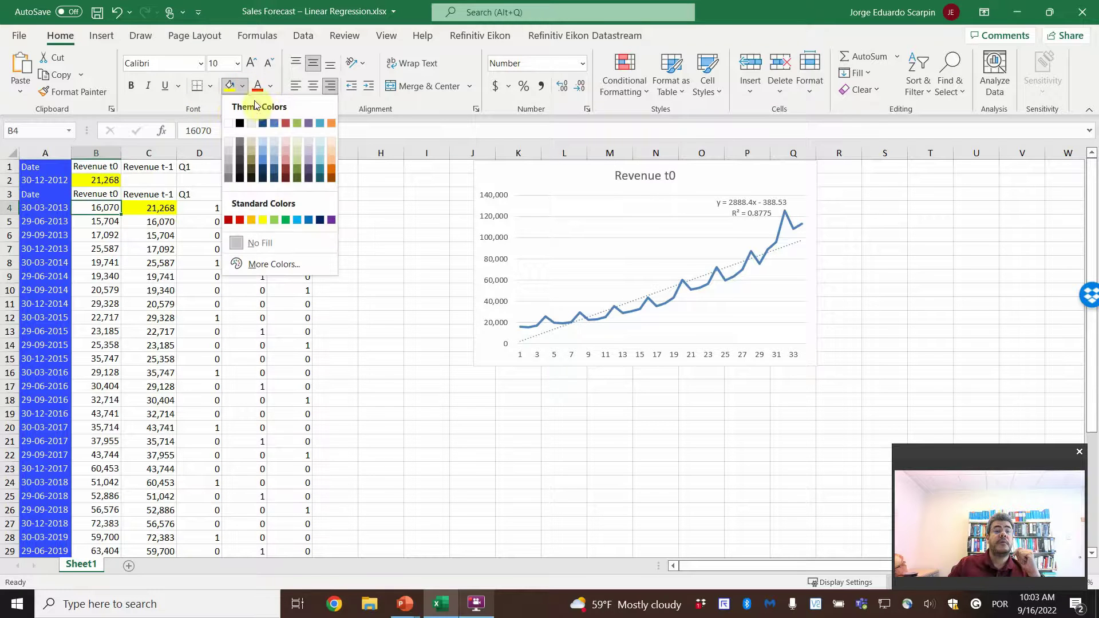
click(331, 150)
click(162, 223)
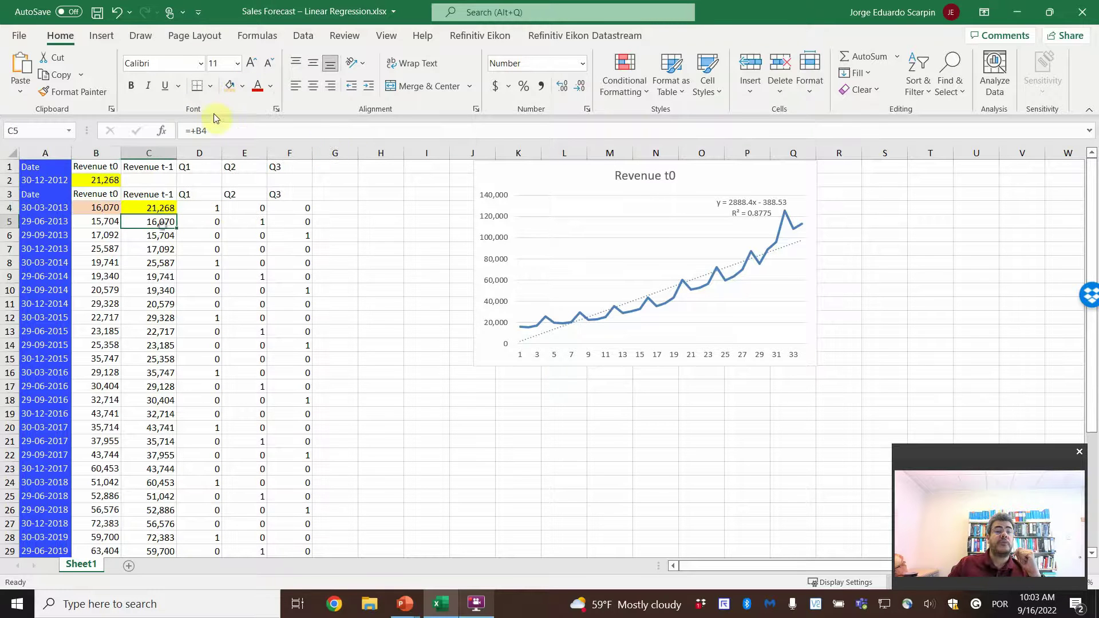
click(231, 86)
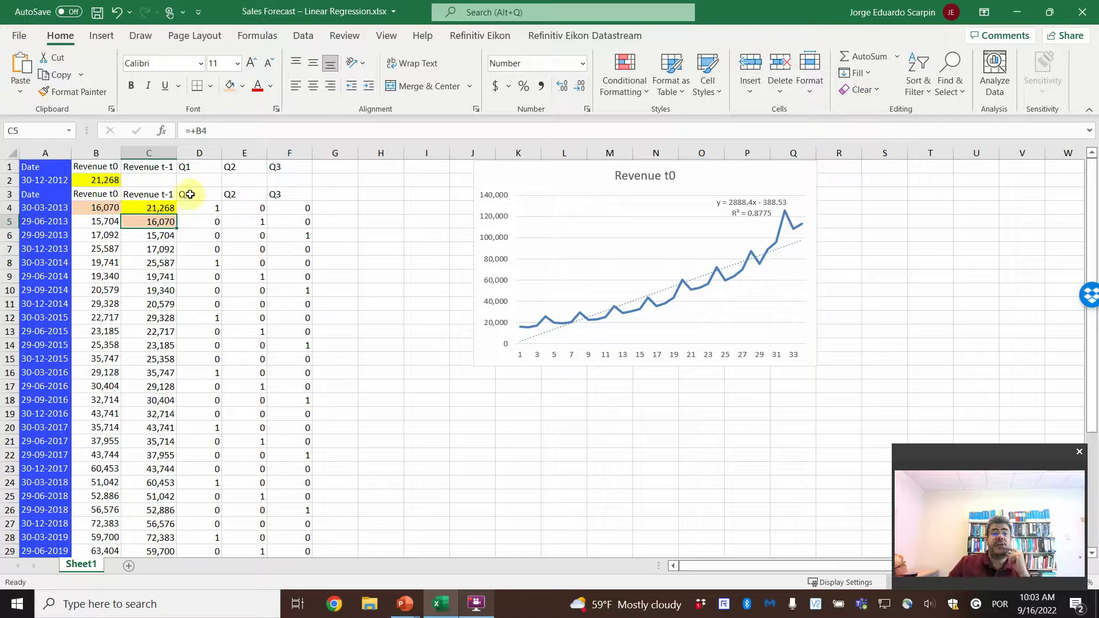
drag(188, 195, 286, 195)
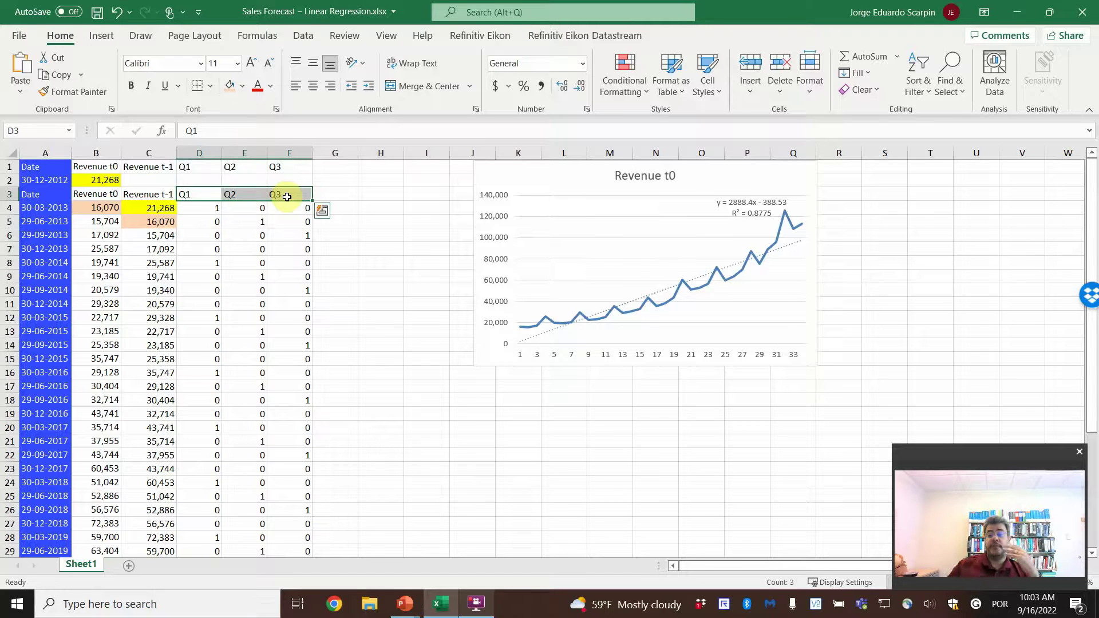
click(287, 197)
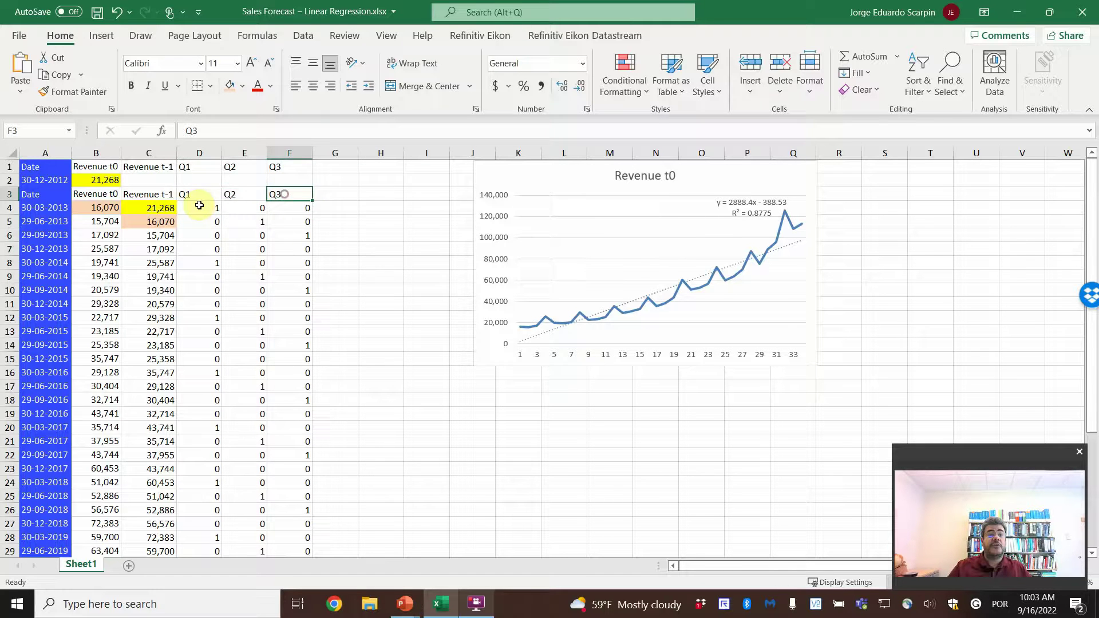
drag(197, 200, 284, 194)
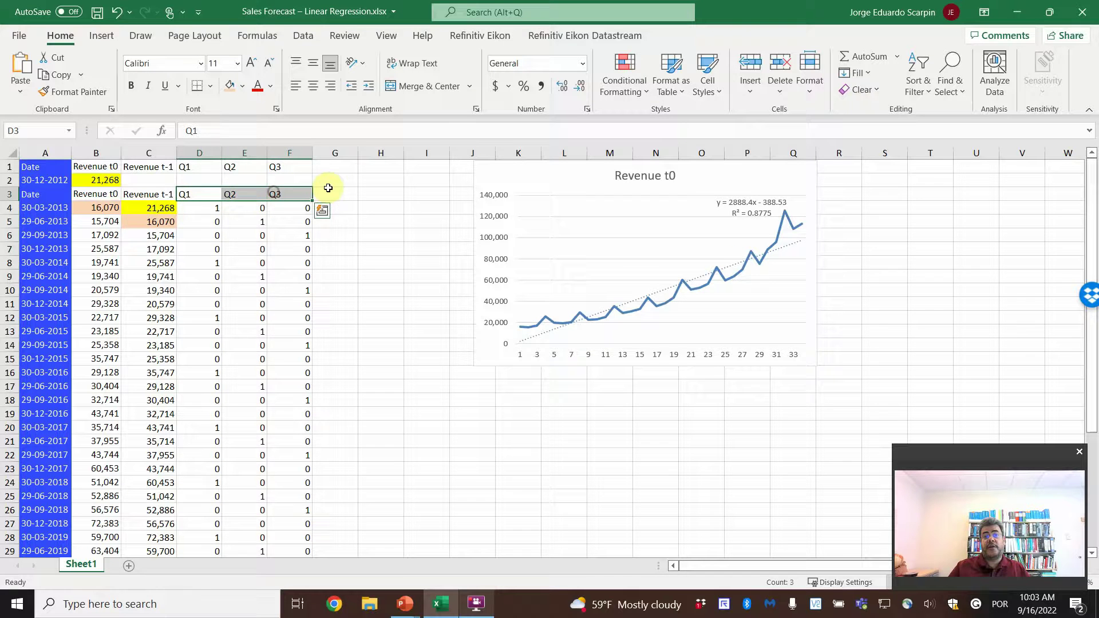
click(213, 208)
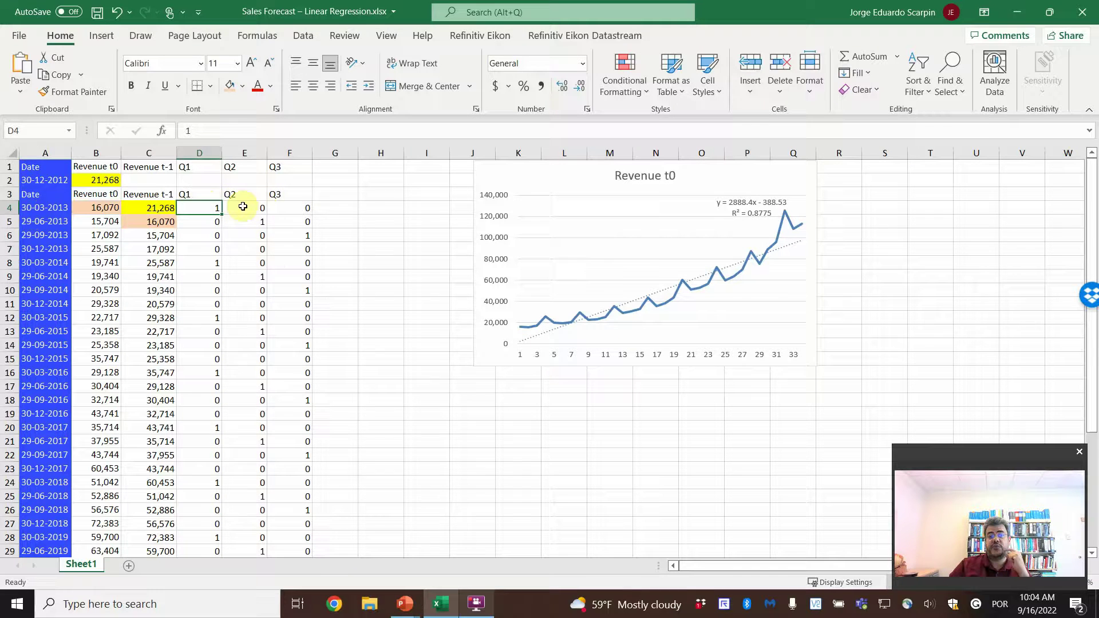
click(243, 207)
click(292, 208)
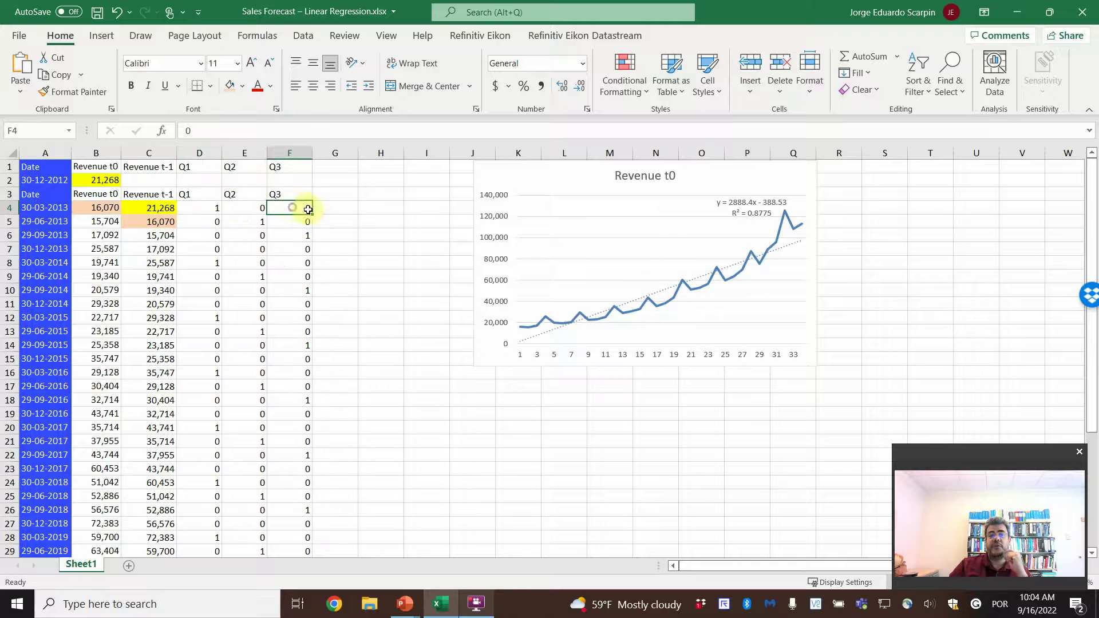
click(194, 224)
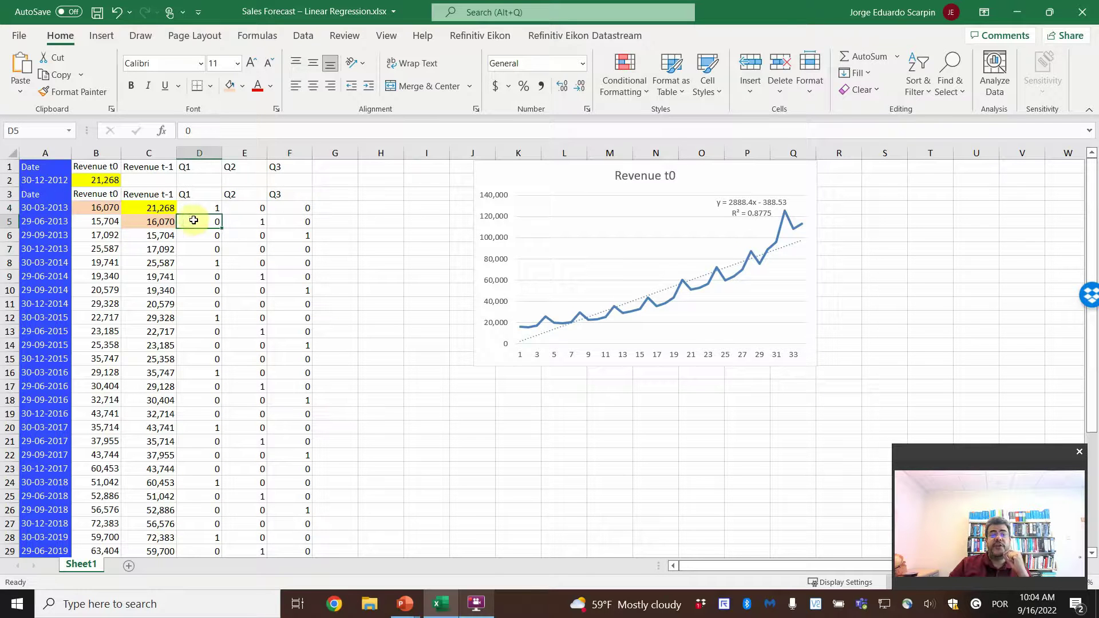
click(249, 219)
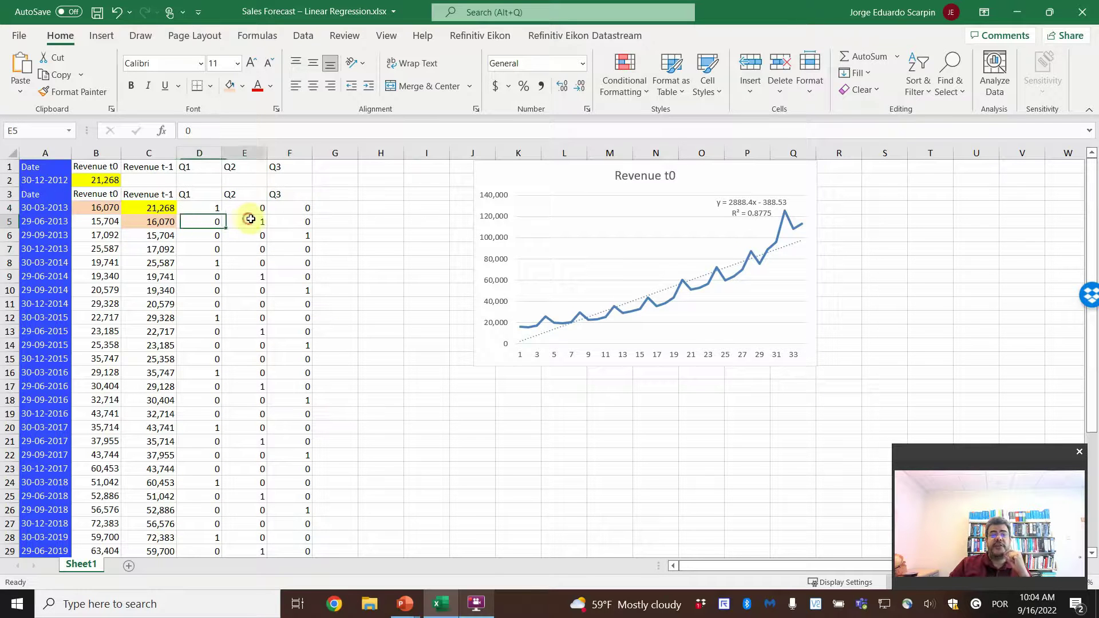
click(298, 221)
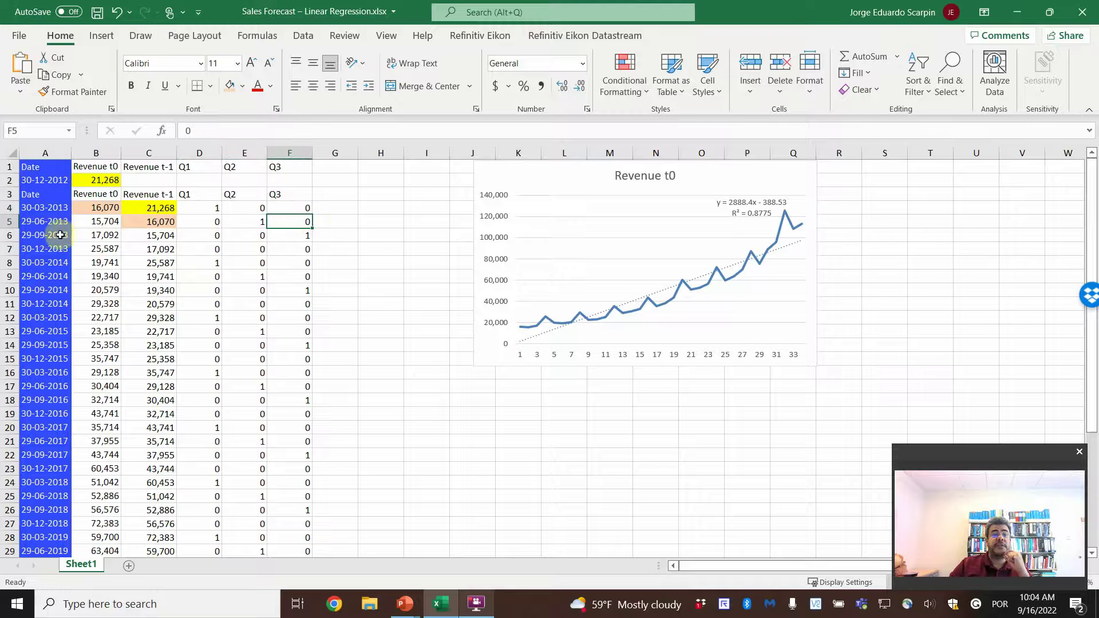
click(204, 234)
click(256, 234)
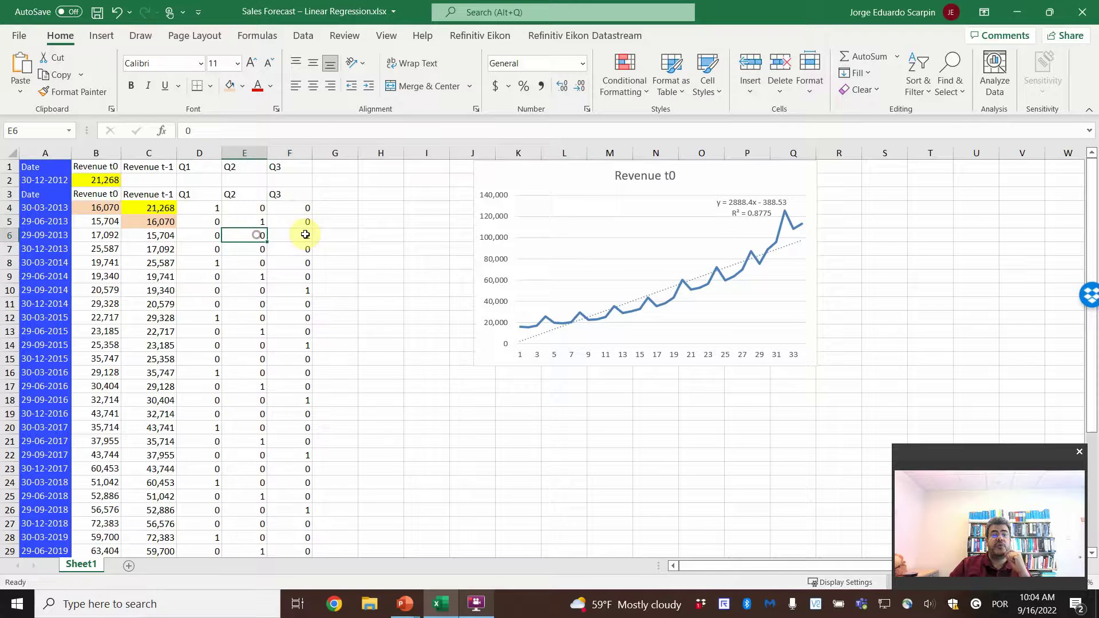
click(305, 235)
click(213, 246)
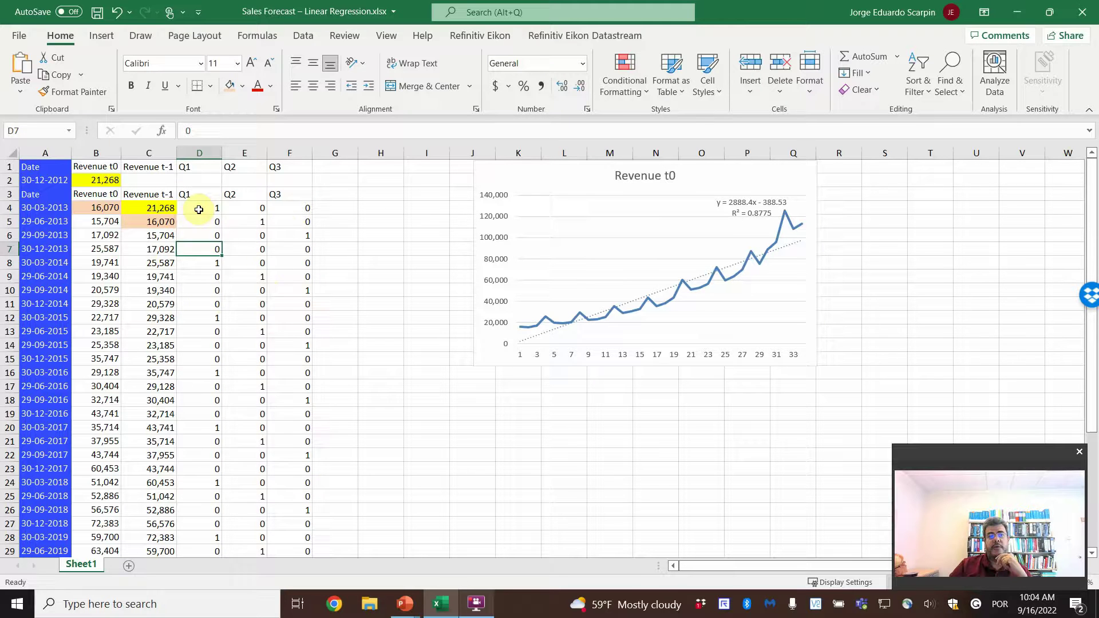
mouse_move(196, 207)
mouse_down()
mouse_move(294, 236)
mouse_move(193, 207)
mouse_up()
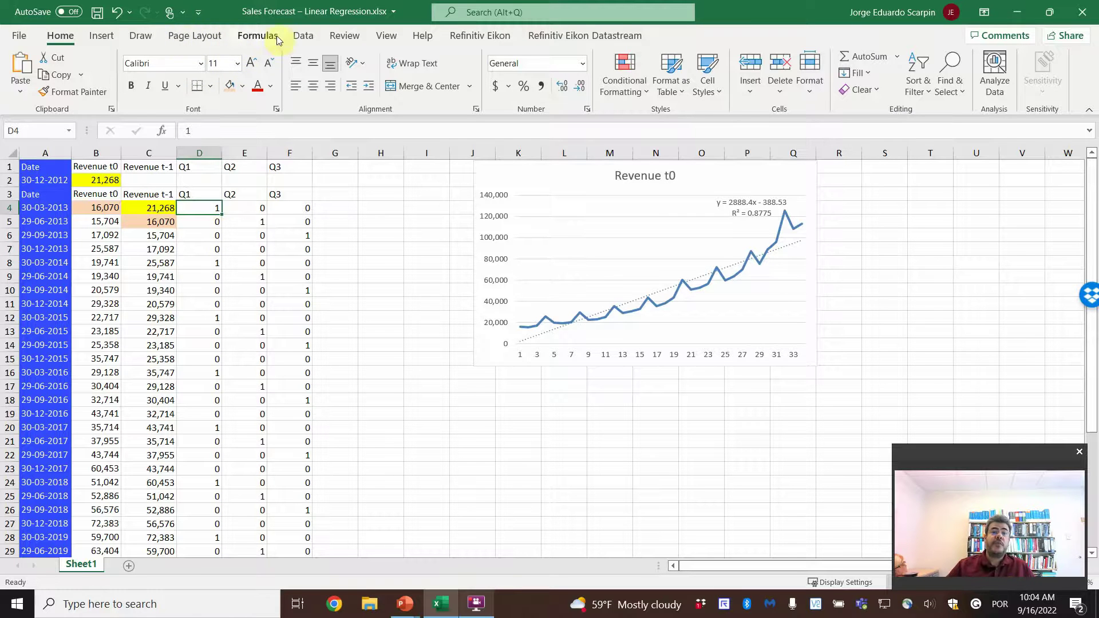
Step: Turn off the Analysis ToolPak add-in through Excel Options > Add-ins
click(302, 36)
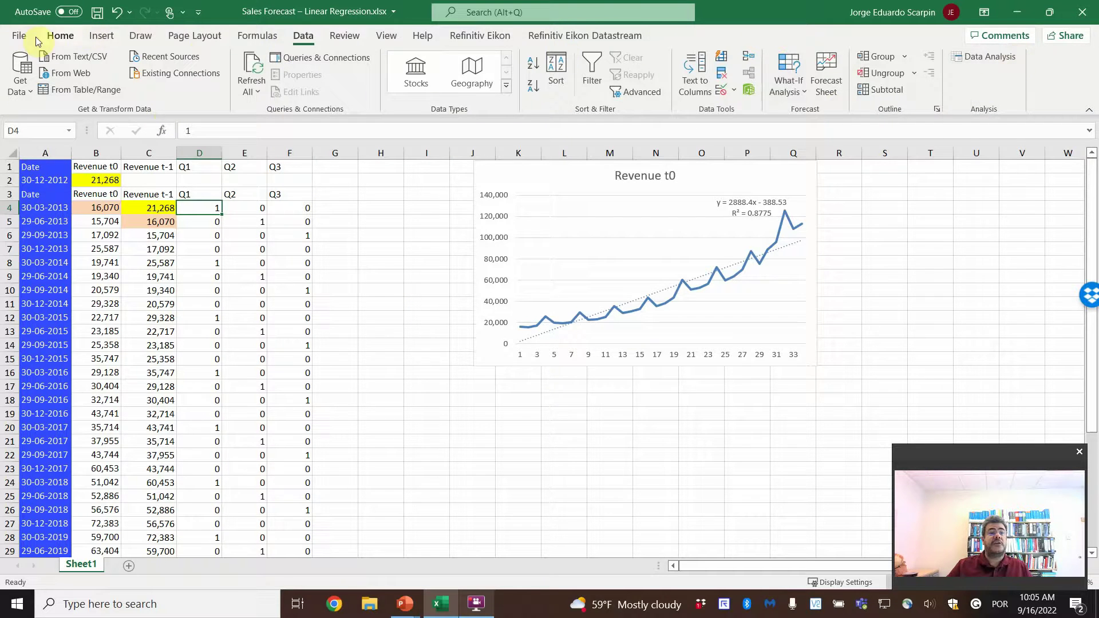
click(13, 39)
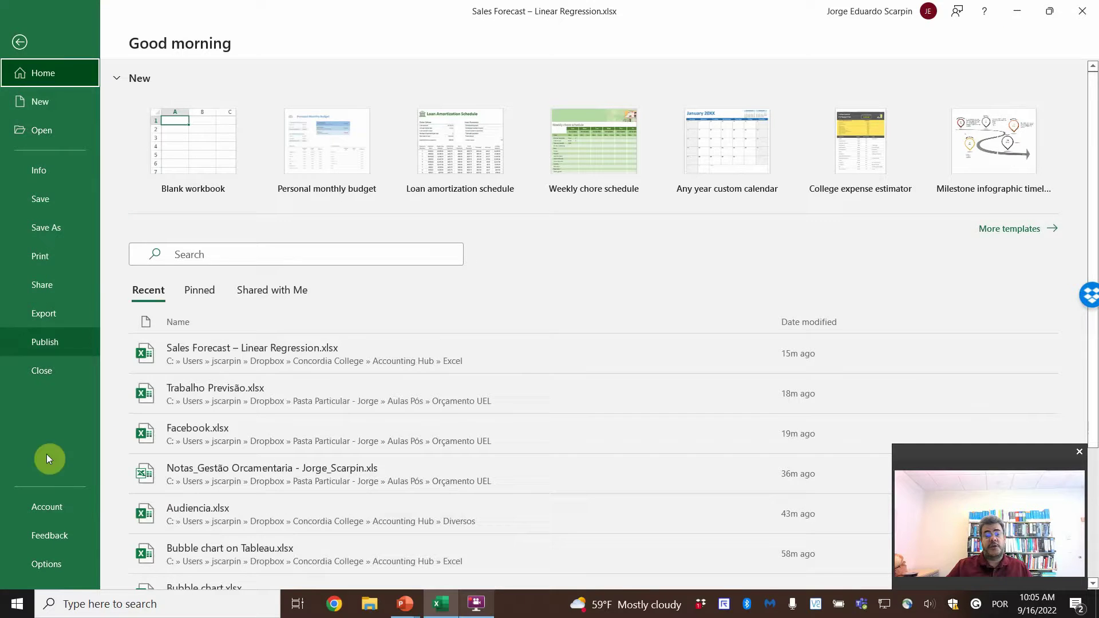
click(57, 569)
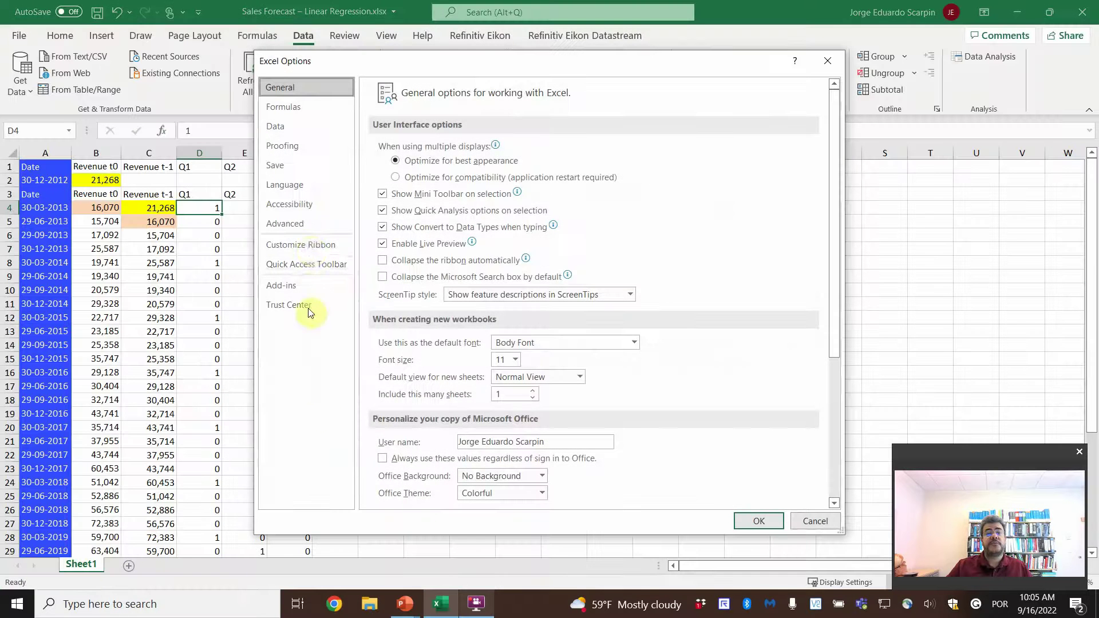
click(290, 285)
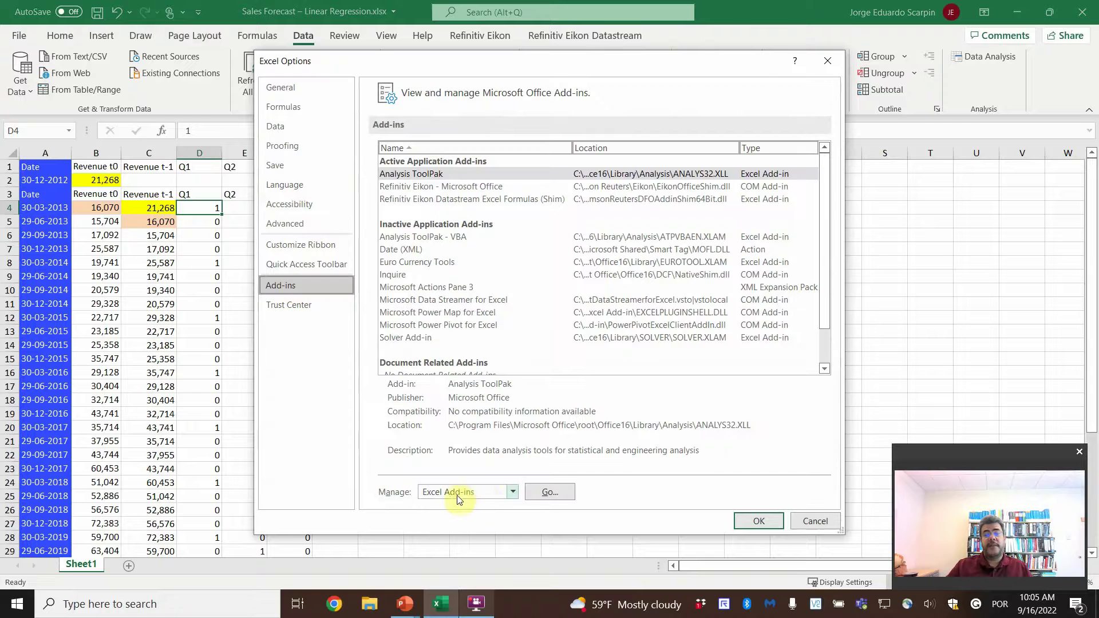
click(549, 492)
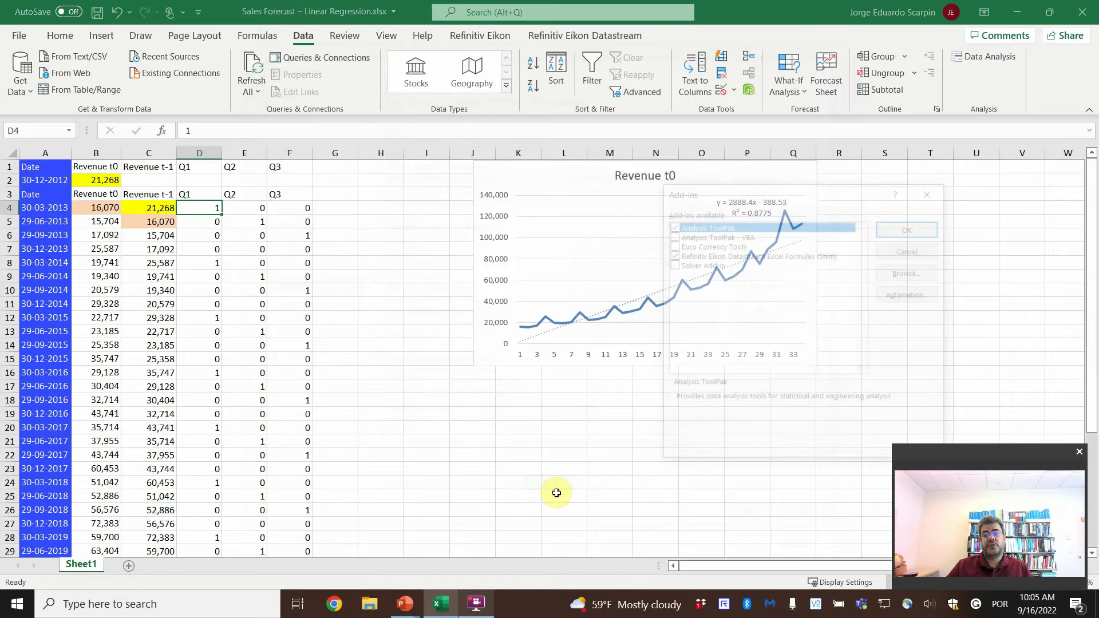
click(670, 225)
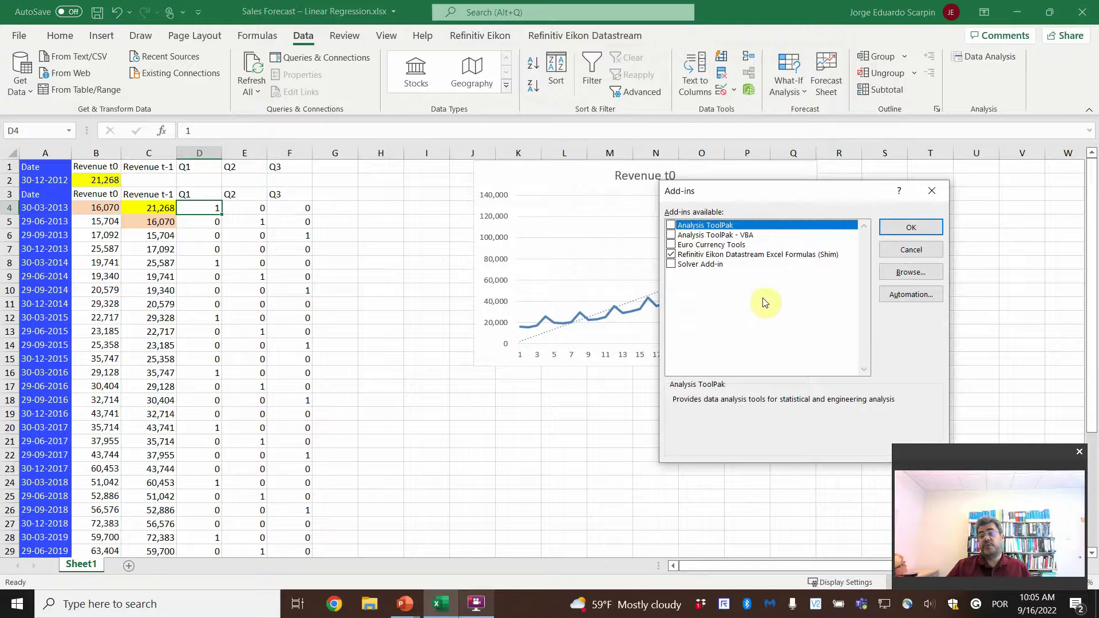
click(908, 230)
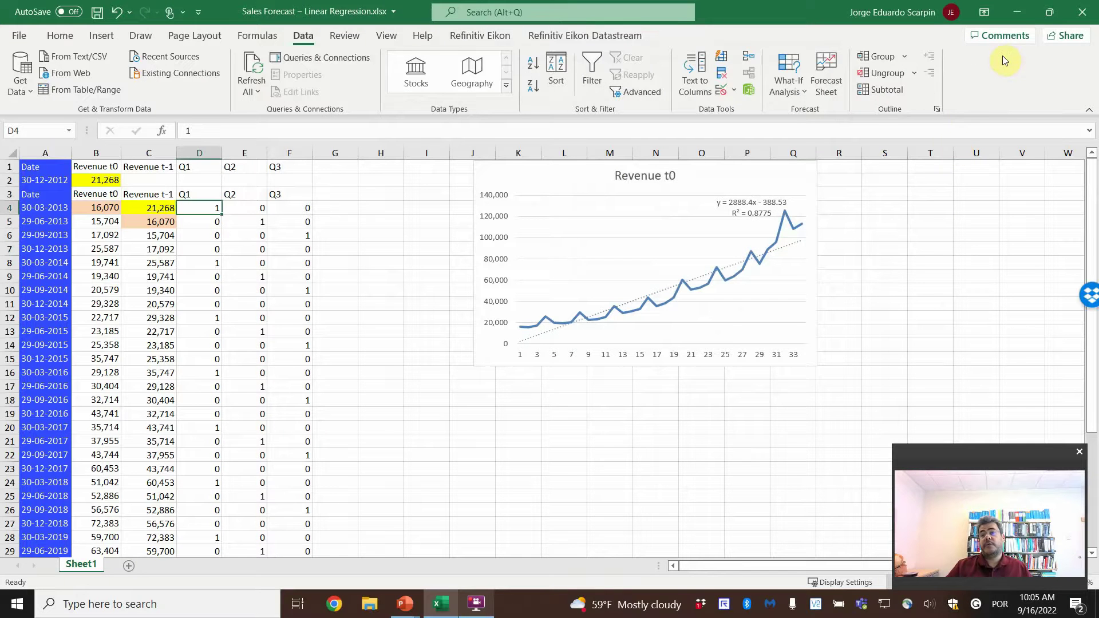
Step: Turn the Analysis ToolPak add-in back on so Data Analysis is available
click(18, 36)
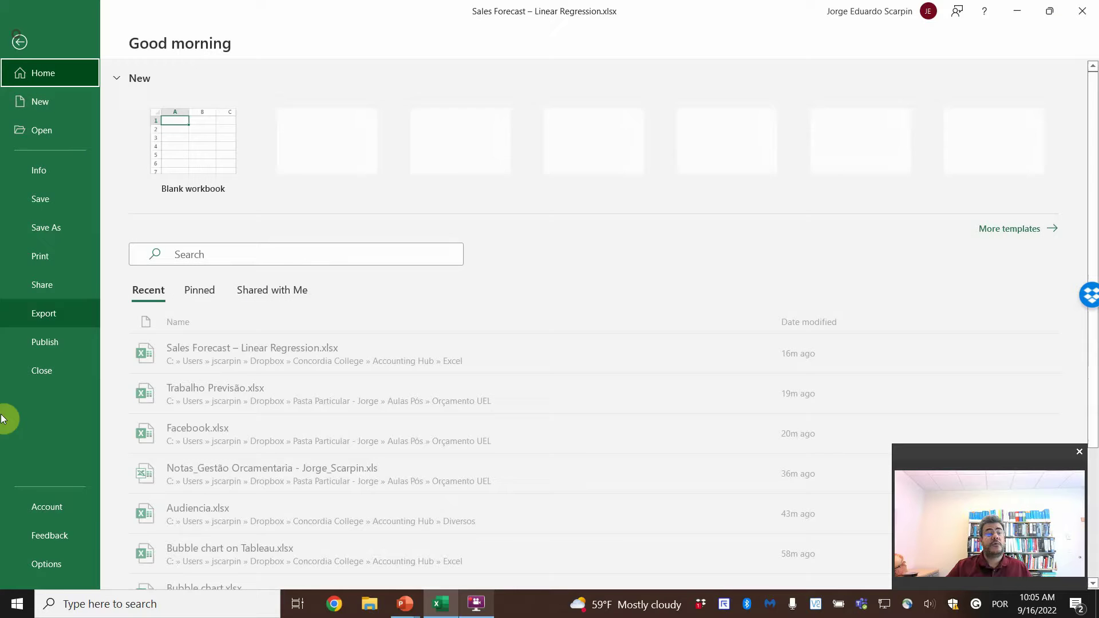
click(41, 563)
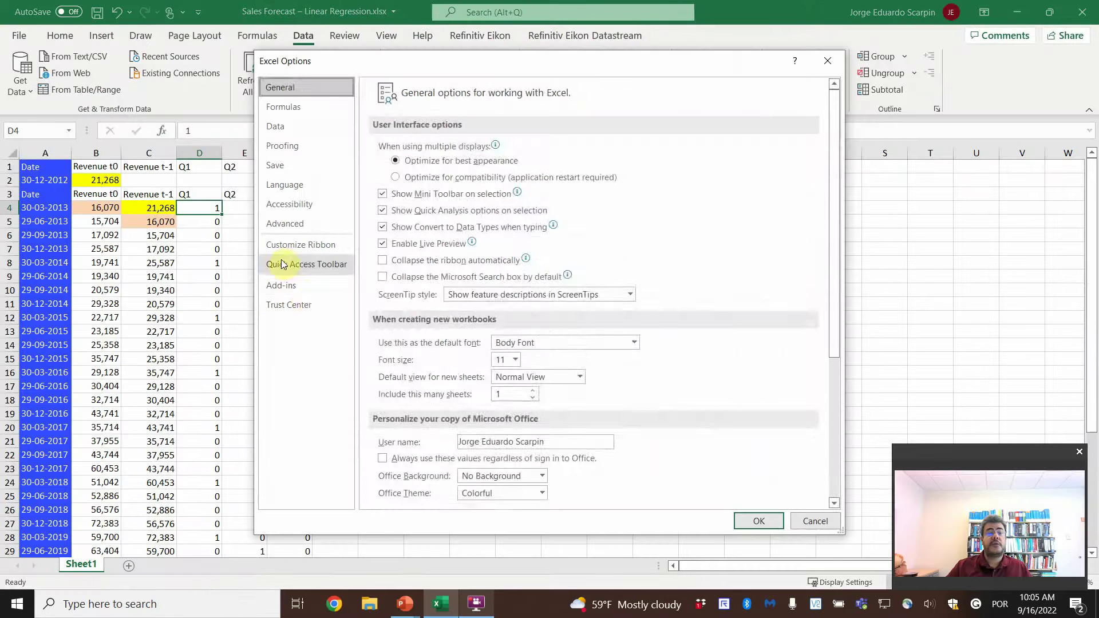
click(281, 285)
click(553, 493)
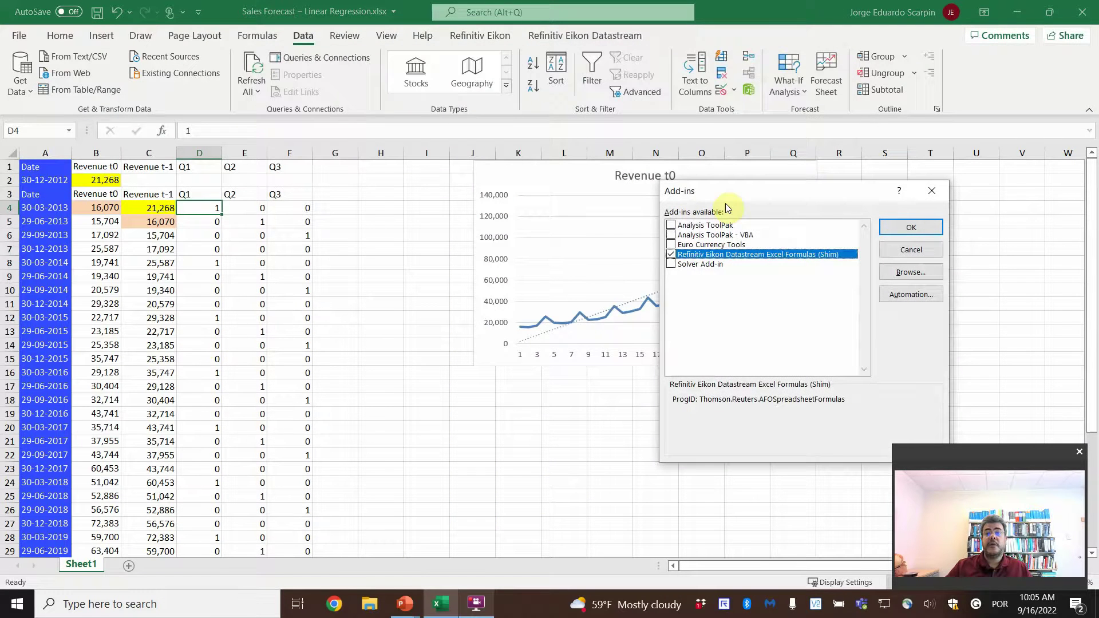
click(670, 225)
click(893, 223)
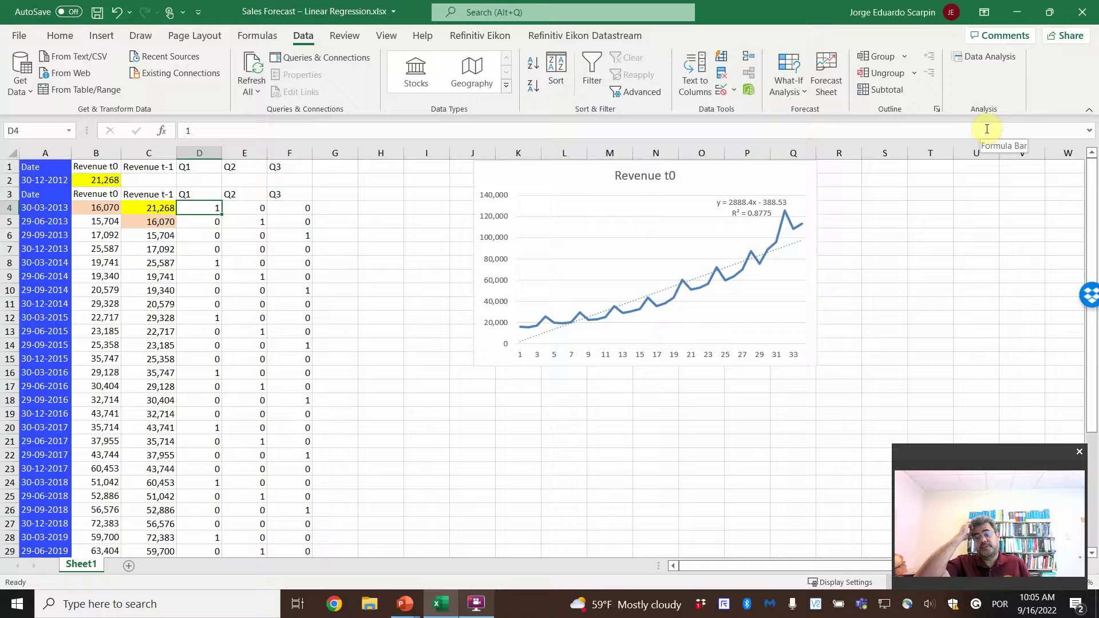
Step: Choose the Regression tool from Data Analysis
click(971, 61)
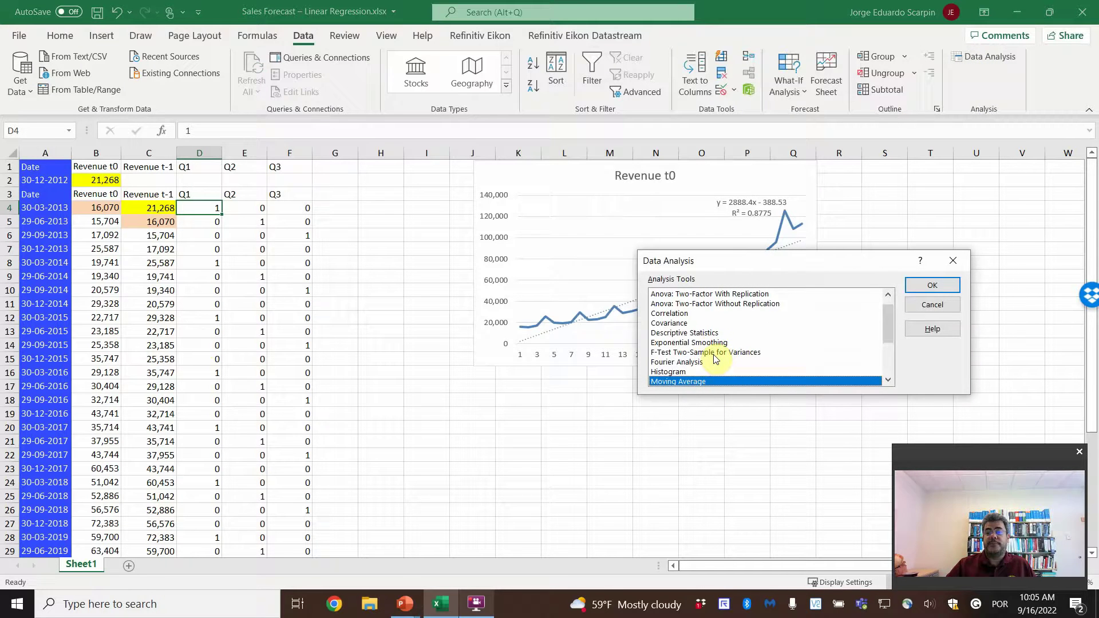
scroll(712, 358, down, 1)
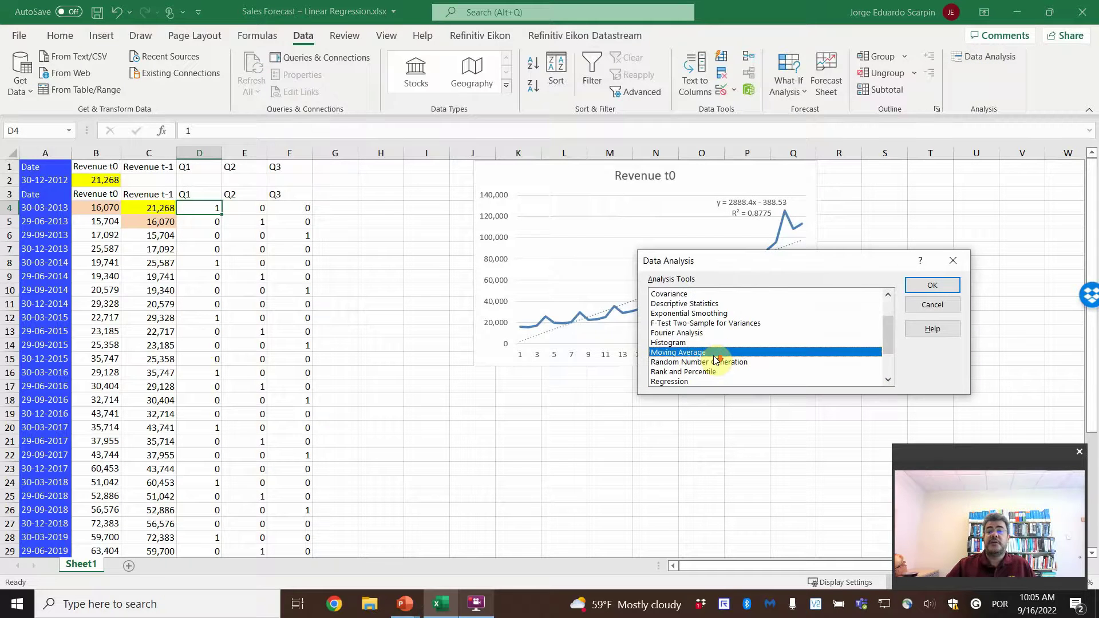
click(681, 381)
click(933, 285)
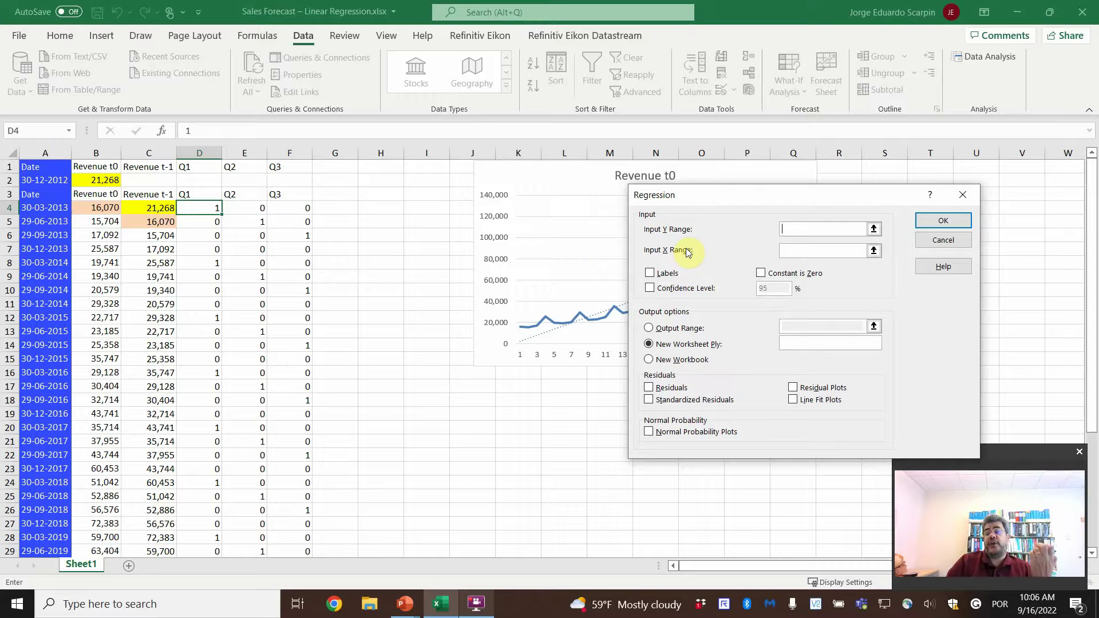
Step: Set Input Y Range $B$3:$B$37 and Input X Range $C$3:$F$37, with Labels ticked
click(96, 195)
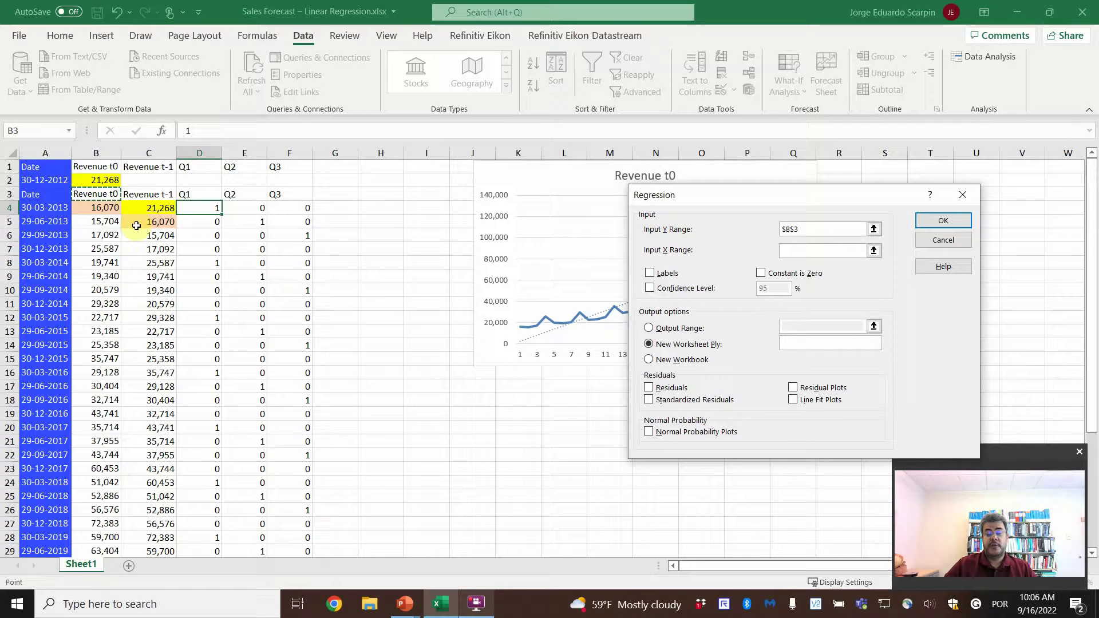
key(shift+Down)
key(shift+Down)
key(shift+Down)
key(shift+Down)
key(shift+Down)
key(shift+Down)
key(shift+Down)
key(shift+Down)
key(shift+Down)
key(shift+Down)
key(shift+Down)
key(shift+Down)
key(shift+Down)
key(shift+Down)
key(shift+Down)
key(shift+Down)
key(shift+Down)
key(shift+Down)
key(shift+Down)
key(shift+Down)
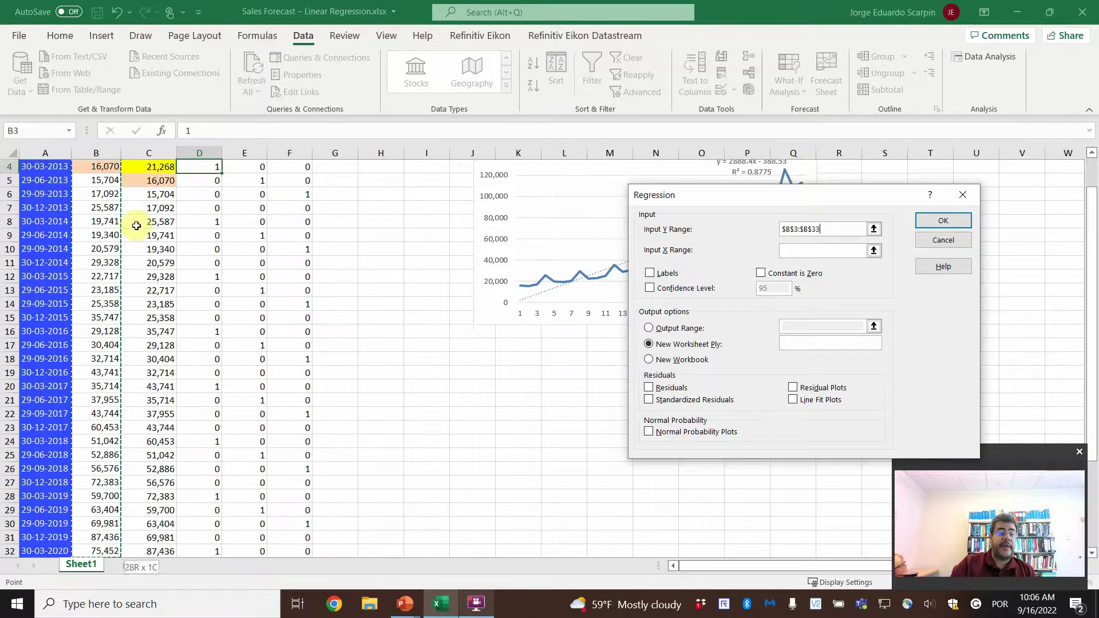
key(shift+Up)
key(shift+Up)
key(shift+Up)
key(shift+Up)
key(shift+Up)
key(shift+Up)
key(shift+Up)
key(shift+Up)
key(shift+Up)
key(shift+Up)
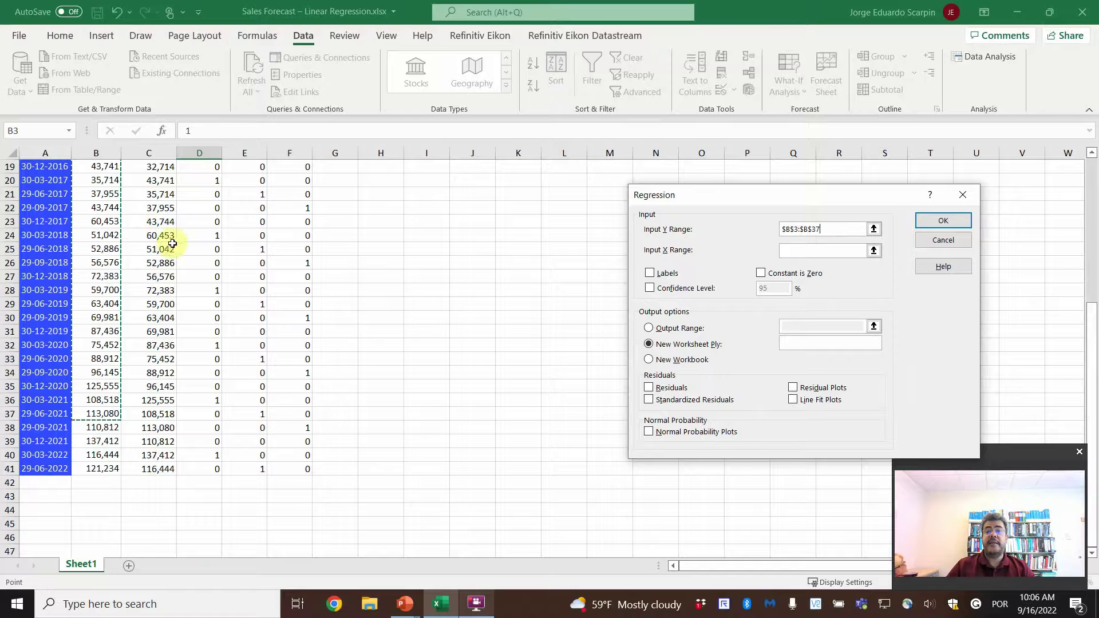
scroll(471, 368, up, 6)
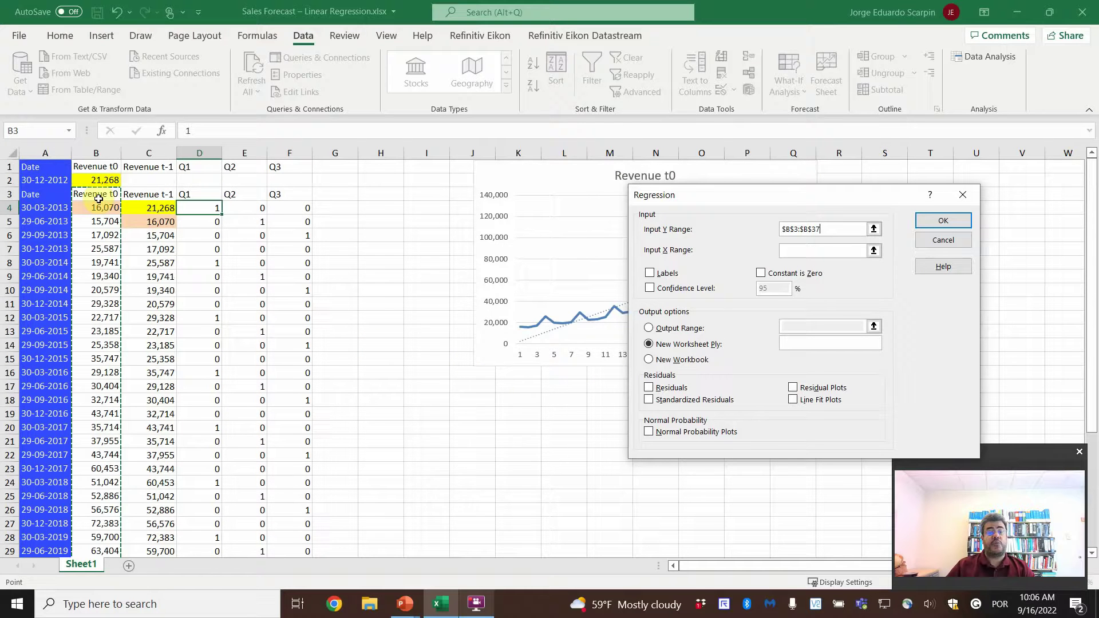
key(Tab)
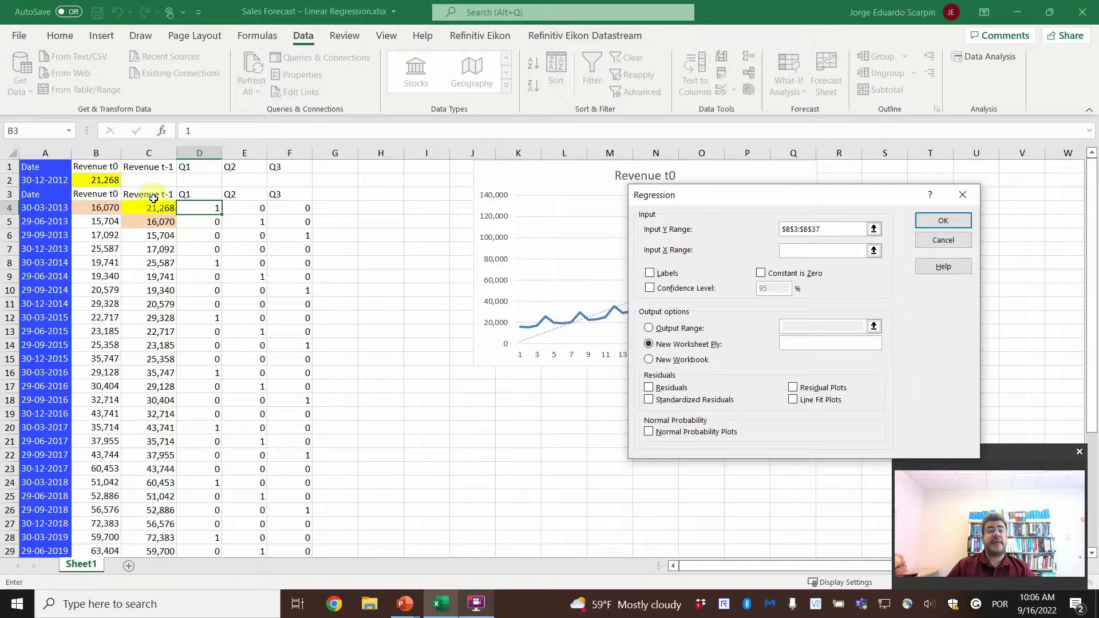
drag(154, 199, 295, 483)
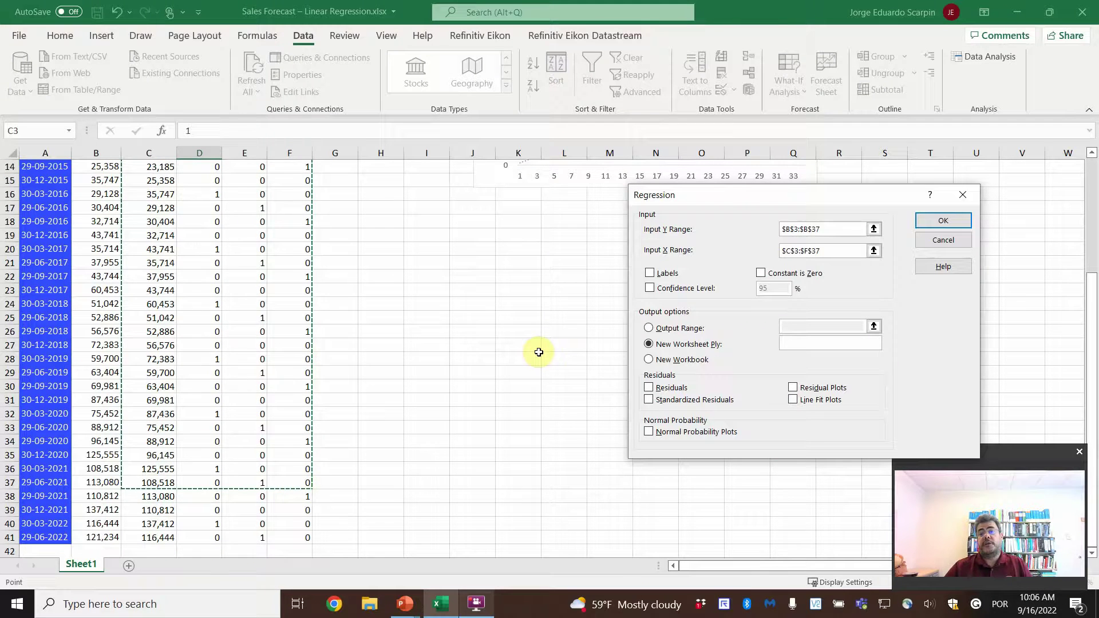
scroll(514, 369, up, 4)
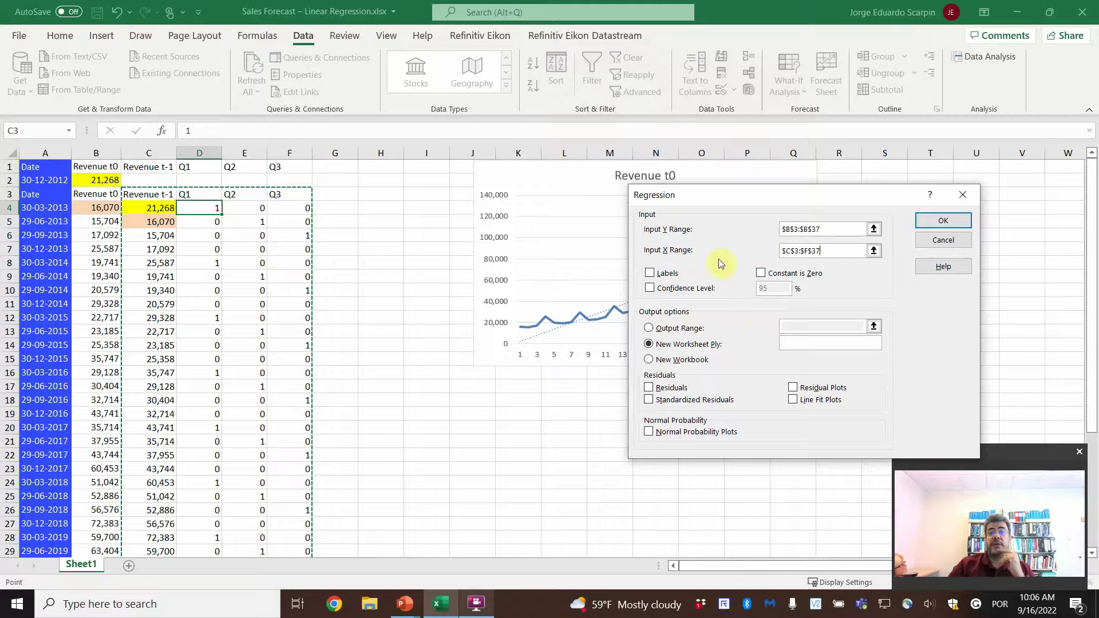
click(650, 273)
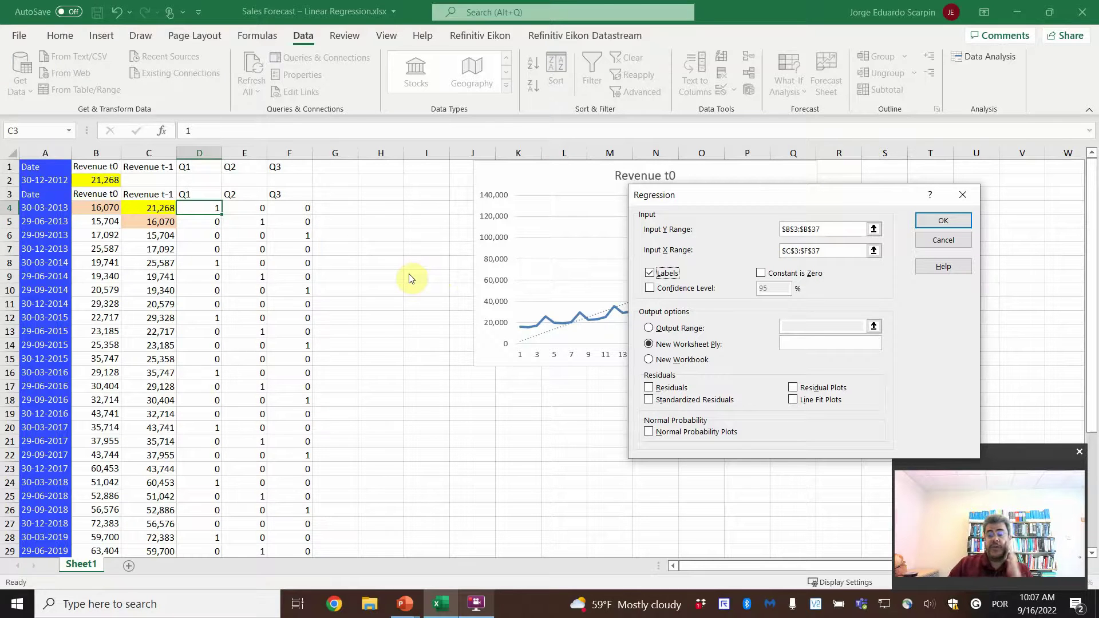
Step: Run the regression to a new Sheet3 and autofit column A to its labels
click(944, 224)
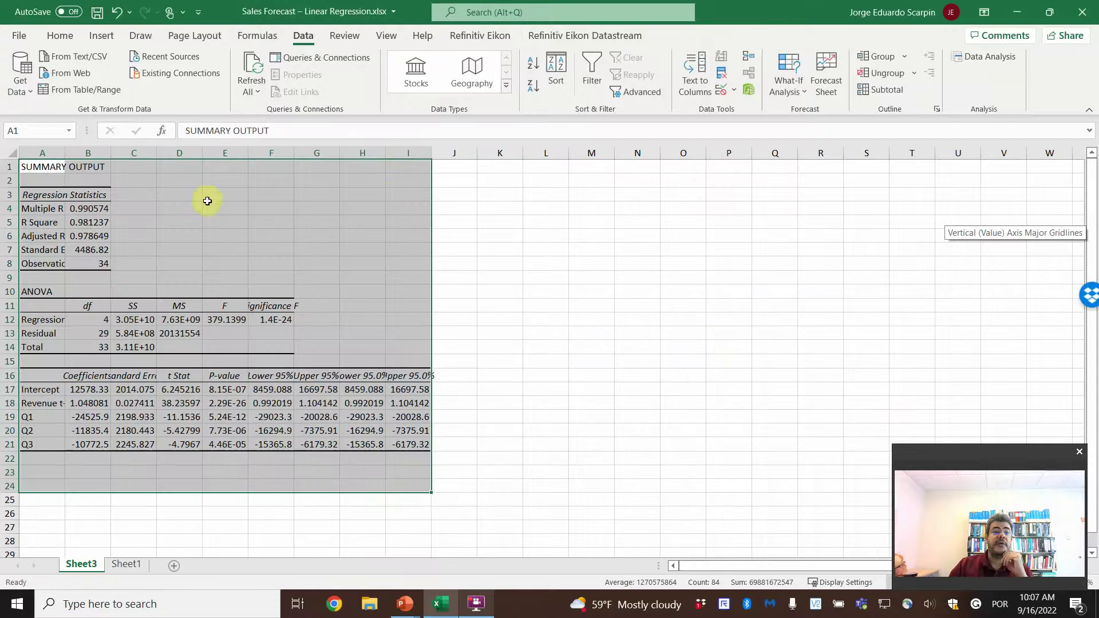
double_click(64, 152)
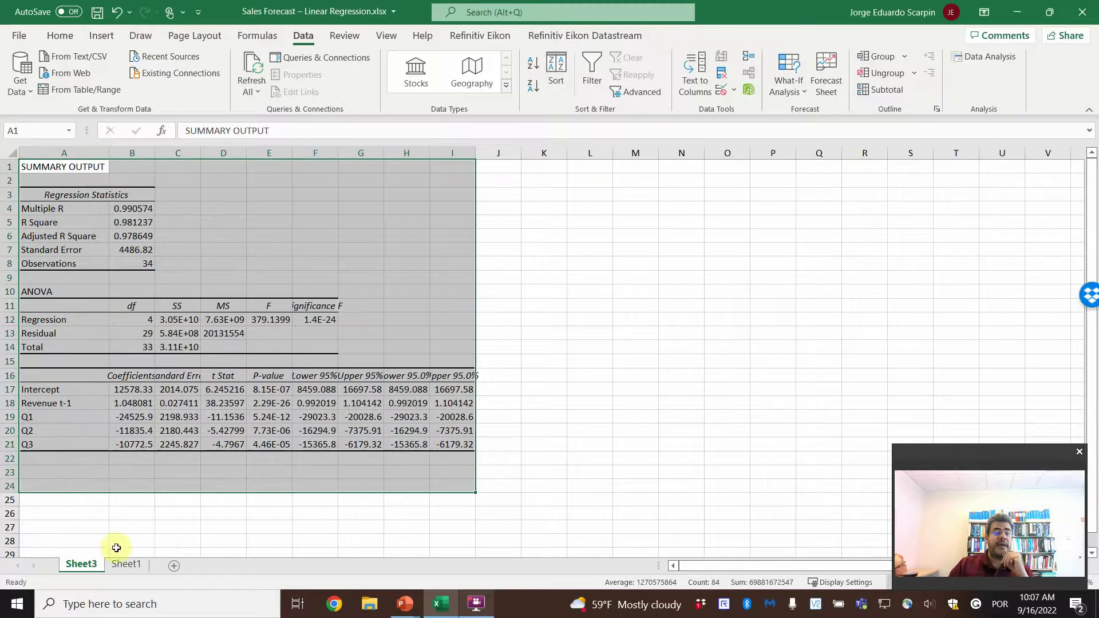
click(128, 564)
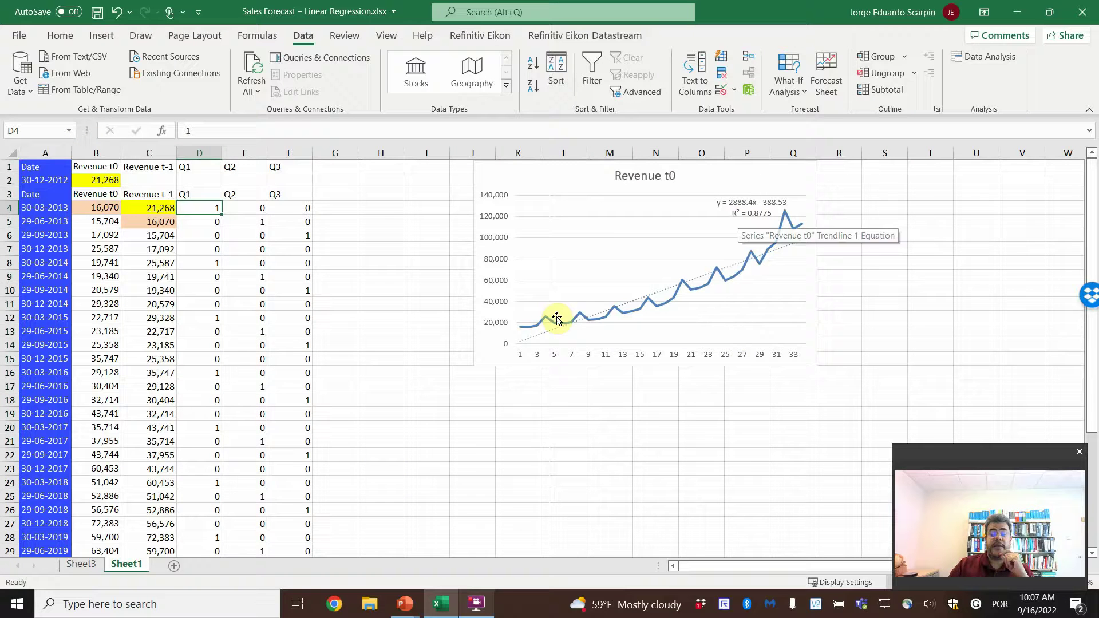
click(81, 564)
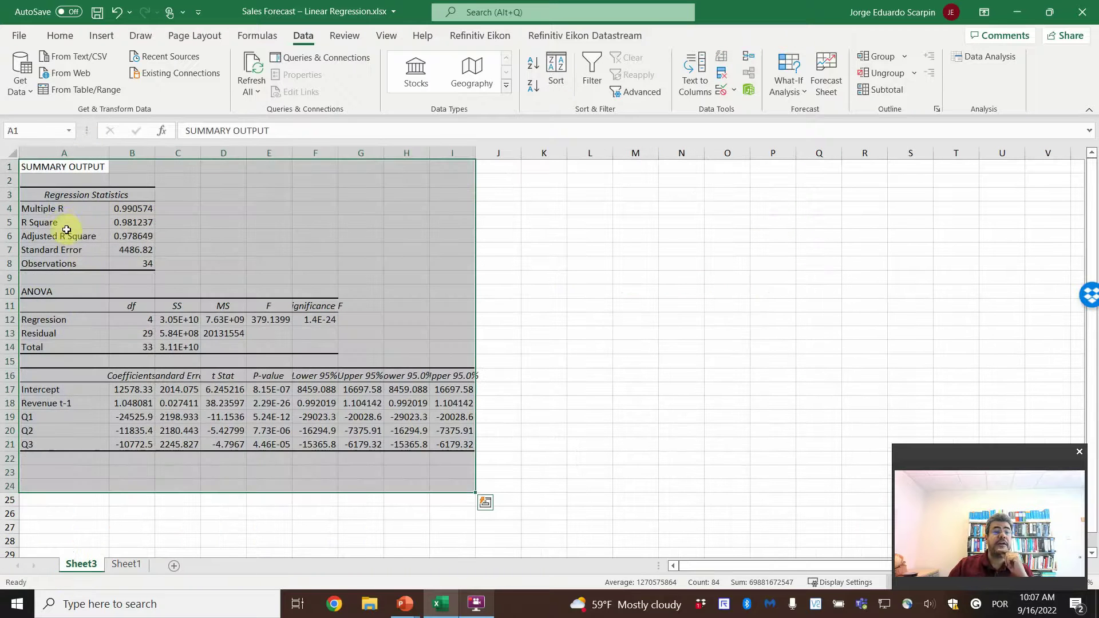
Step: Fill Adjusted R Square 0.978649 yellow and note '> than 0.70' in C6
drag(70, 225, 143, 231)
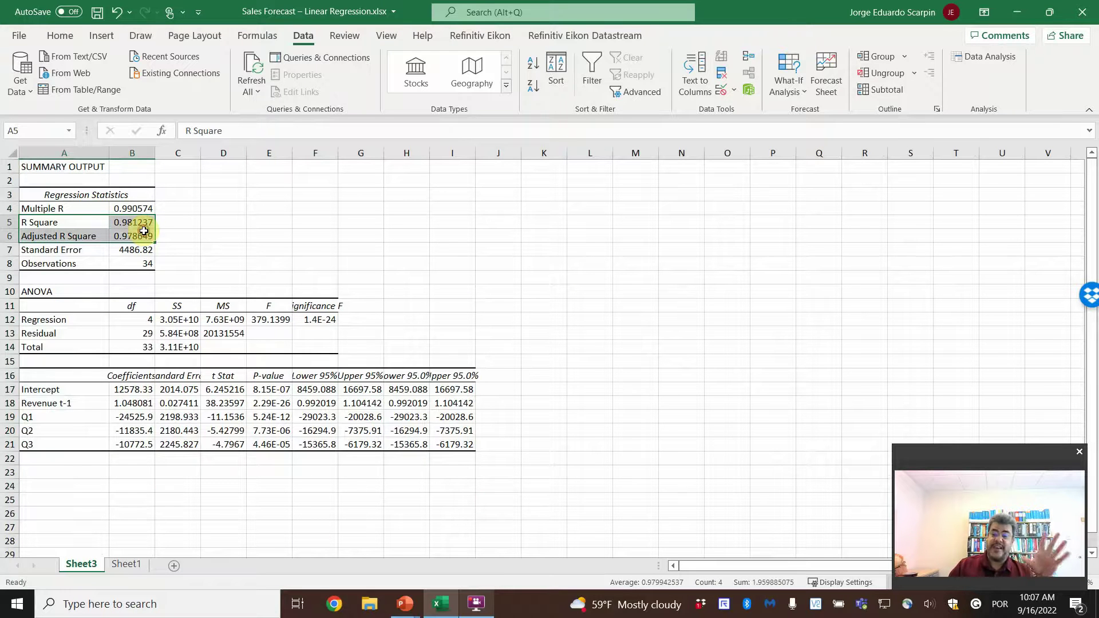
drag(71, 236, 133, 235)
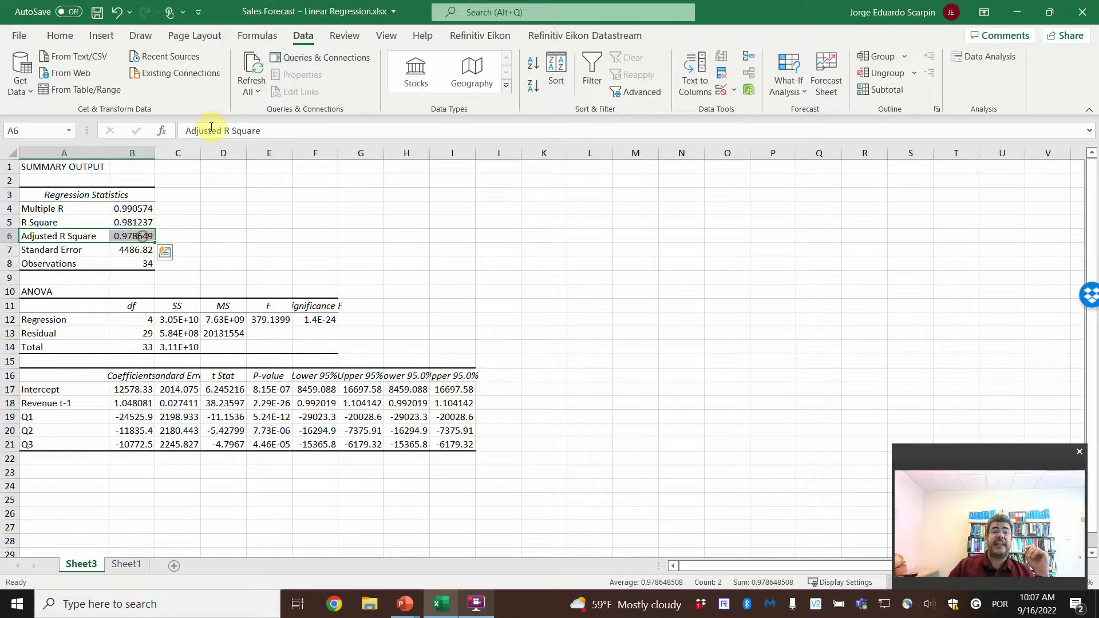
click(60, 35)
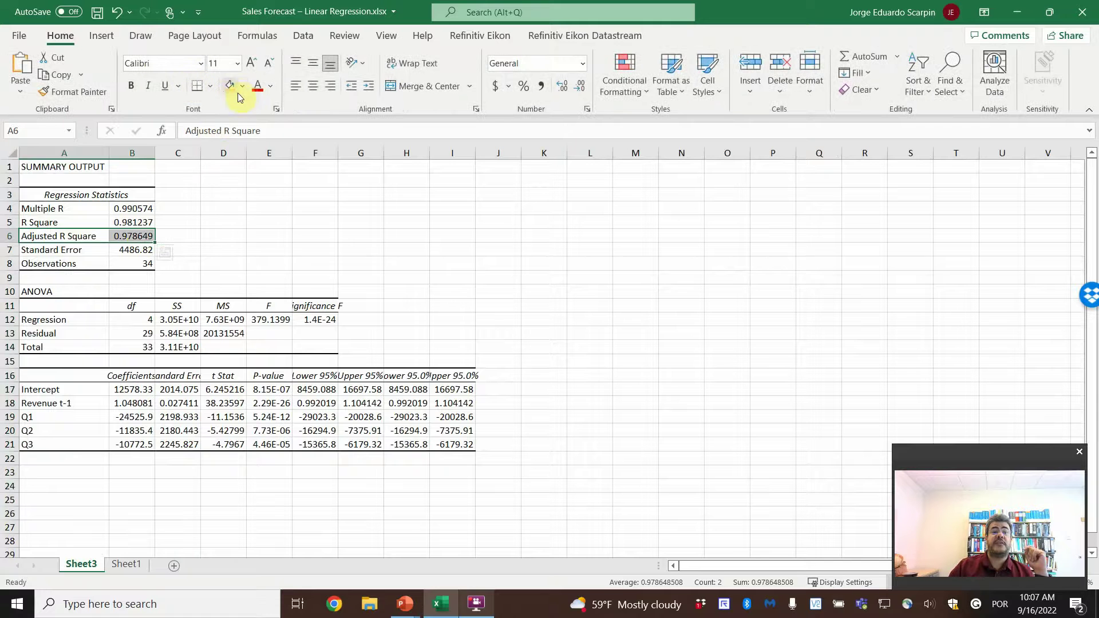
click(242, 86)
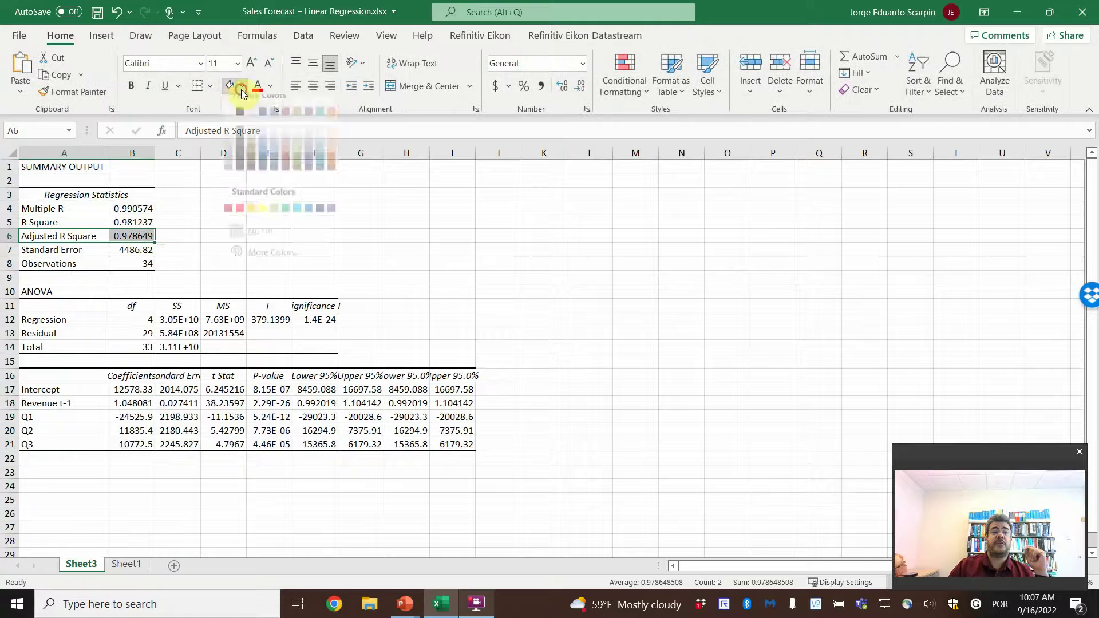
click(263, 220)
click(174, 238)
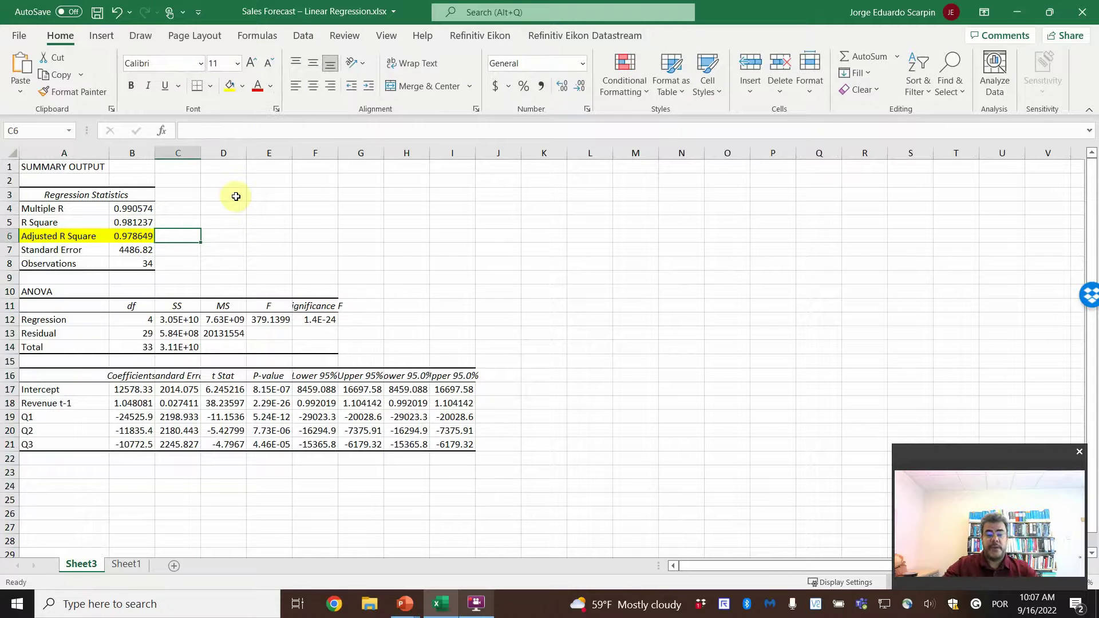
text(> than )
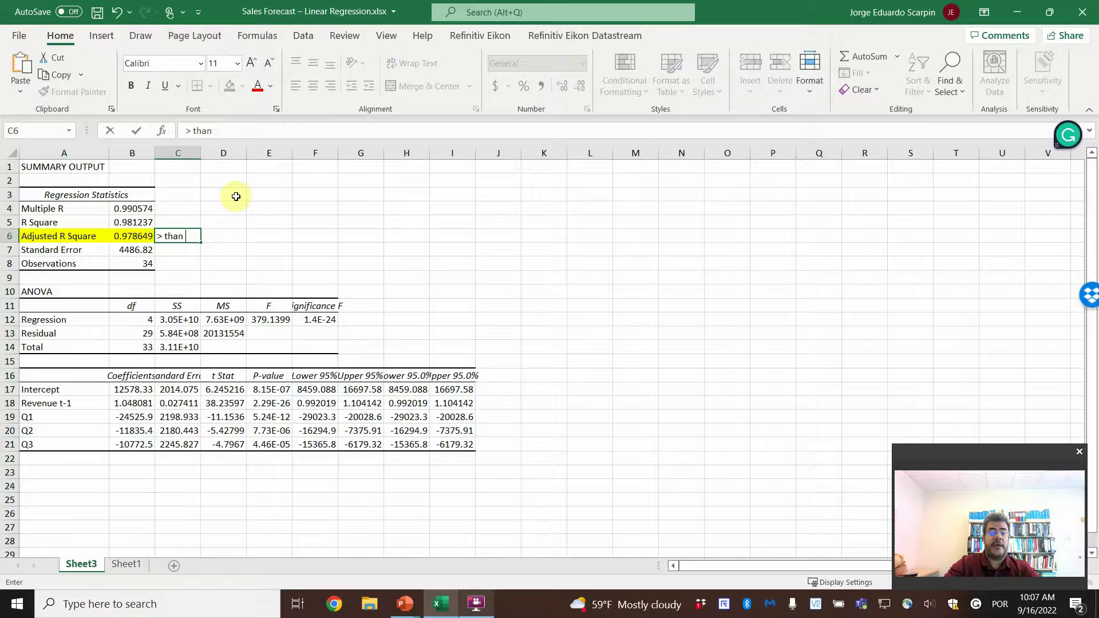
text(0.70)
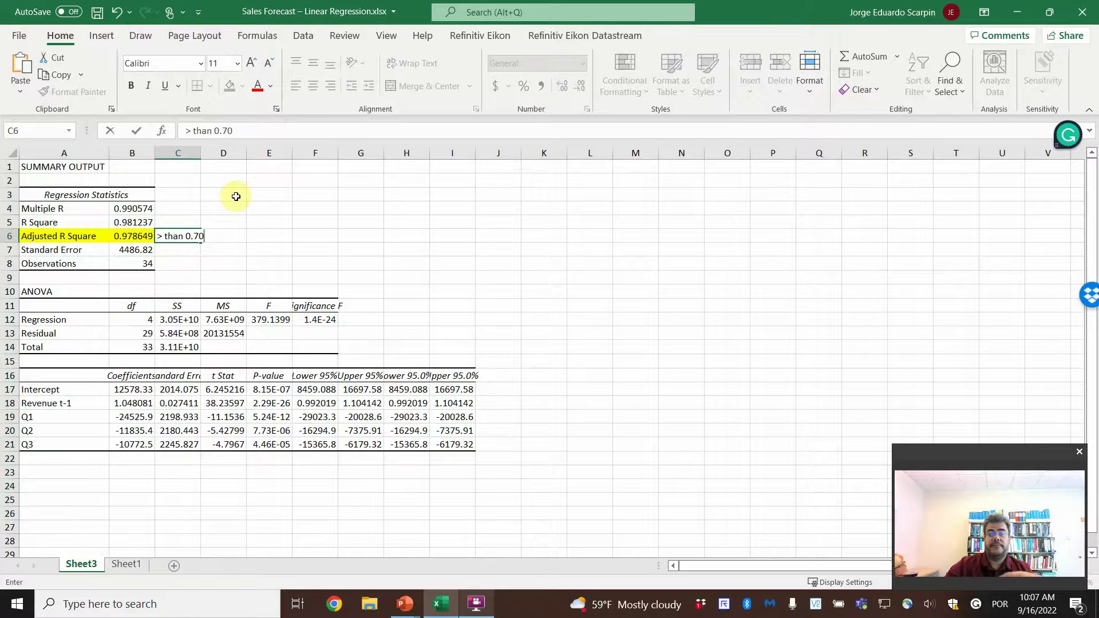
key(Return)
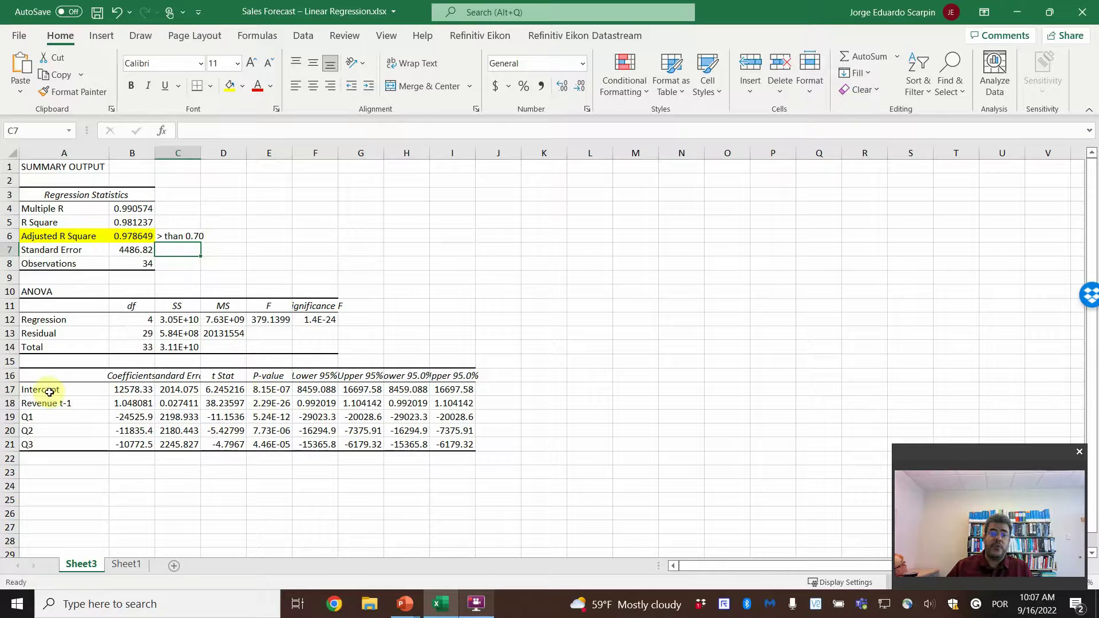
Step: Shade the P-values E18:E21 light green and note '< 0.05' in E22
drag(262, 403, 263, 444)
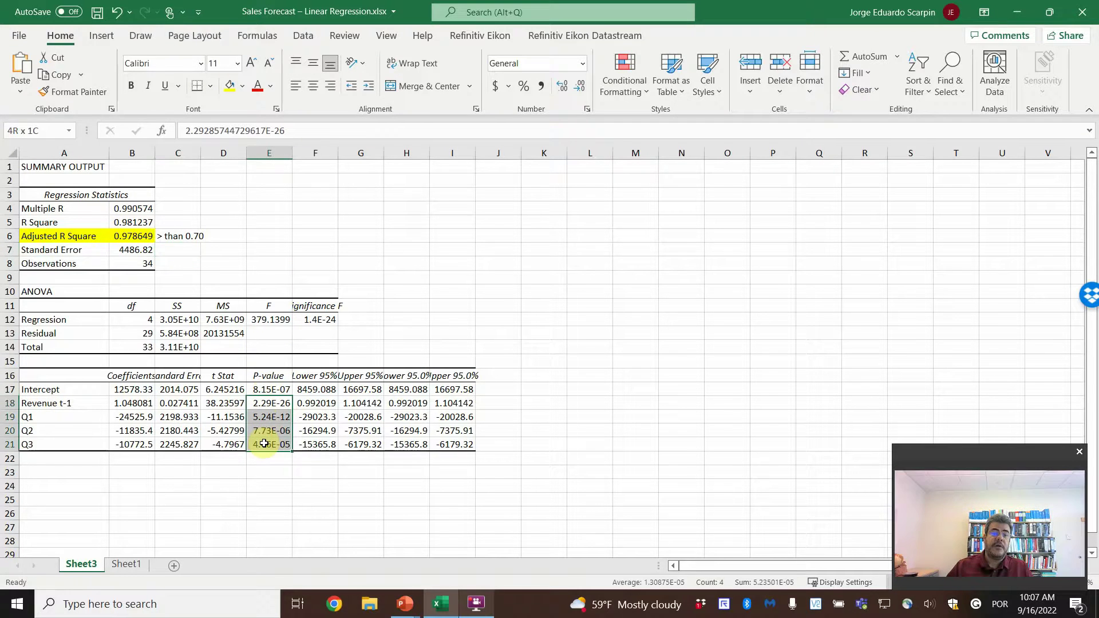
click(242, 86)
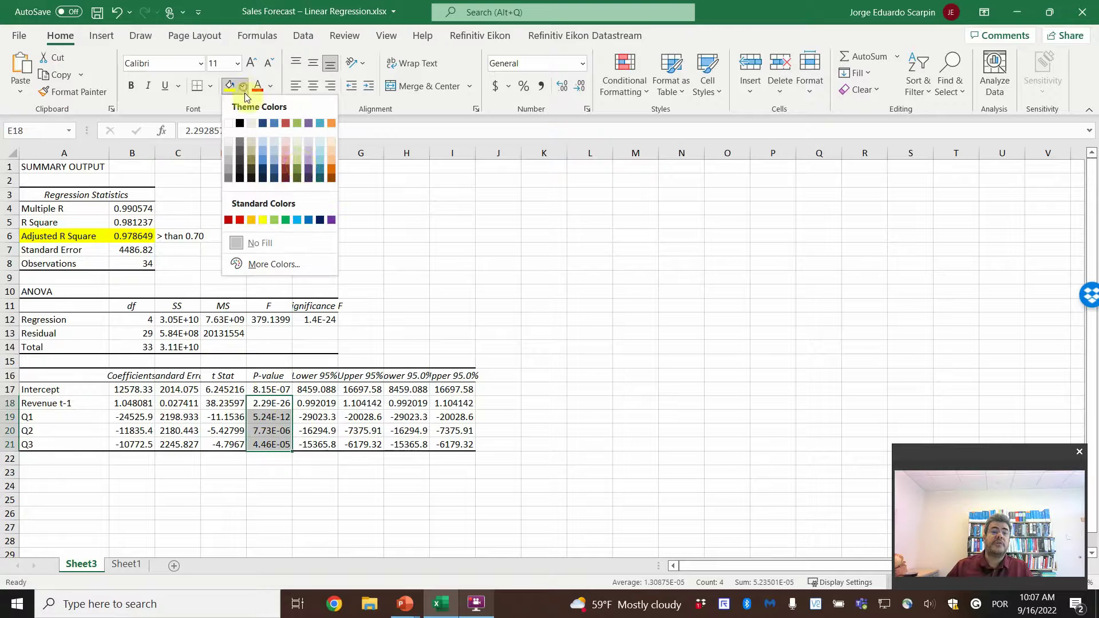
click(297, 153)
click(265, 463)
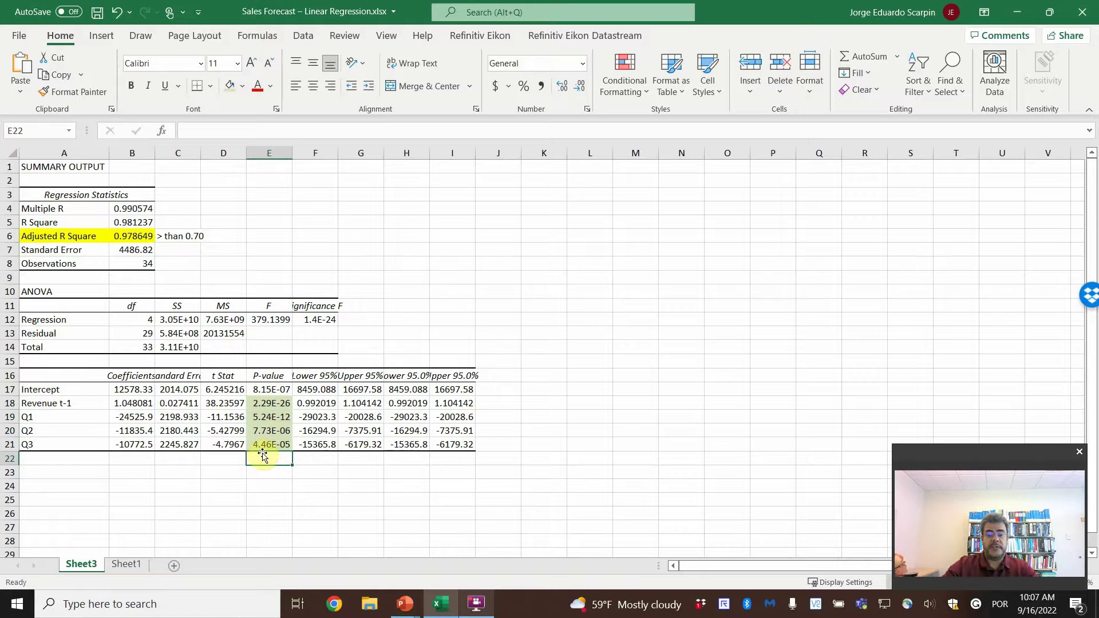
text(< 0)
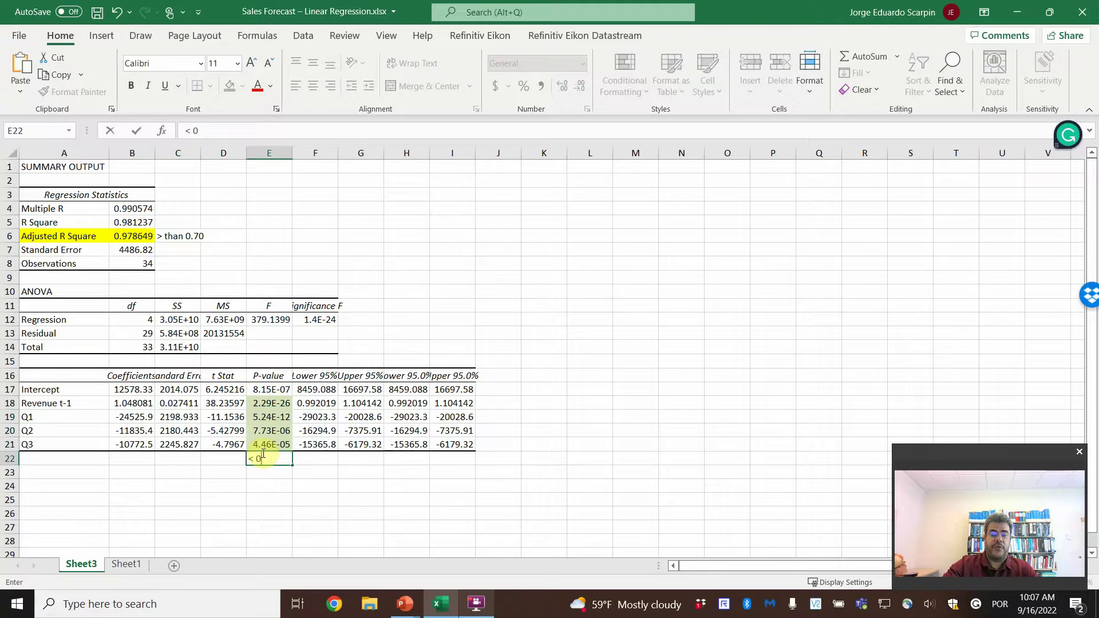
text(.05)
key(Return)
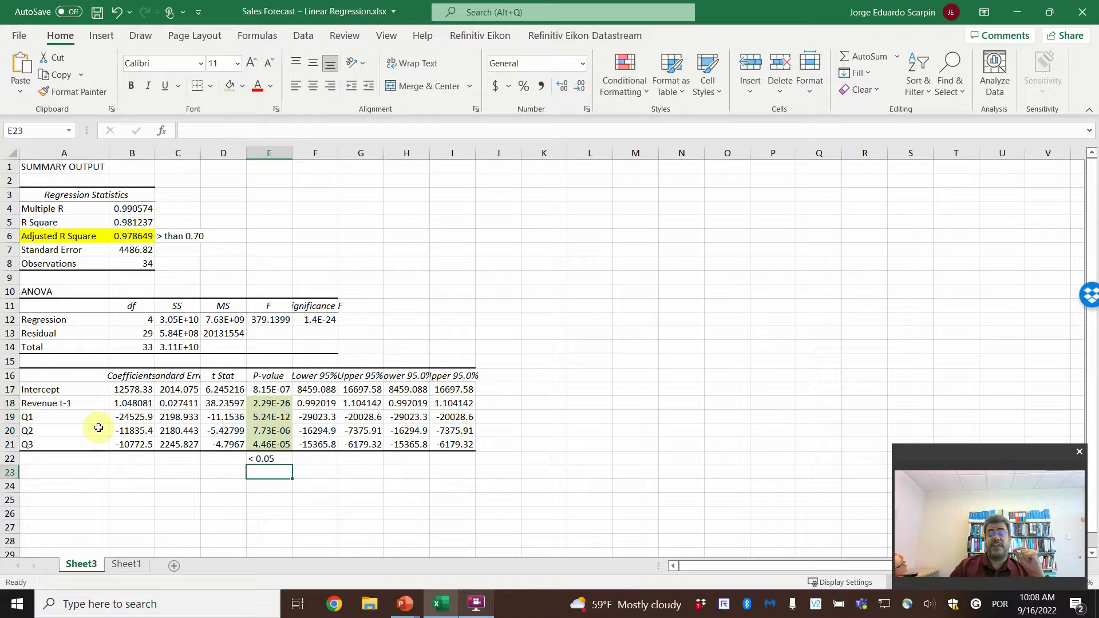
Step: Rename the Sheet1 tab to Data
click(126, 564)
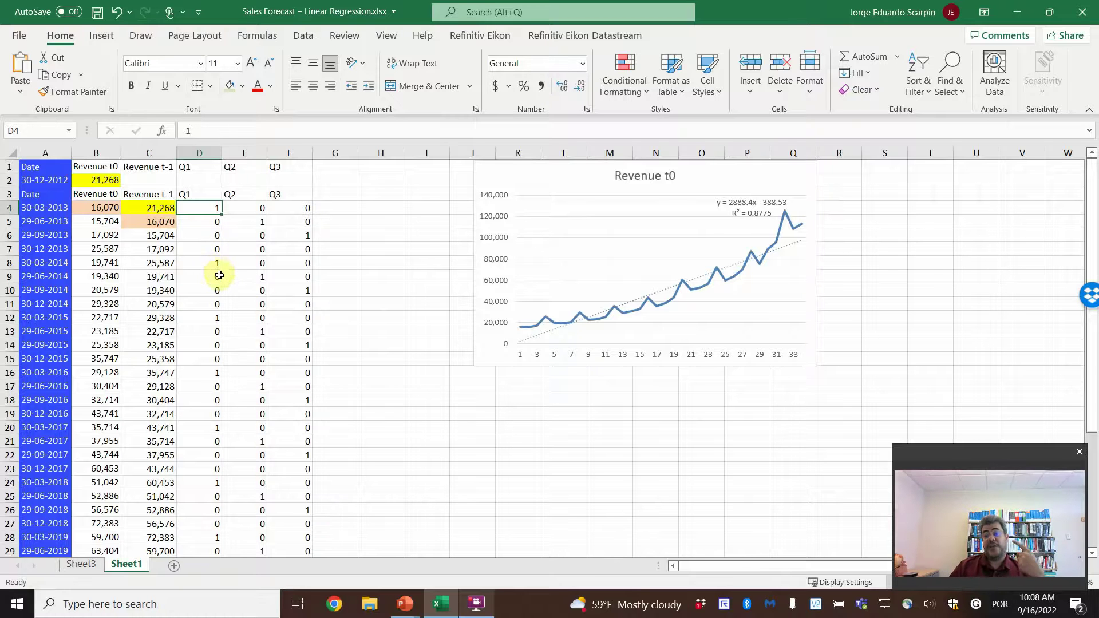
click(92, 567)
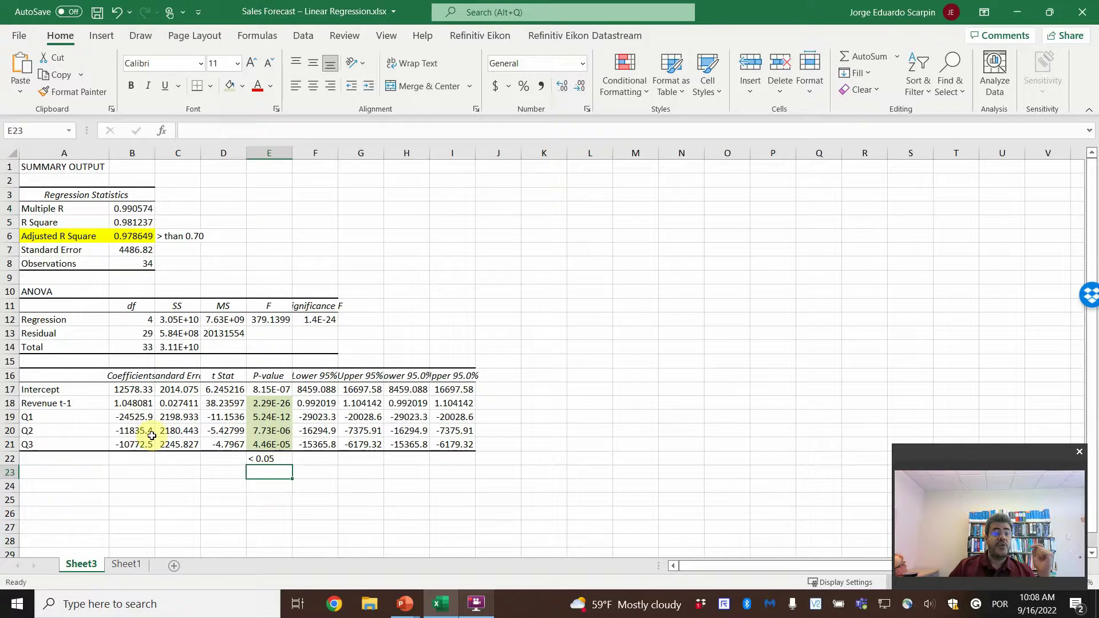
click(131, 567)
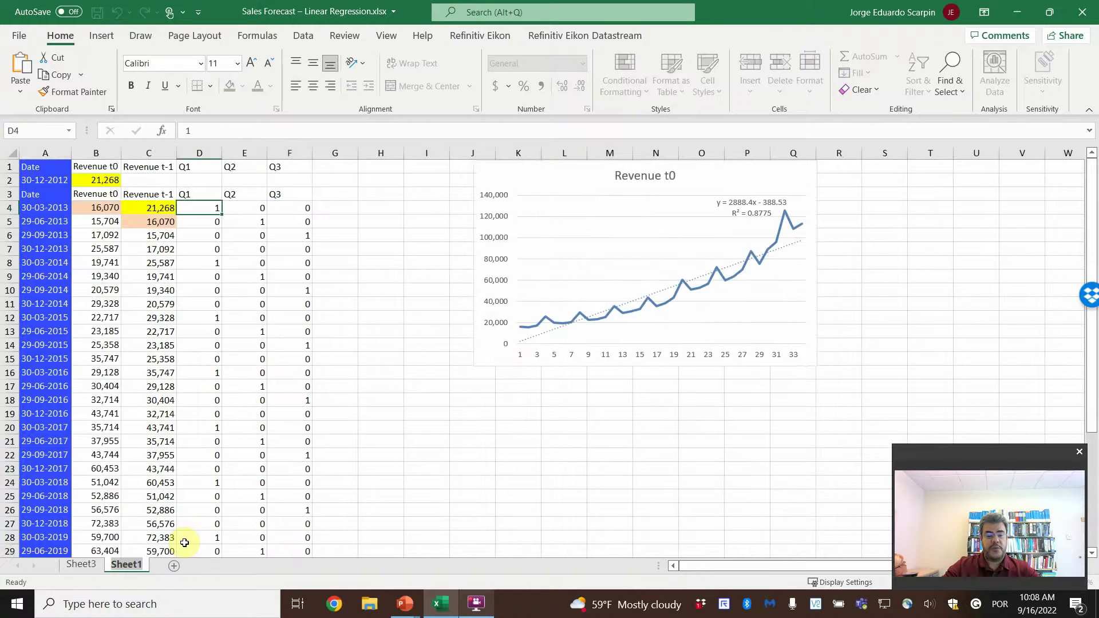
text(Data)
key(Return)
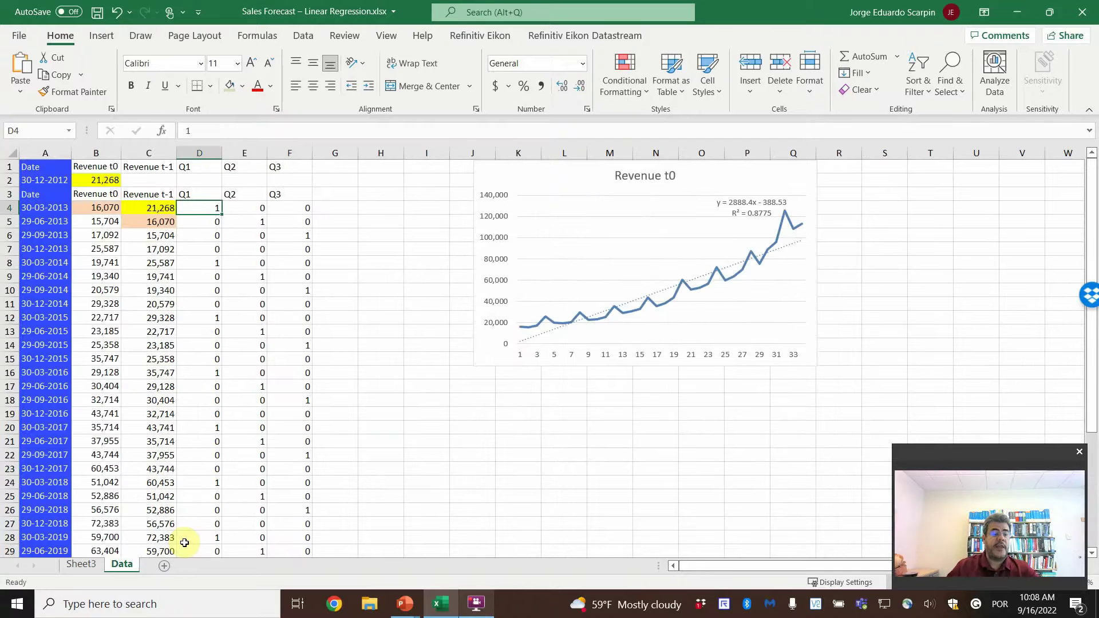
Step: Rename the regression output sheet to Regression
click(91, 565)
text(Regression)
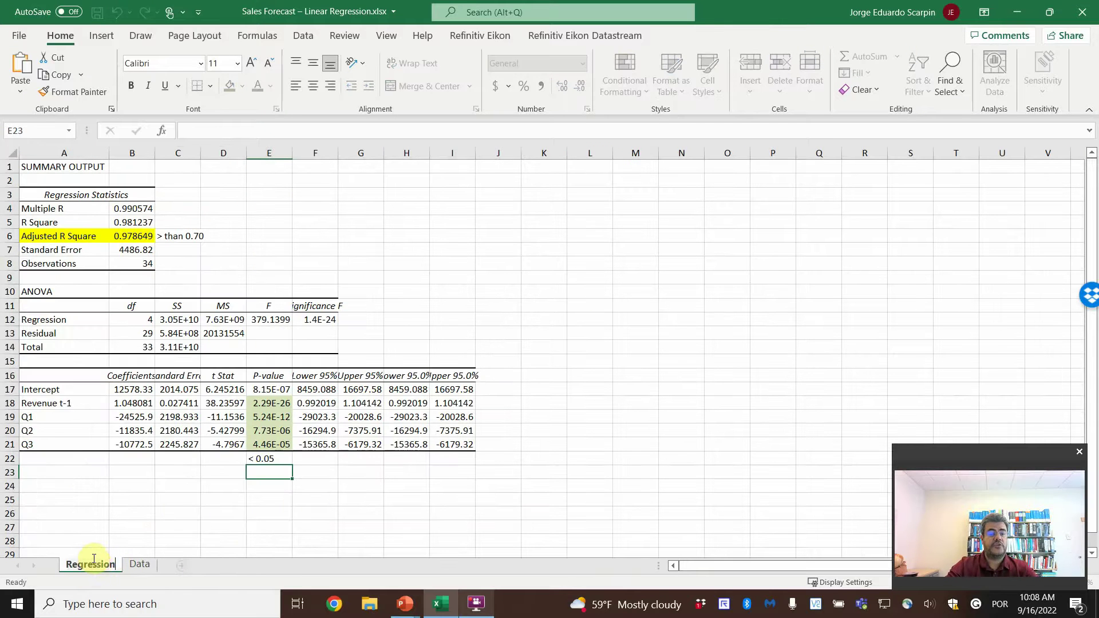
key(Return)
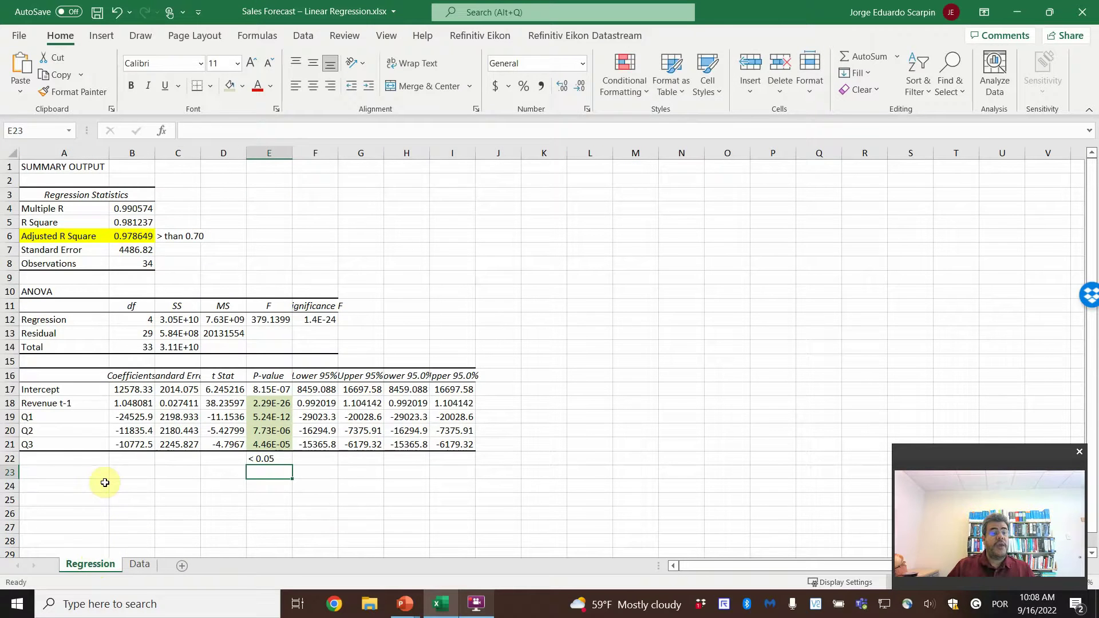
Step: In A24, write Revenue = 12578.33 plus the coefficient terms, ending −11835.4×Q2 − 10772.5×Q3
click(81, 487)
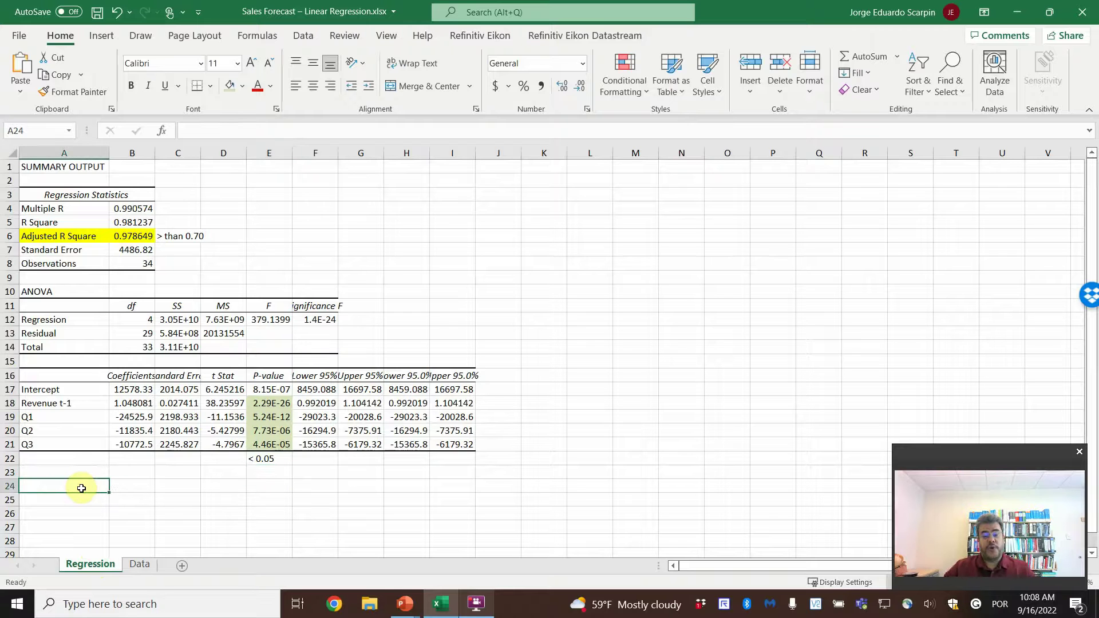
text(Revenue =)
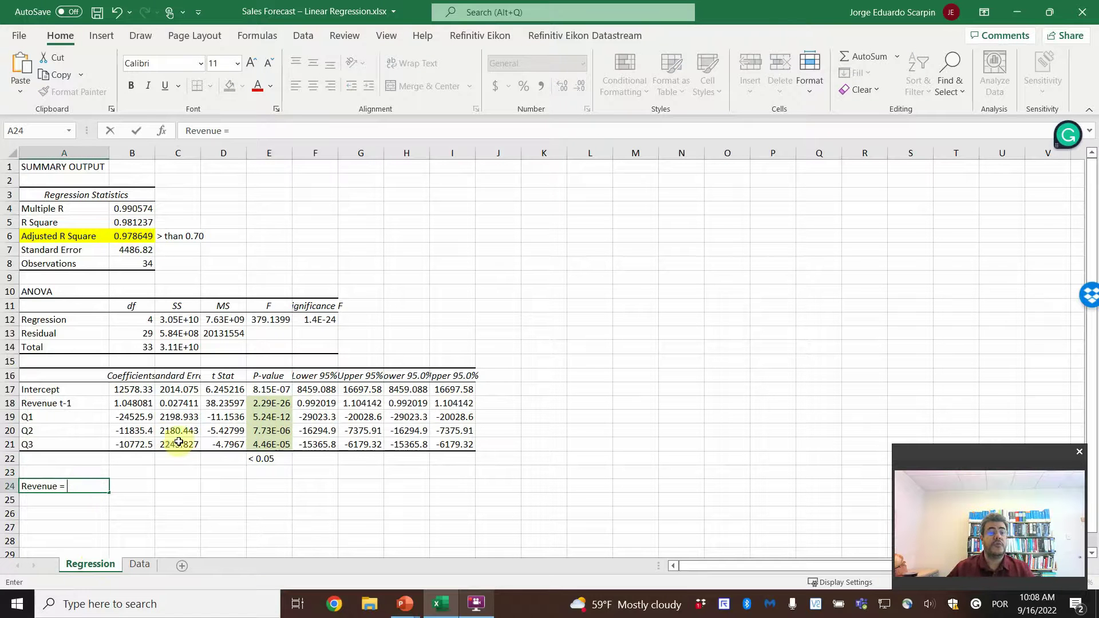
text( 12578.33 +)
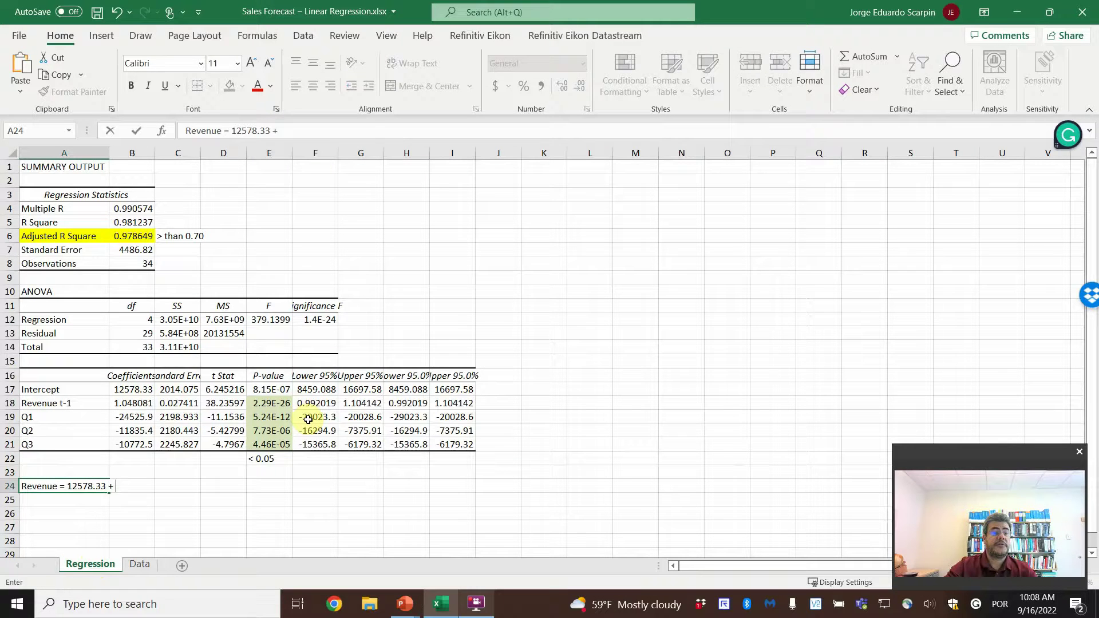
text( 1.)
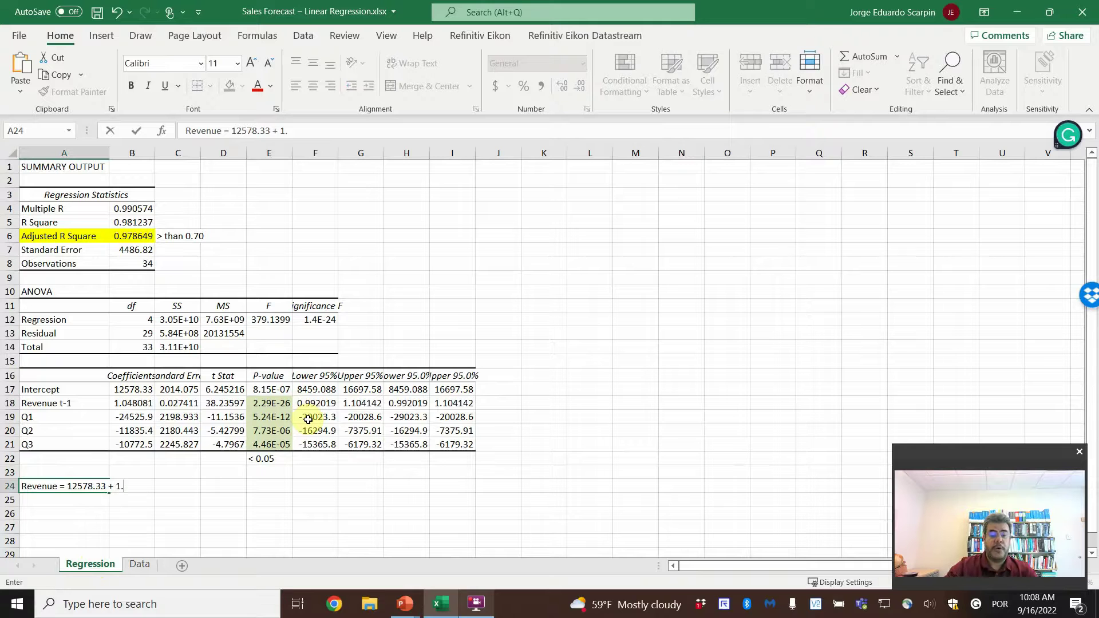
text(040)
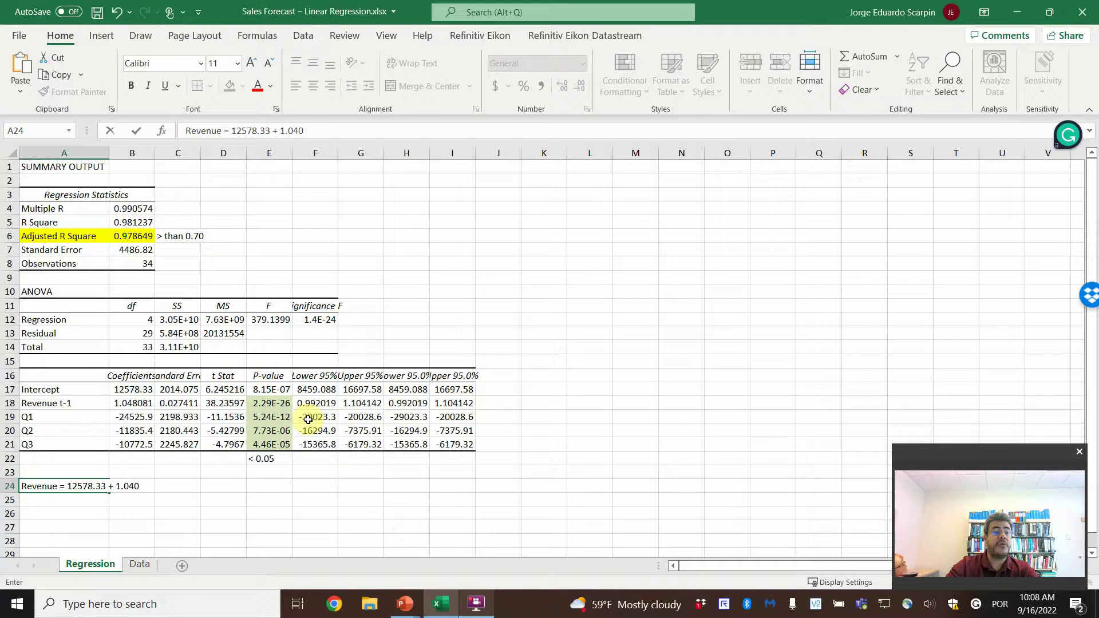
key(BackSpace)
text(8081 )
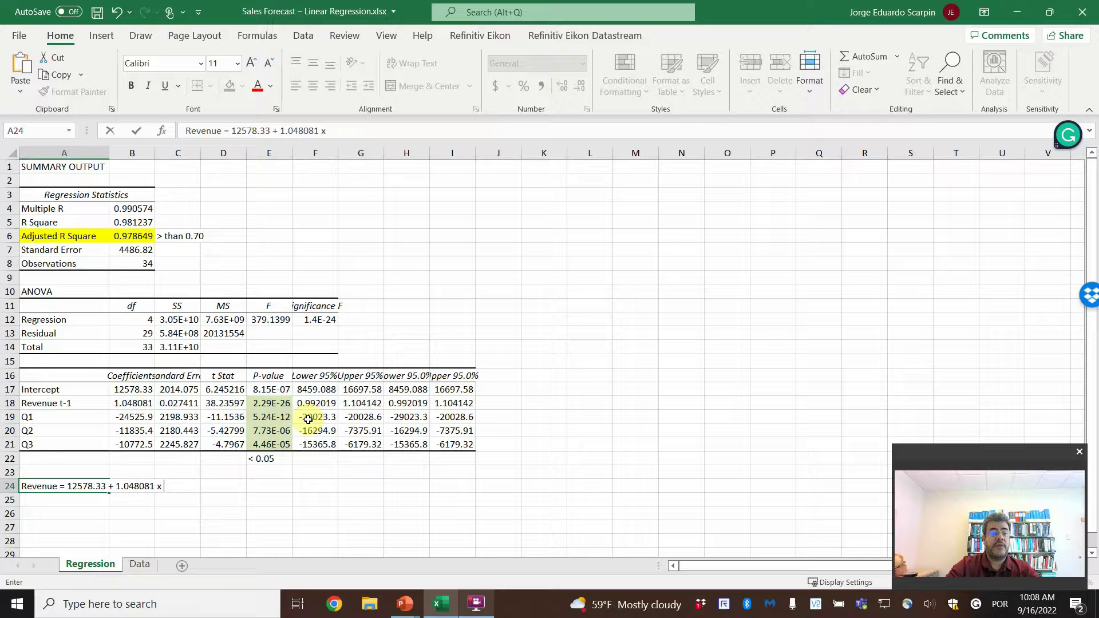
text(x Rev)
key(BackSpace)
key(BackSpace)
key(BackSpace)
text(Ver t-1 - 24)
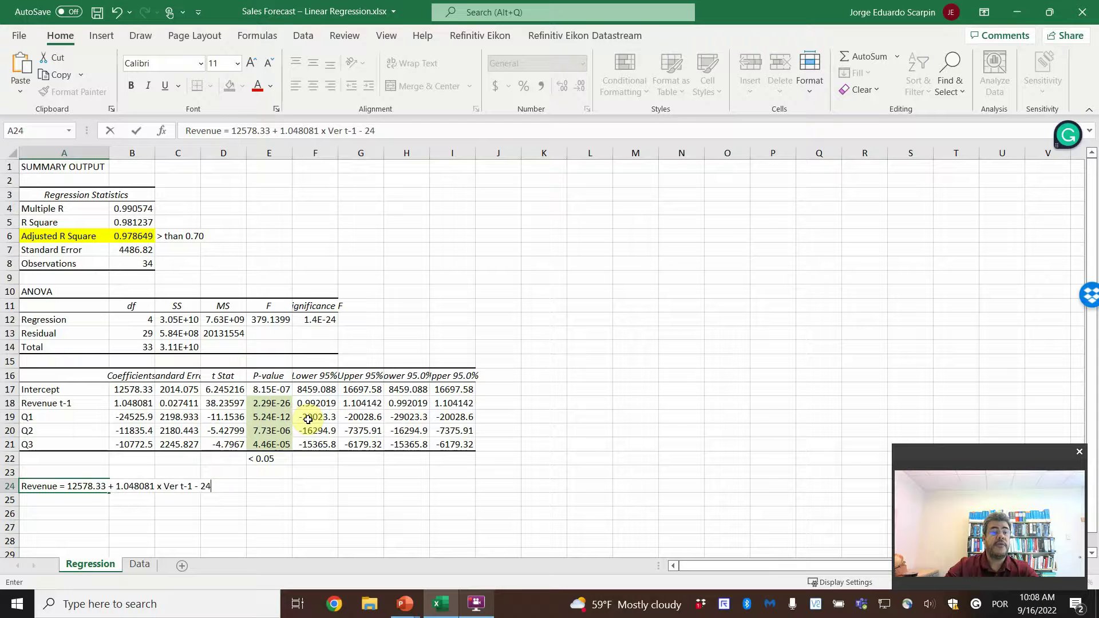
text(525.9)
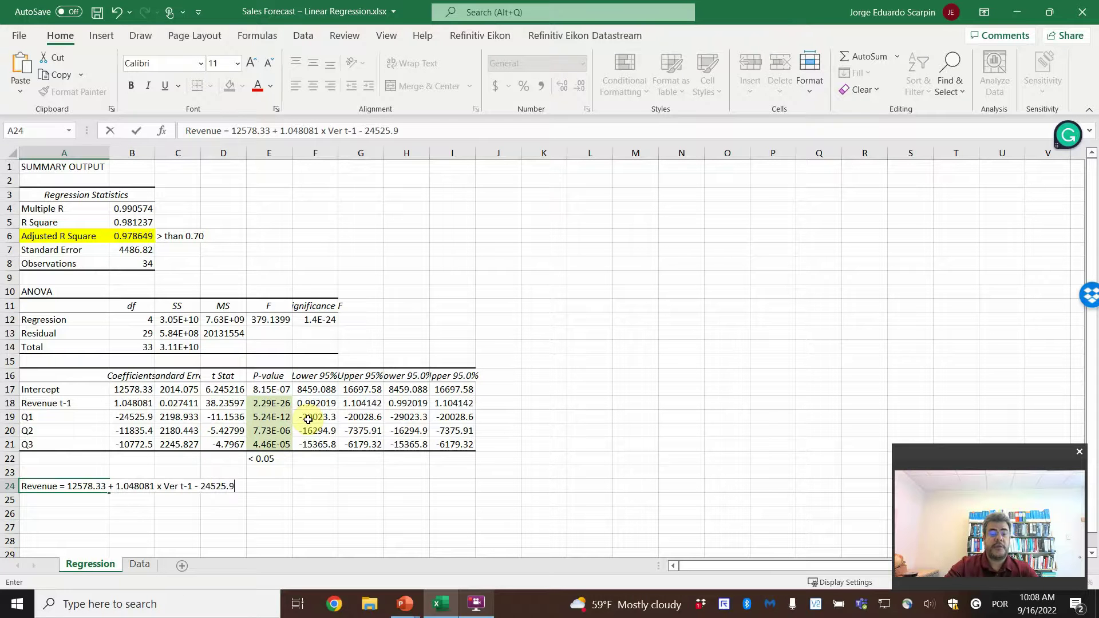
text( x Q1)
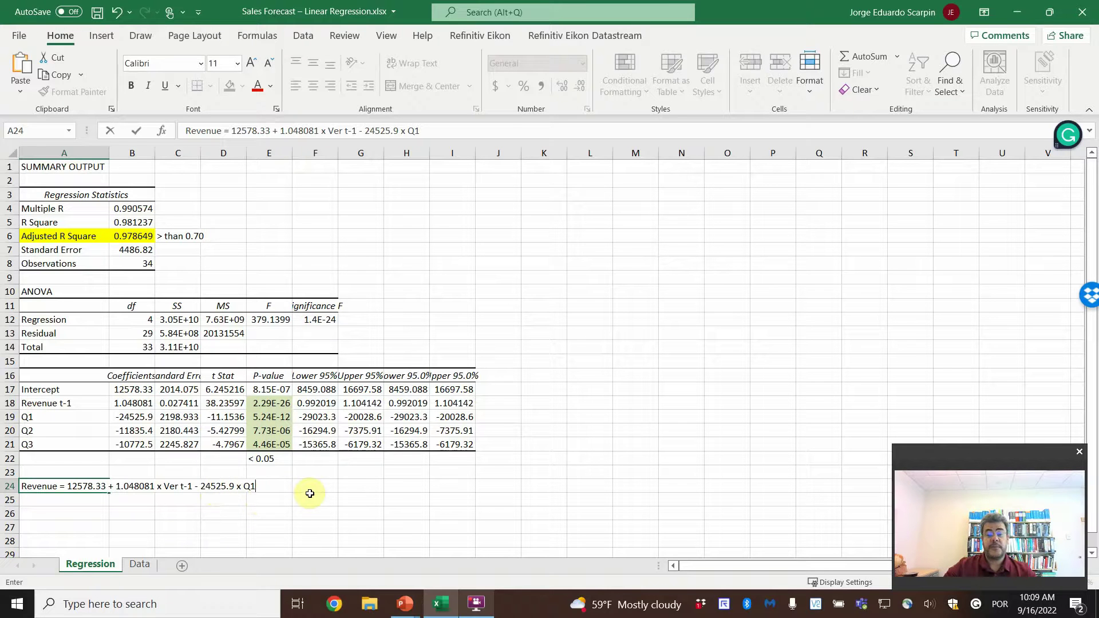
text(- 118)
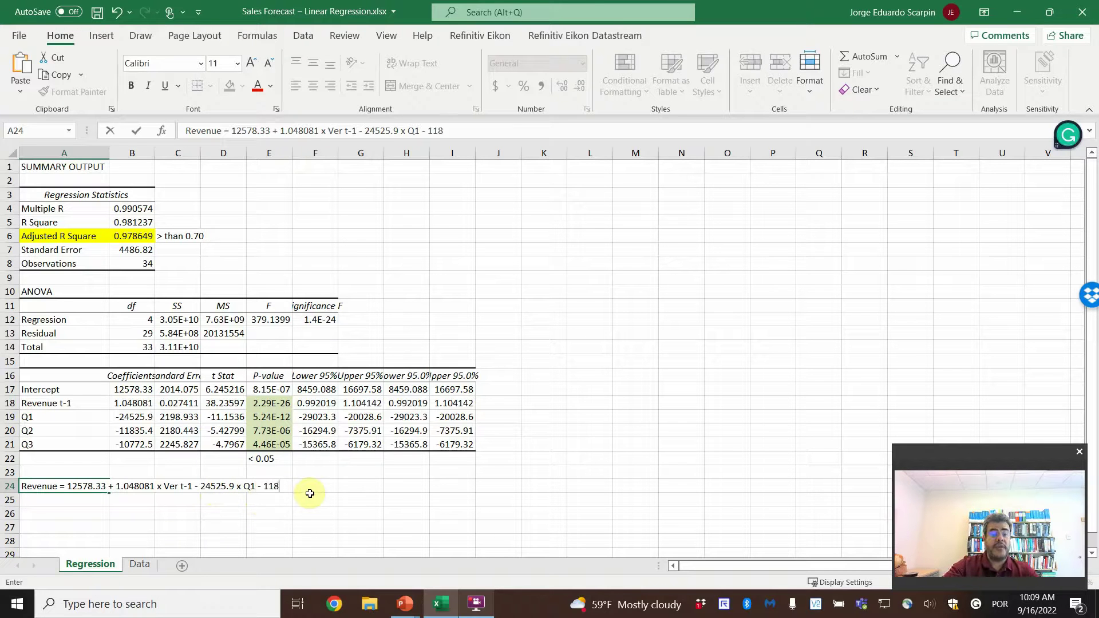
text(35.4)
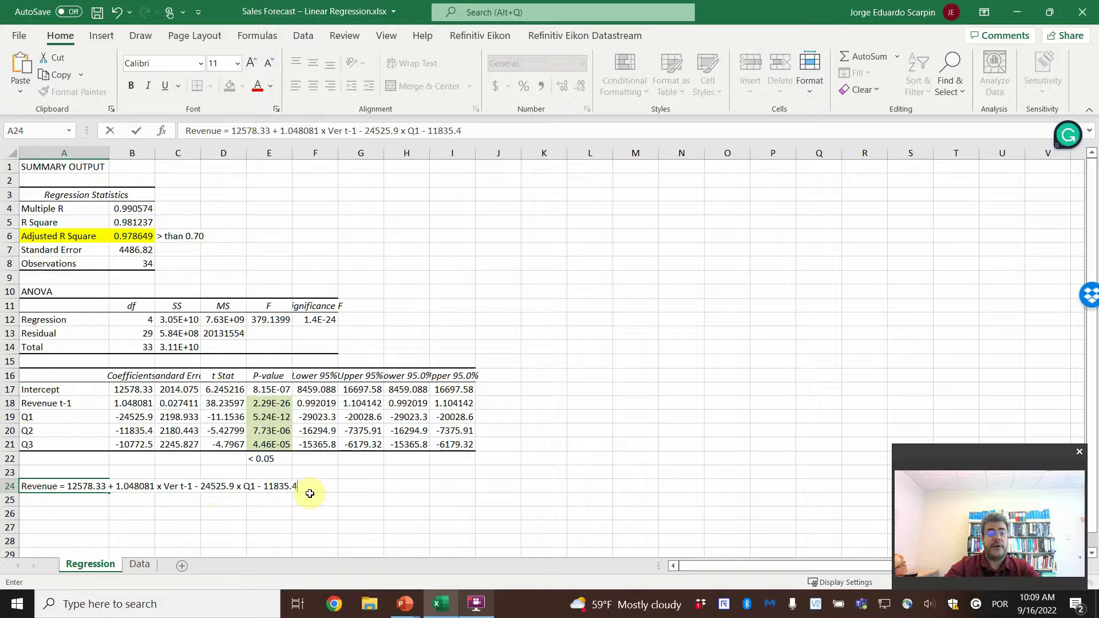
text( x Q2)
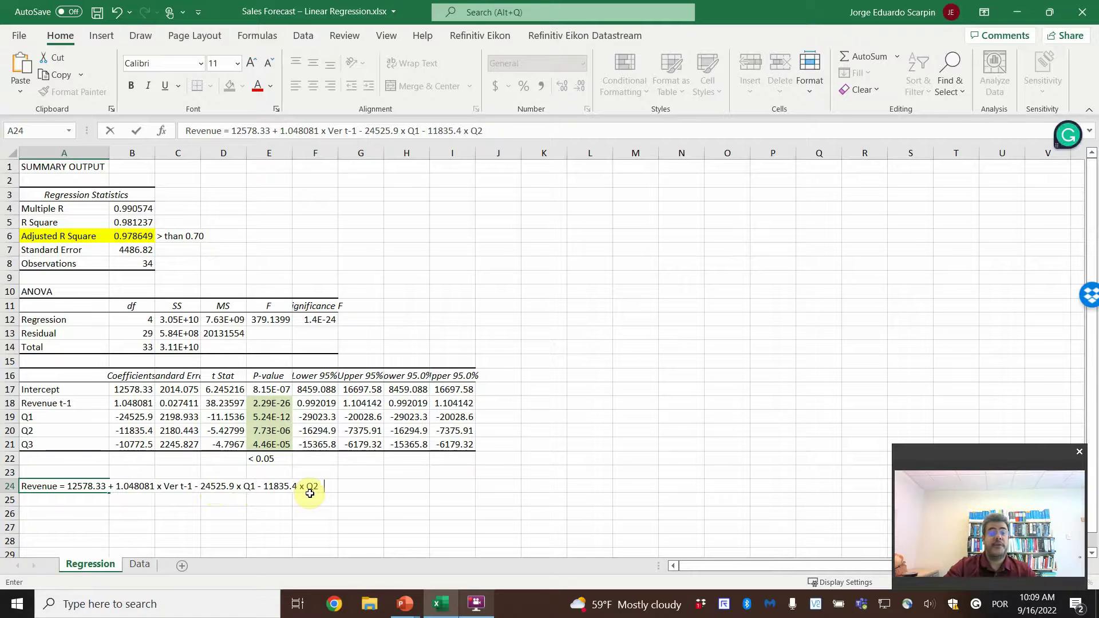
text(- 10772.5)
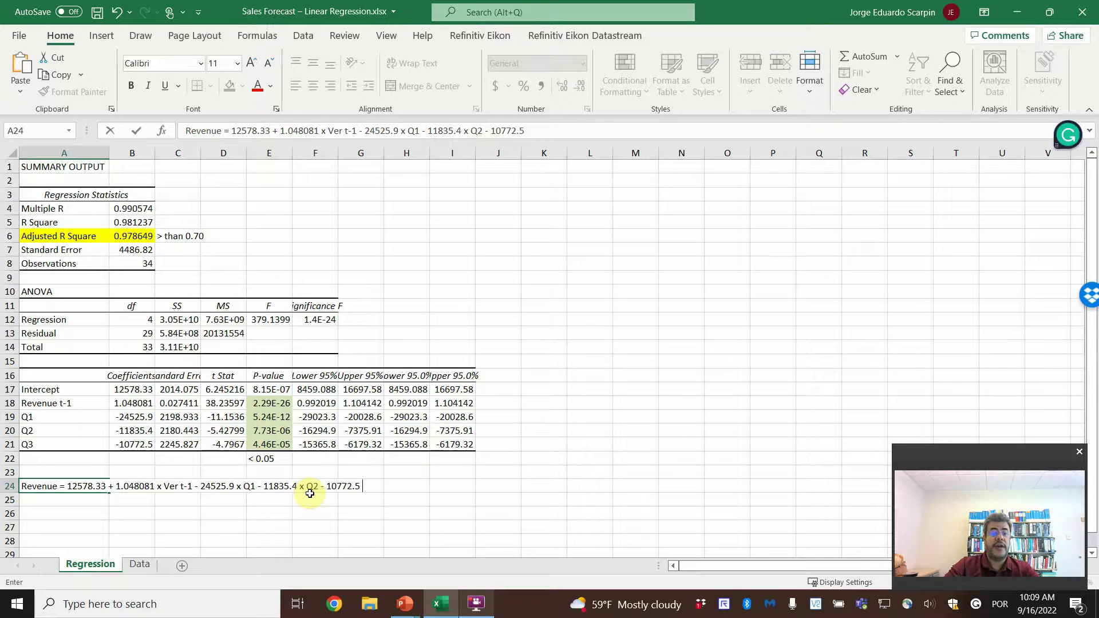
text( x Q3)
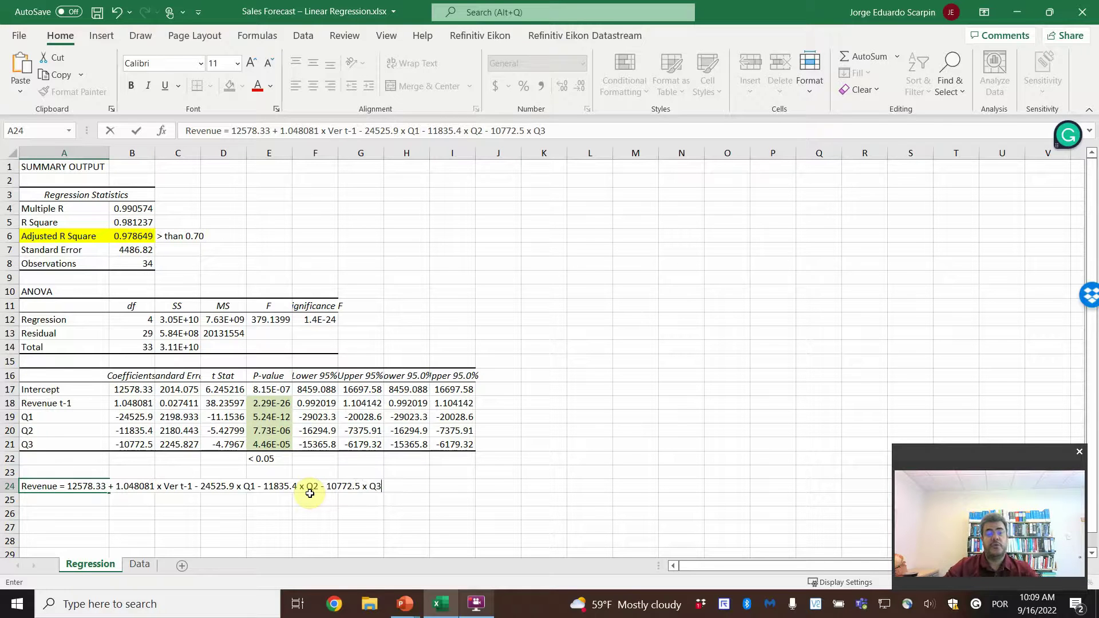
key(Return)
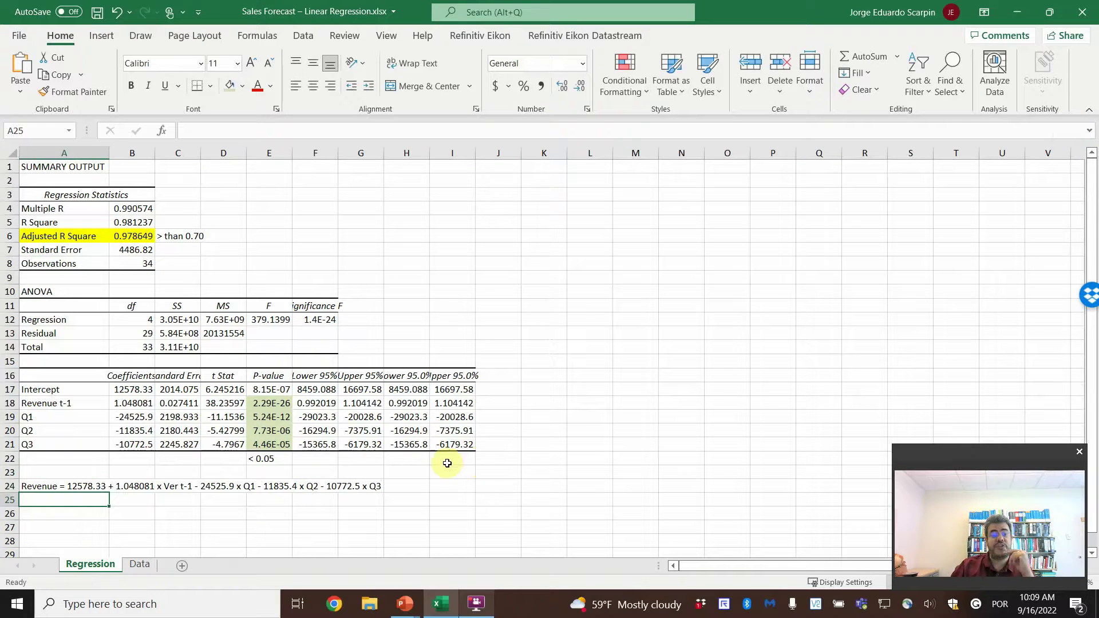
Step: Return to the Data sheet and review the revenue figures, checking 113,080 in B37
click(143, 563)
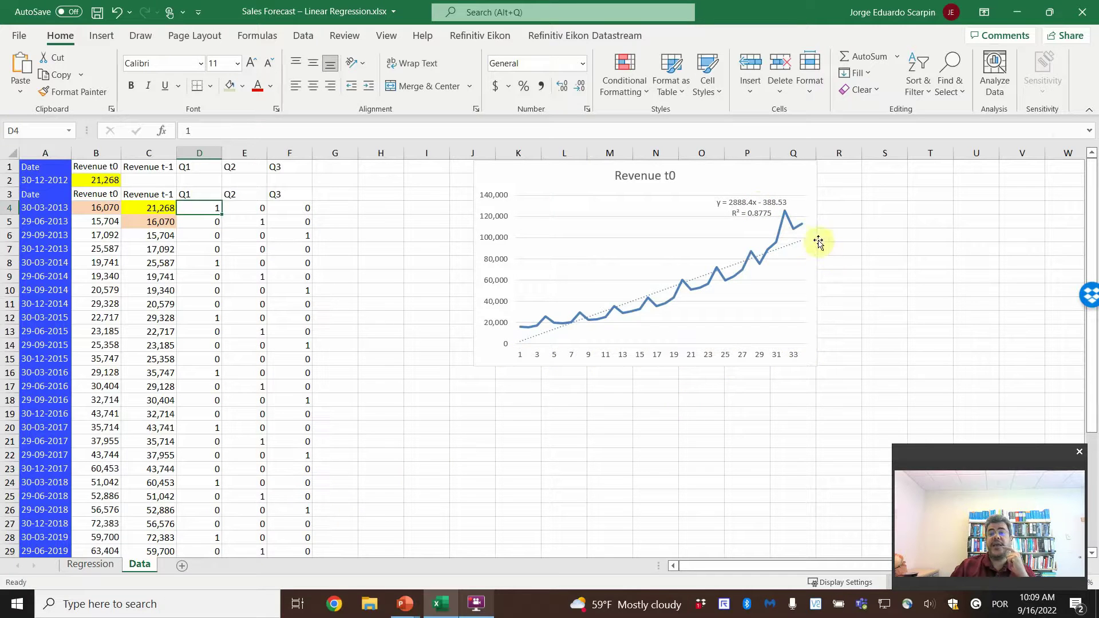
mouse_move(803, 228)
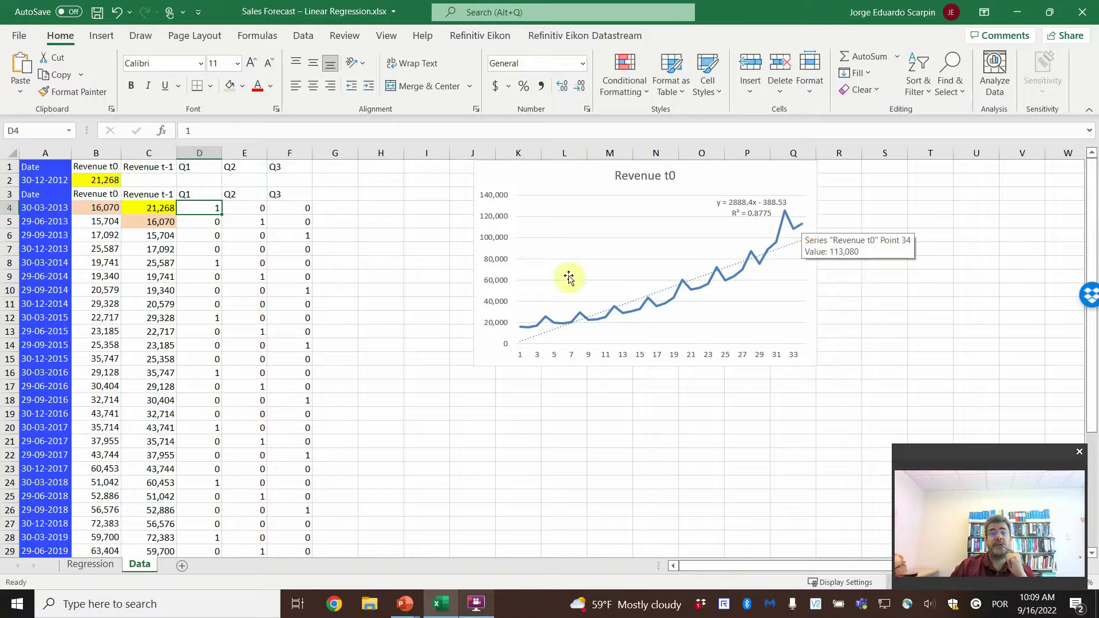
scroll(244, 434, down, 4)
scroll(244, 435, down, 3)
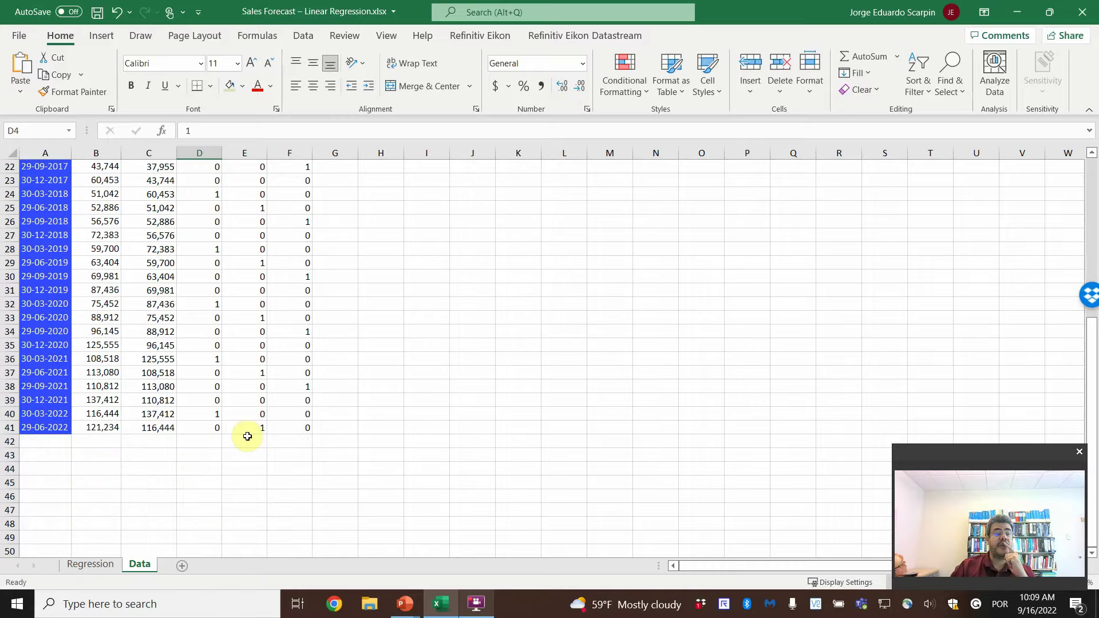
scroll(250, 436, up, 7)
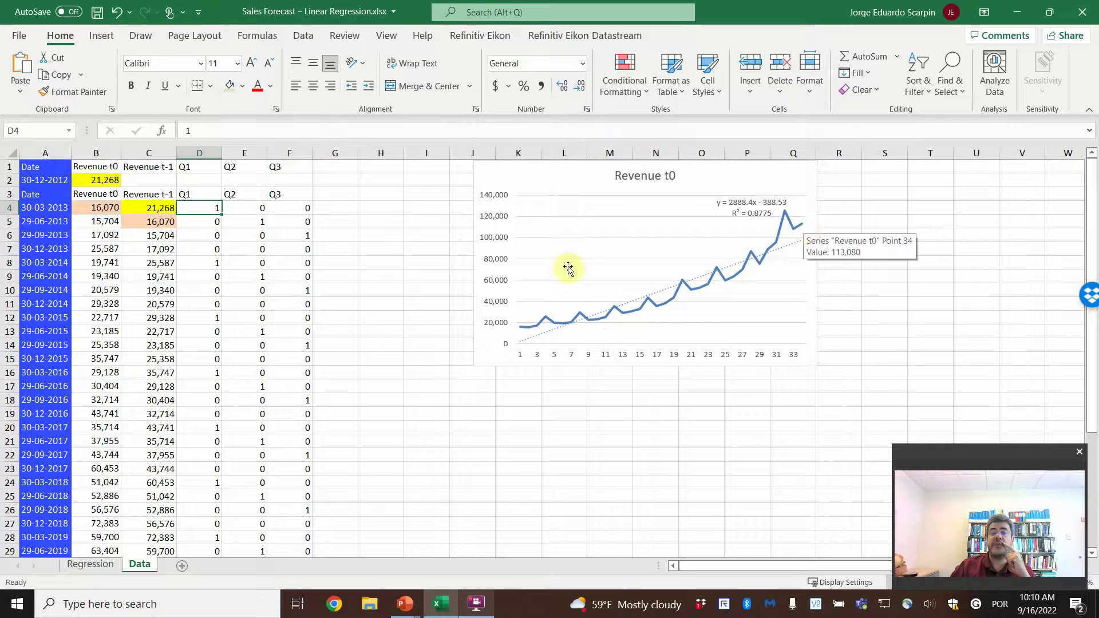
scroll(143, 480, down, 9)
scroll(137, 481, up, 2)
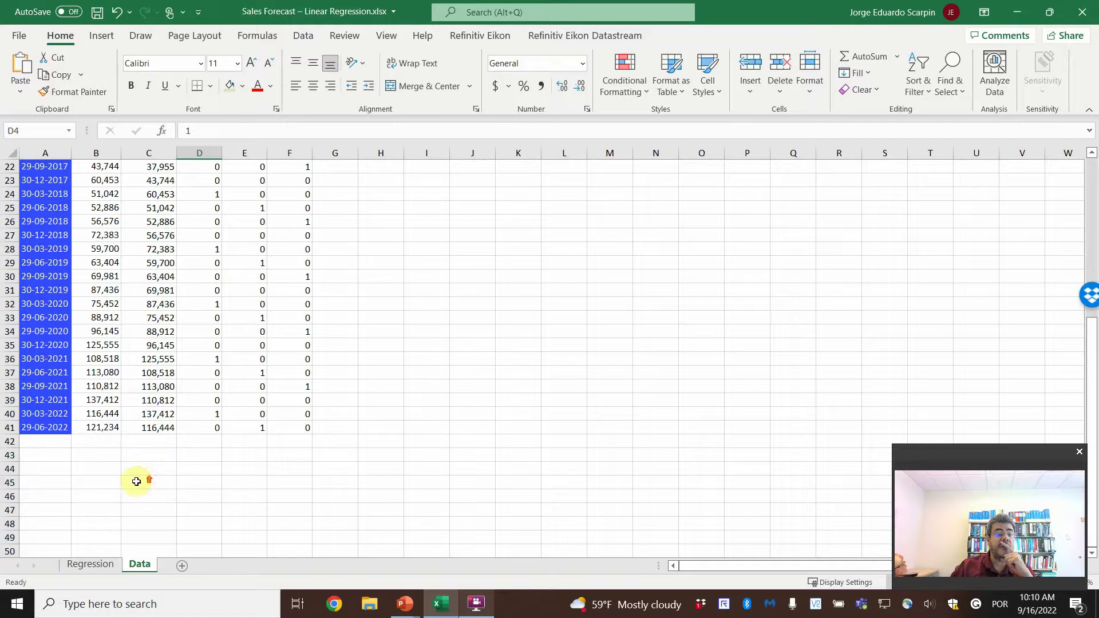
click(112, 372)
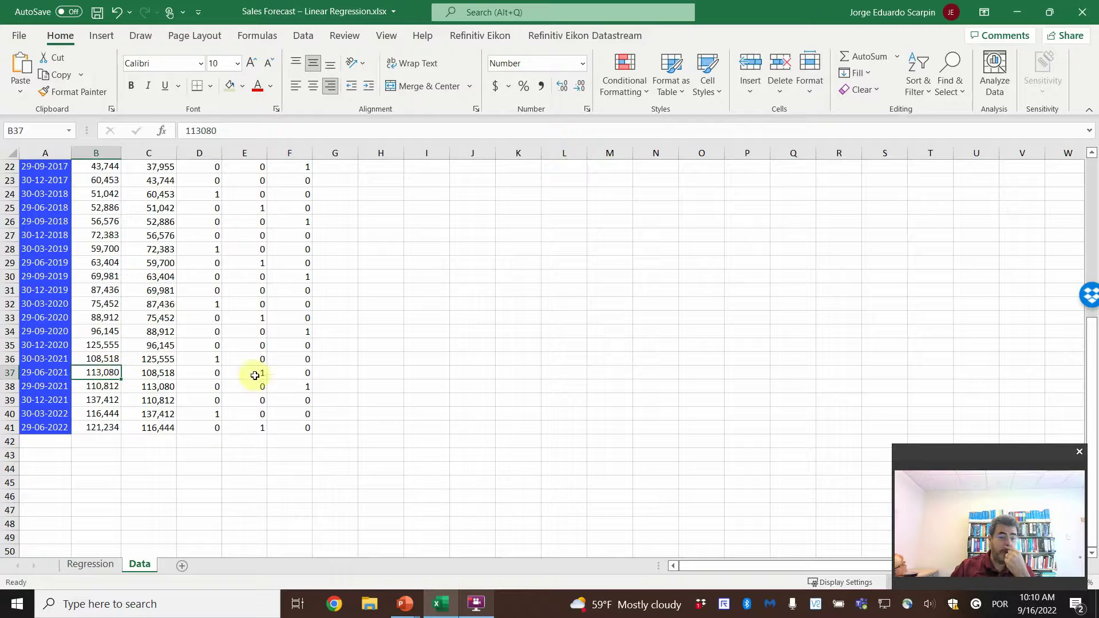
scroll(314, 378, up, 7)
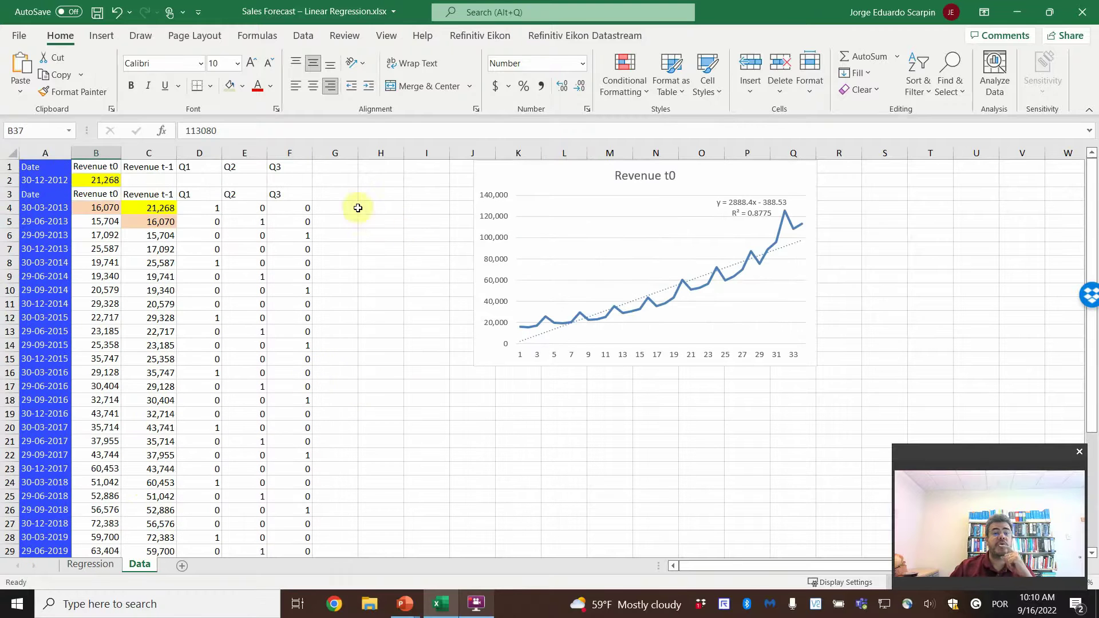
Step: Add a 'Forecast Trendline' heading in G3 and widen column G to fit it
click(345, 198)
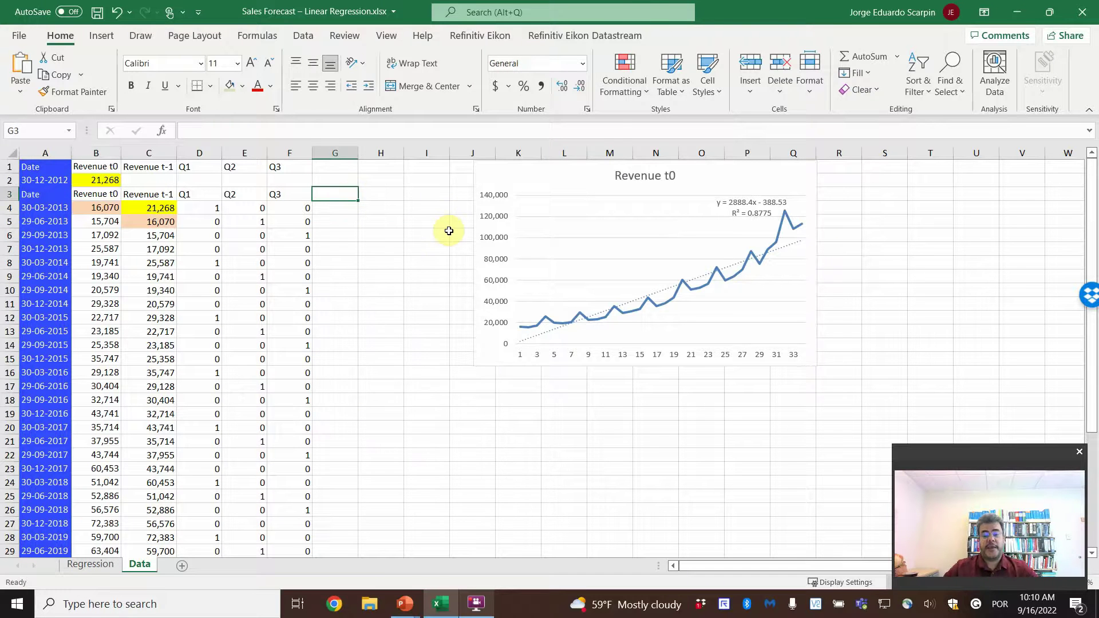
text(Forecast Trend)
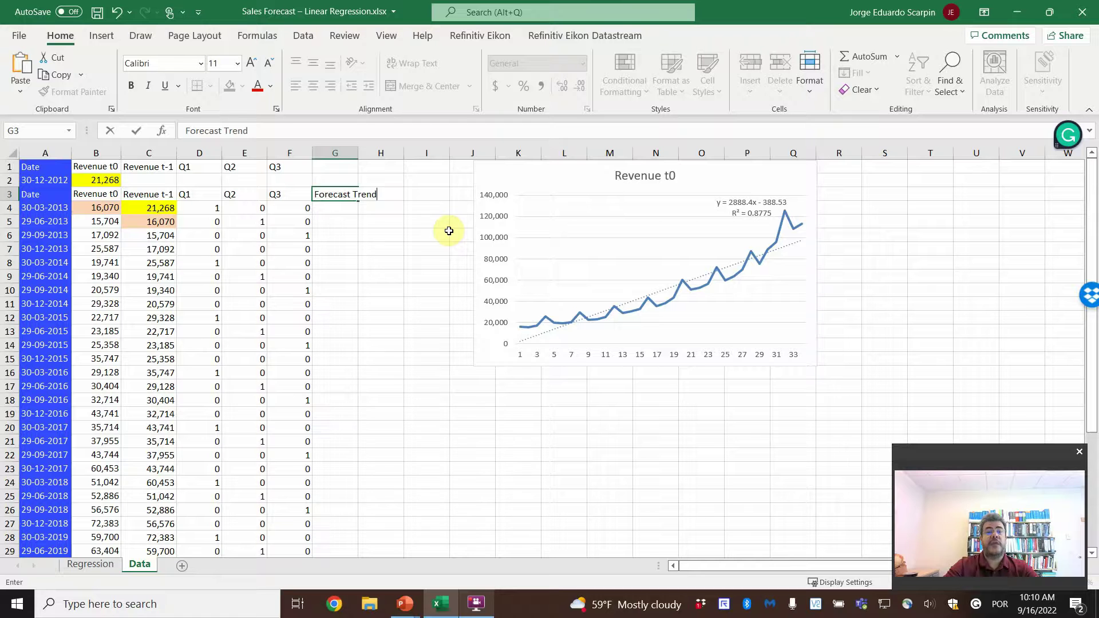
text(line)
key(Return)
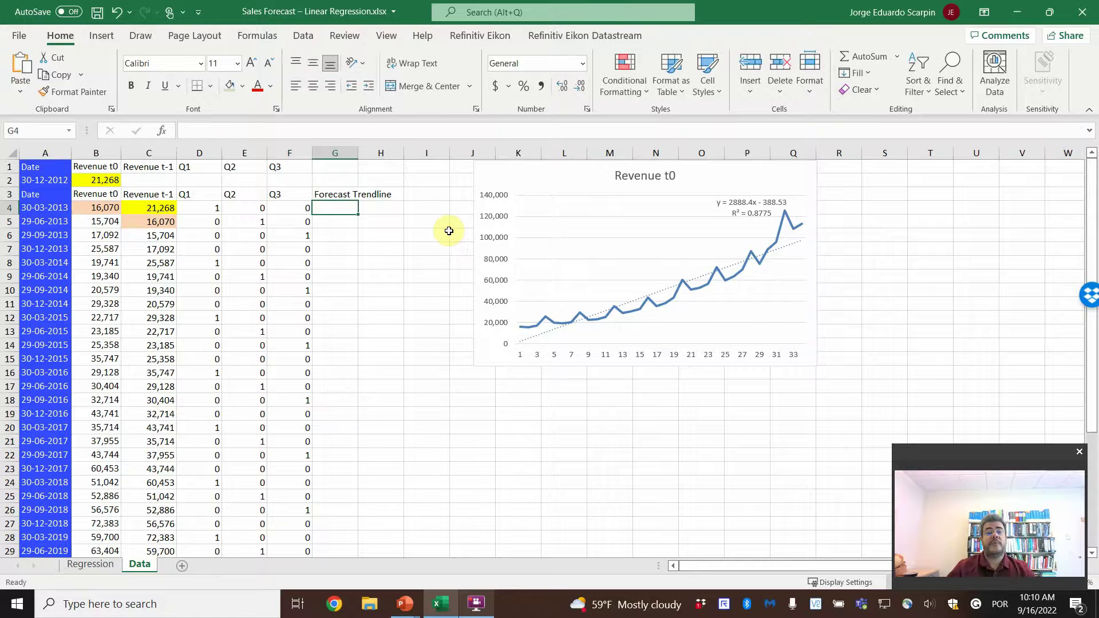
double_click(356, 149)
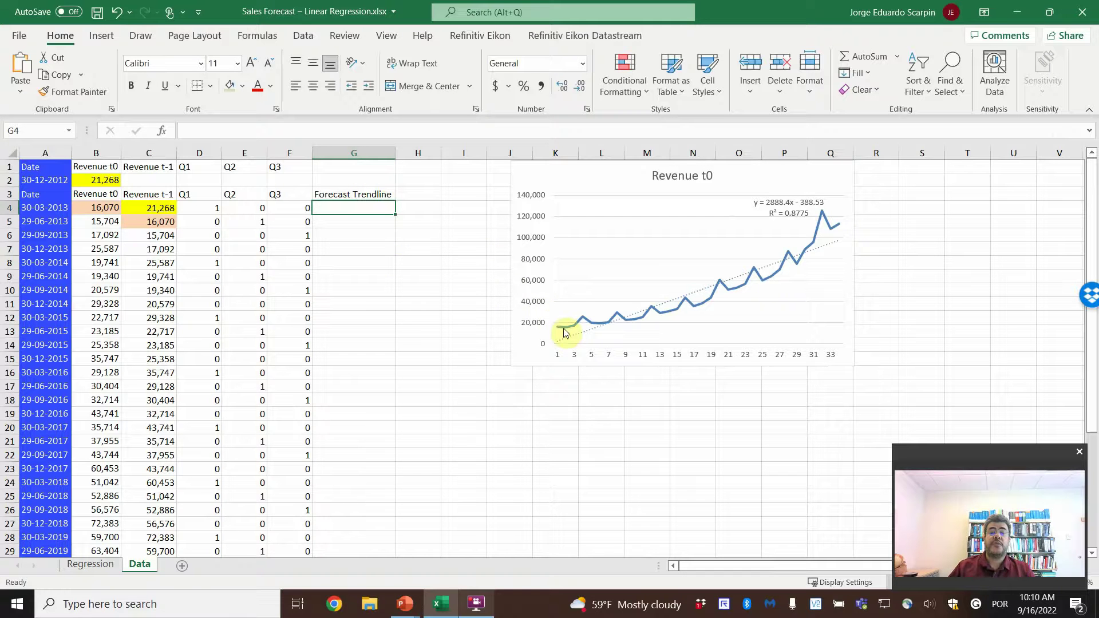
mouse_move(559, 331)
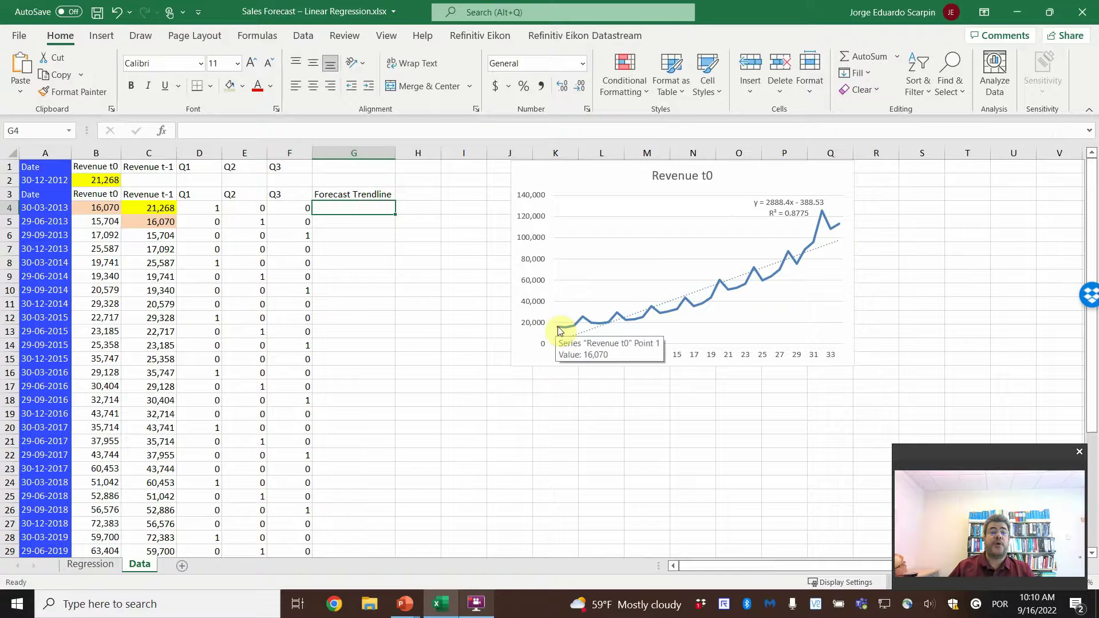
text(=)
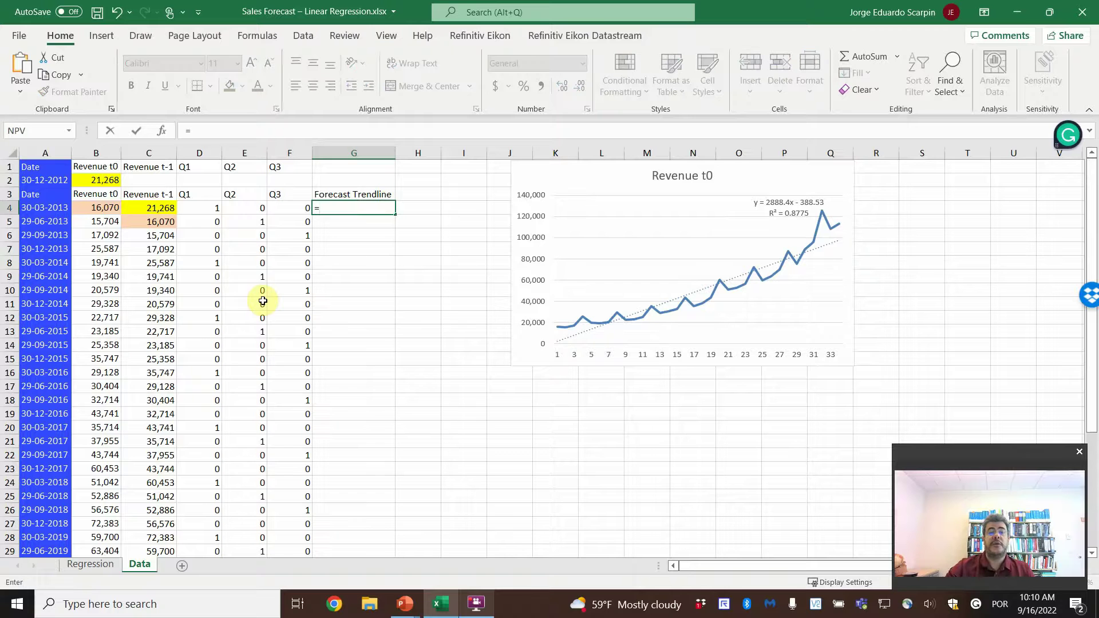
key(Escape)
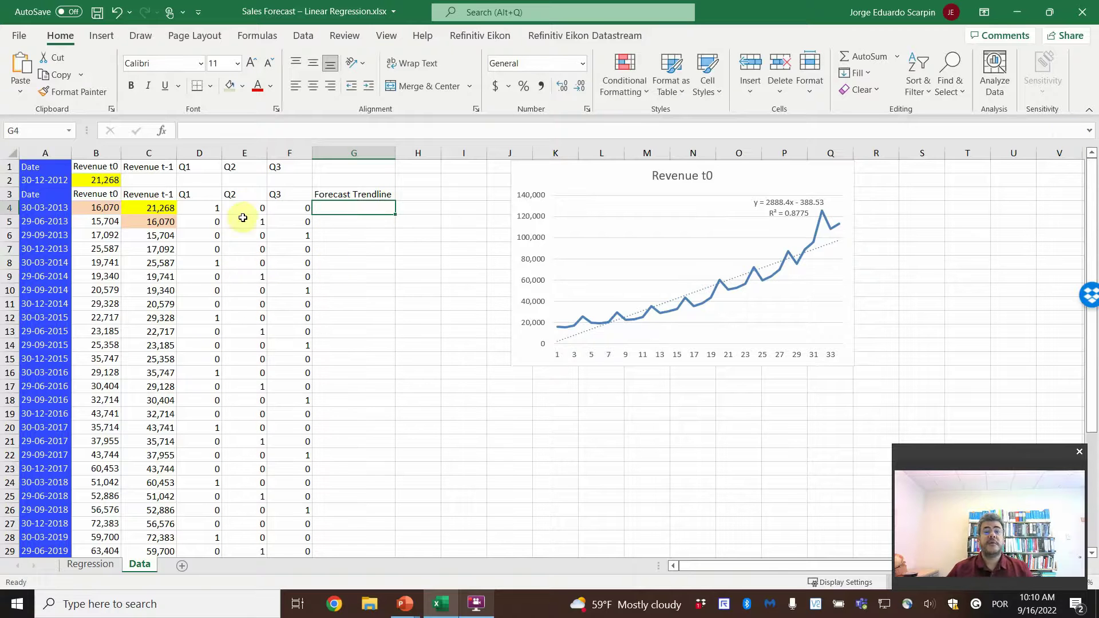
Step: Insert a new column G headed 'Number' with 1 in G4
right_click(327, 151)
click(361, 270)
click(333, 197)
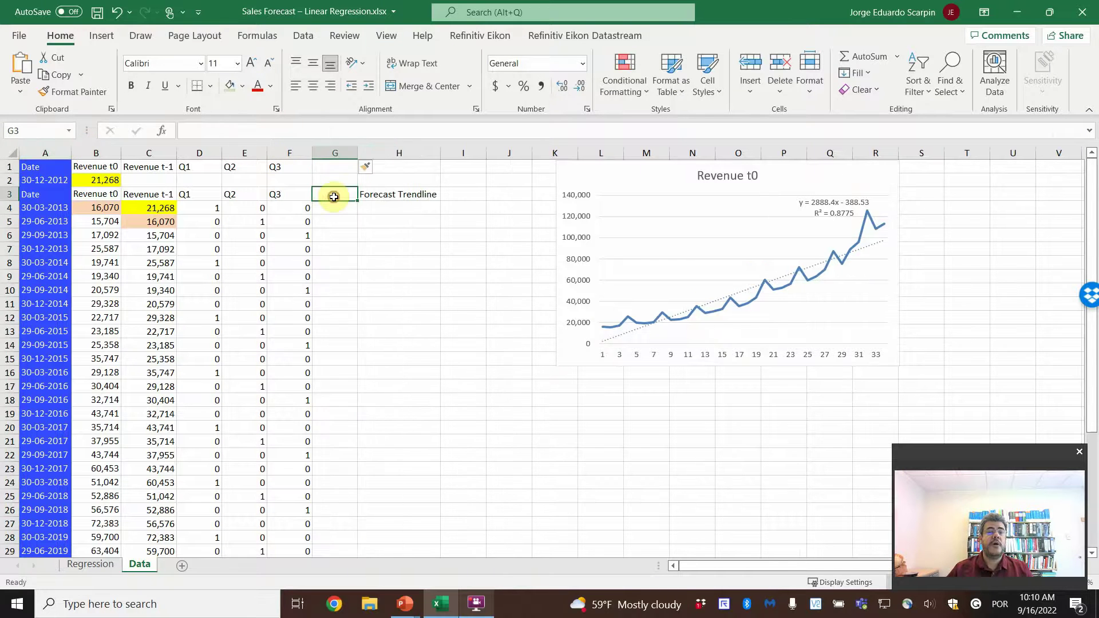
text(Number)
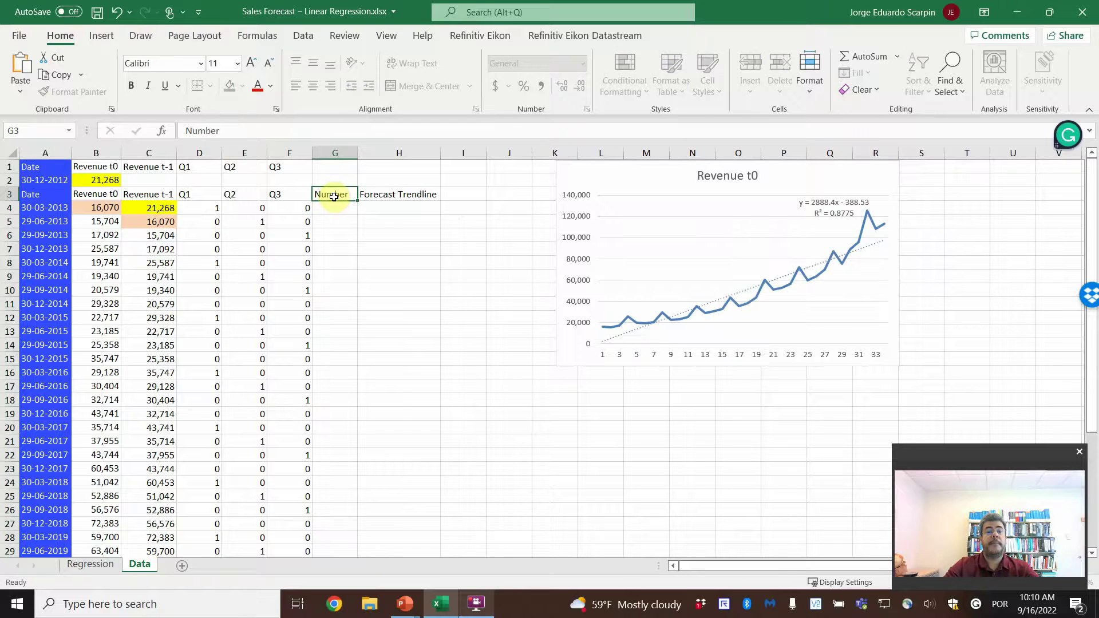
key(Return)
text(1)
key(ctrl+Return)
key(Down)
Step: Enter =G4+1 in G5 and paste it down to G41 to count periods to 38
text(=)
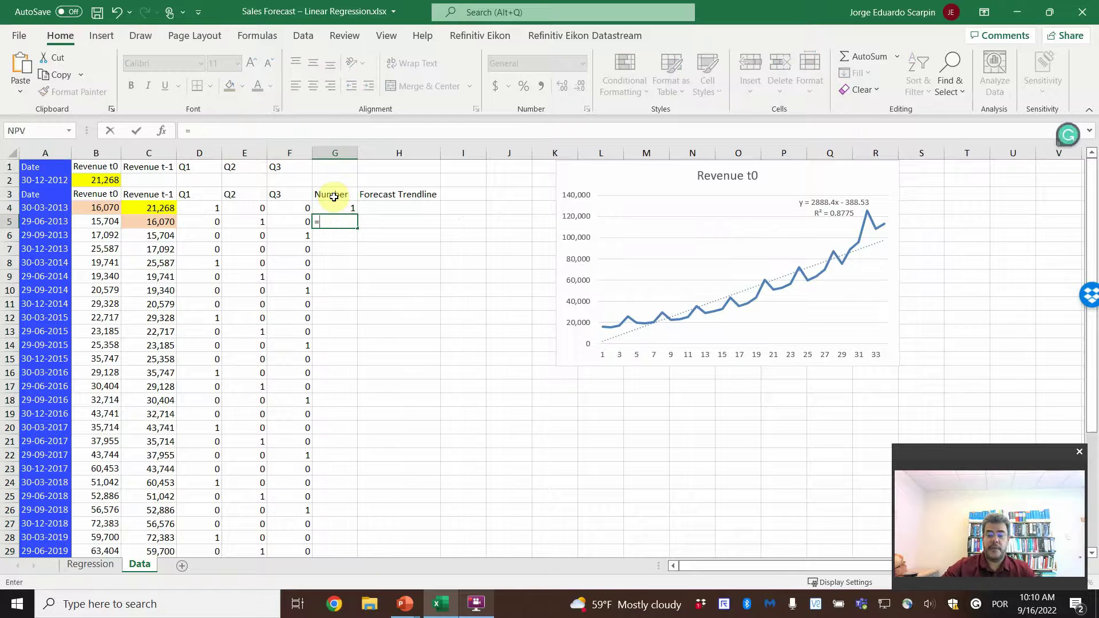
key(Up)
text(+1)
key(Return)
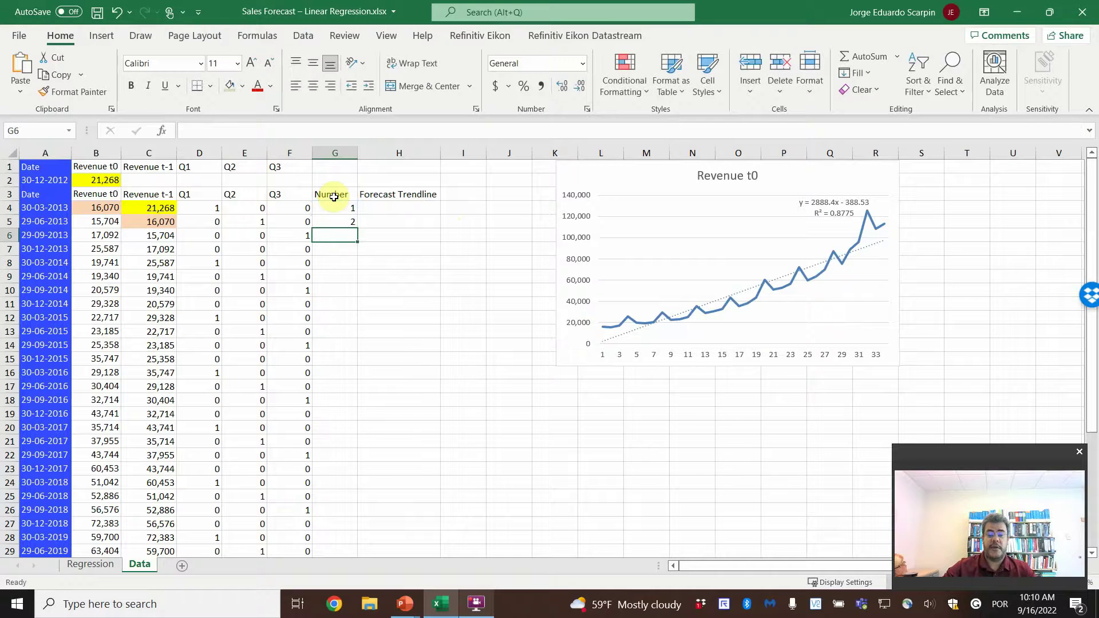
key(Up)
key(ctrl+c)
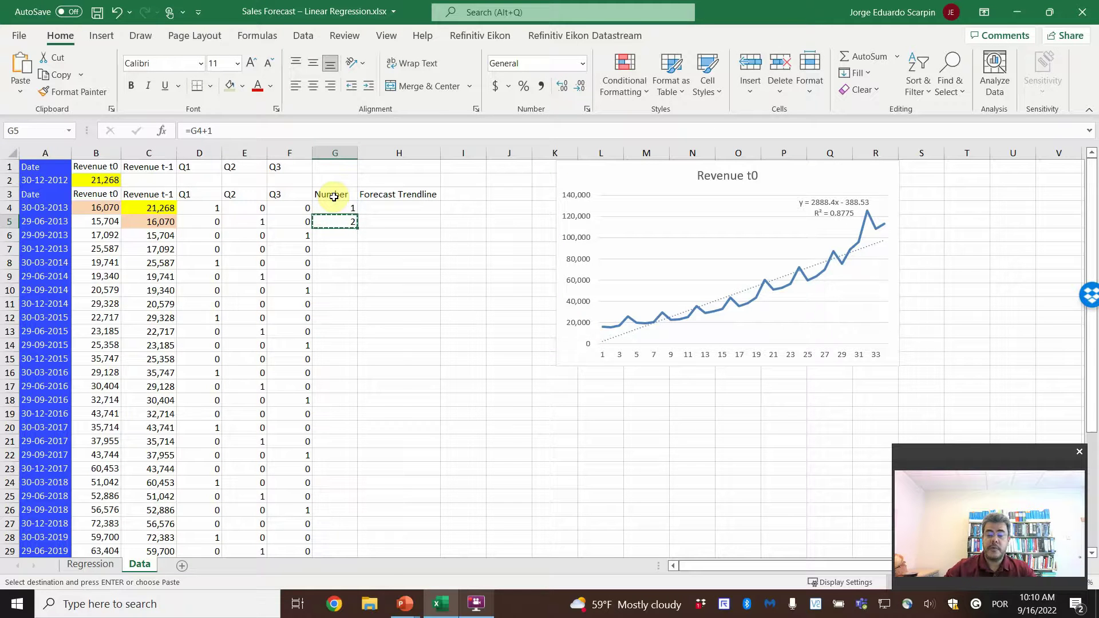
key(shift+Down)
key(shift+Down)
key(shift+Down)
key(shift+Down)
key(shift+Down)
key(shift+Down)
key(shift+Down)
key(shift+Down)
key(shift+Down)
key(shift+Down)
key(shift+Down)
key(shift+Down)
key(shift+Down)
key(shift+Down)
key(shift+Down)
key(shift+Down)
key(shift+Down)
key(shift+Down)
key(shift+Down)
key(shift+Down)
key(shift+Down)
key(shift+Down)
key(shift+Down)
key(shift+Down)
key(shift+Down)
key(shift+Down)
key(shift+Down)
key(shift+Down)
key(shift+Down)
key(shift+Down)
key(shift+Down)
key(shift+Down)
key(shift+Down)
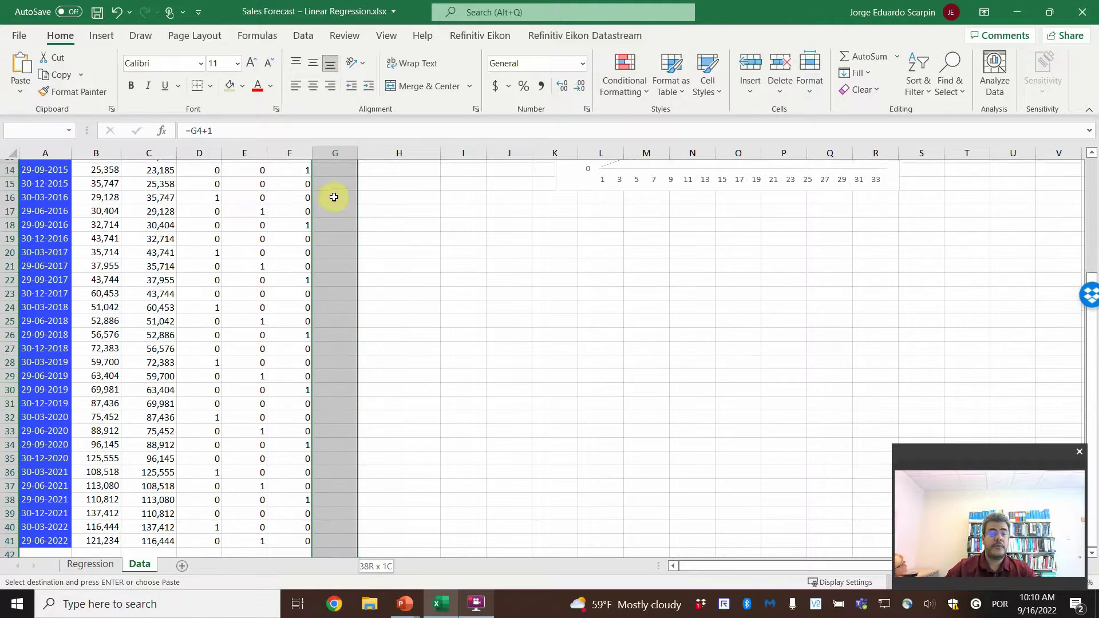
key(Return)
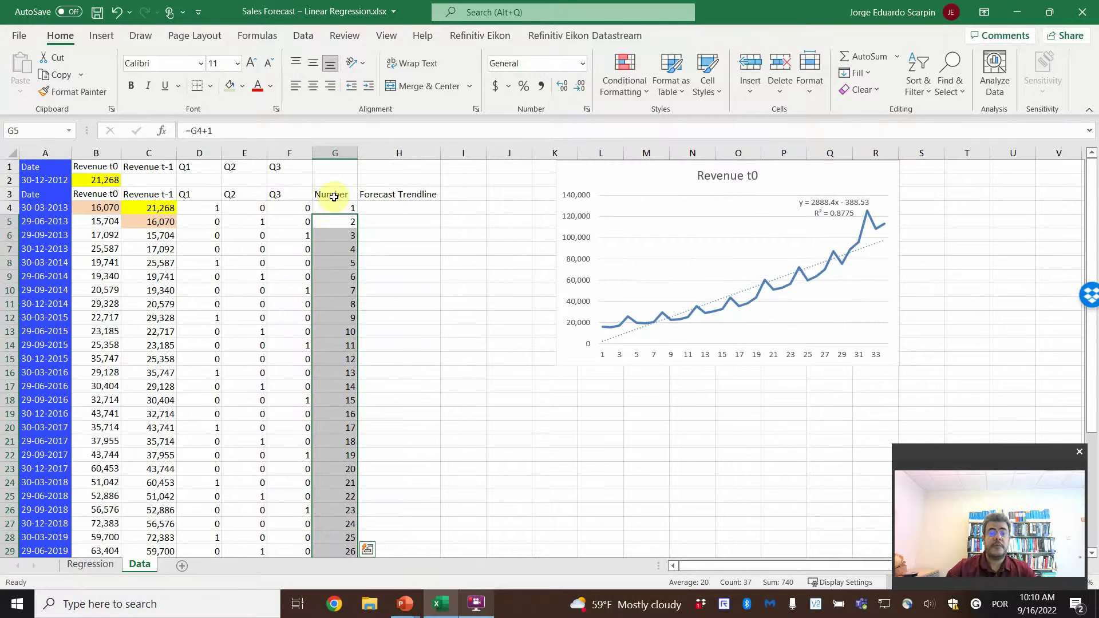
click(399, 207)
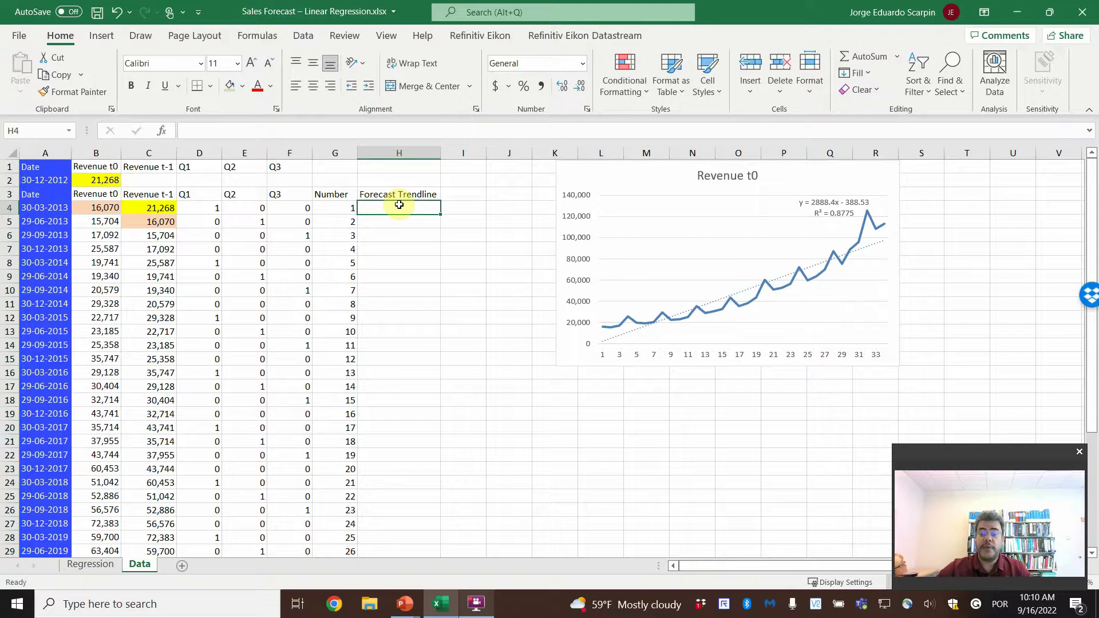
Step: Enter =2888.4*G4 in H4 and fill it down to H41
text(=2888.)
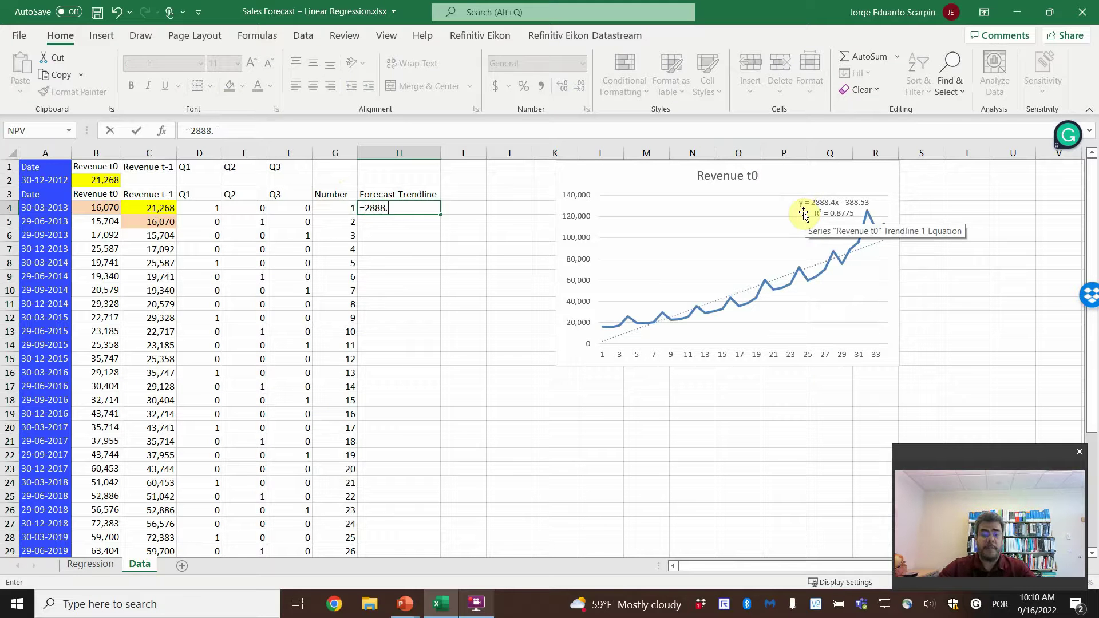
text(4x)
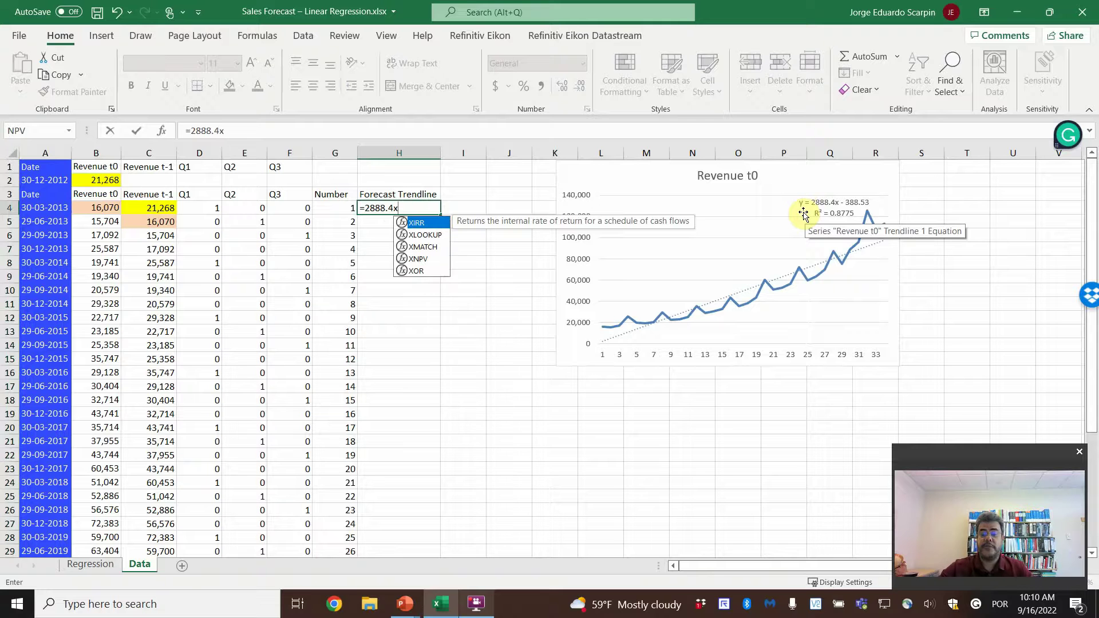
key(BackSpace)
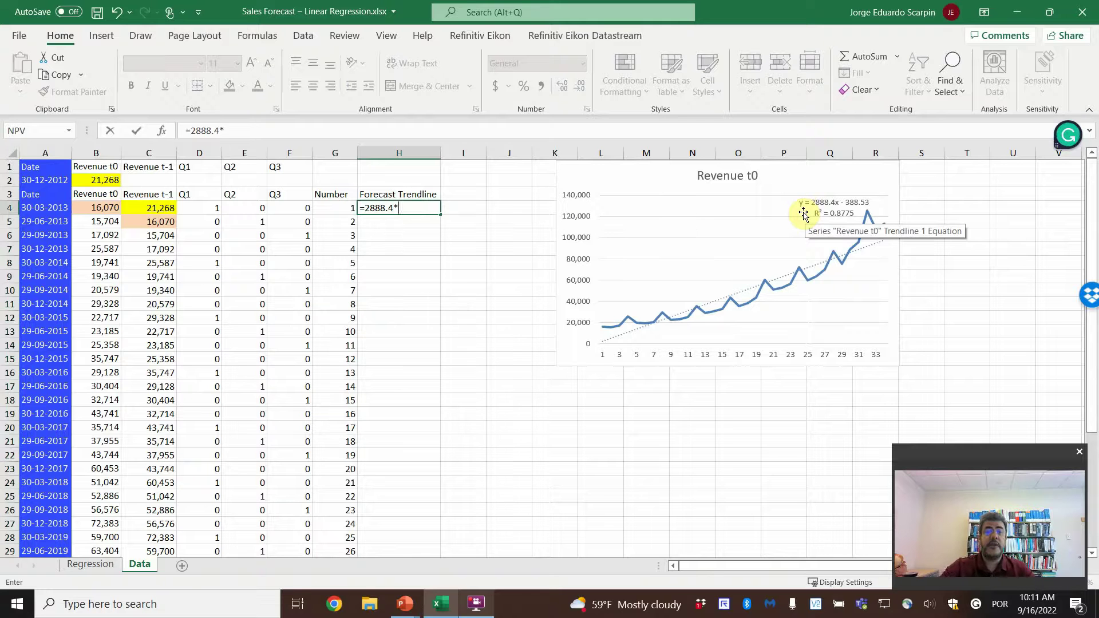
text(*)
key(Left)
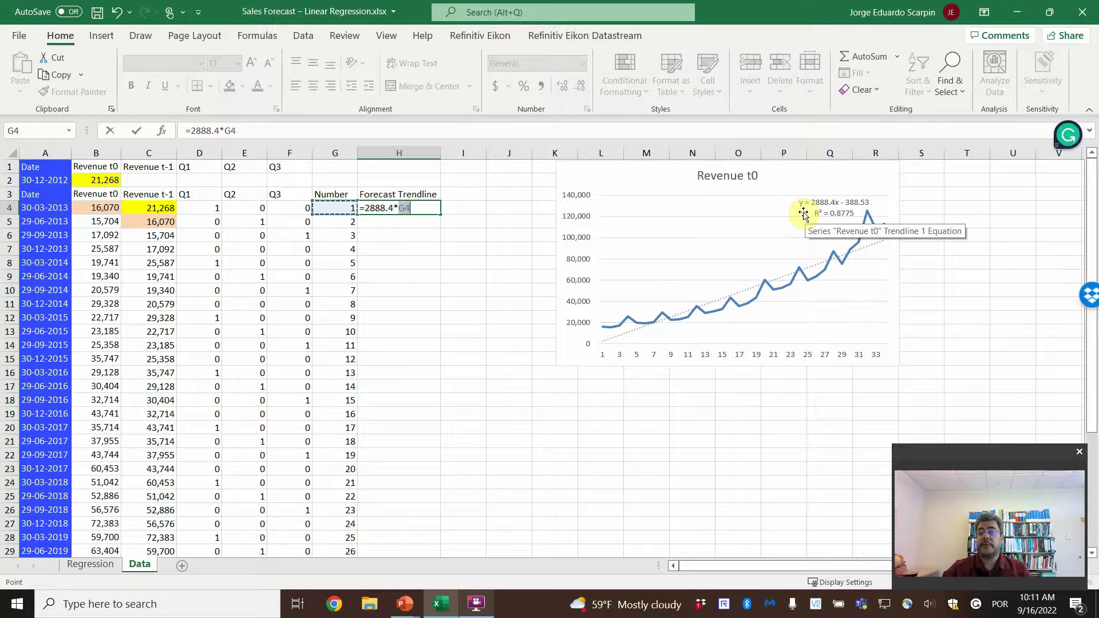
key(Return)
click(435, 215)
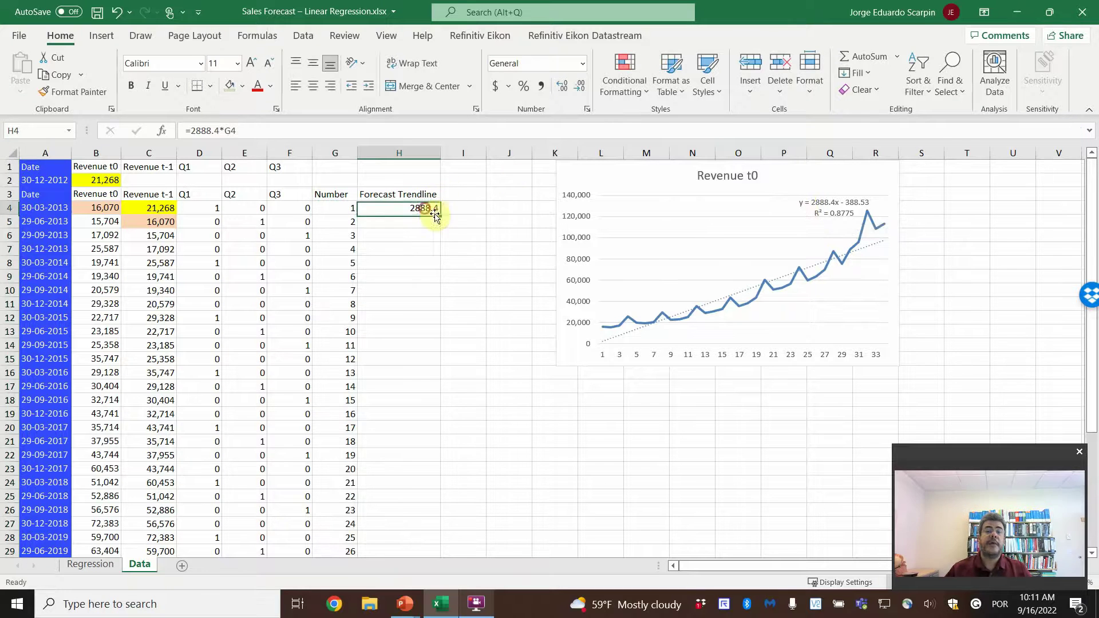
drag(435, 214, 450, 513)
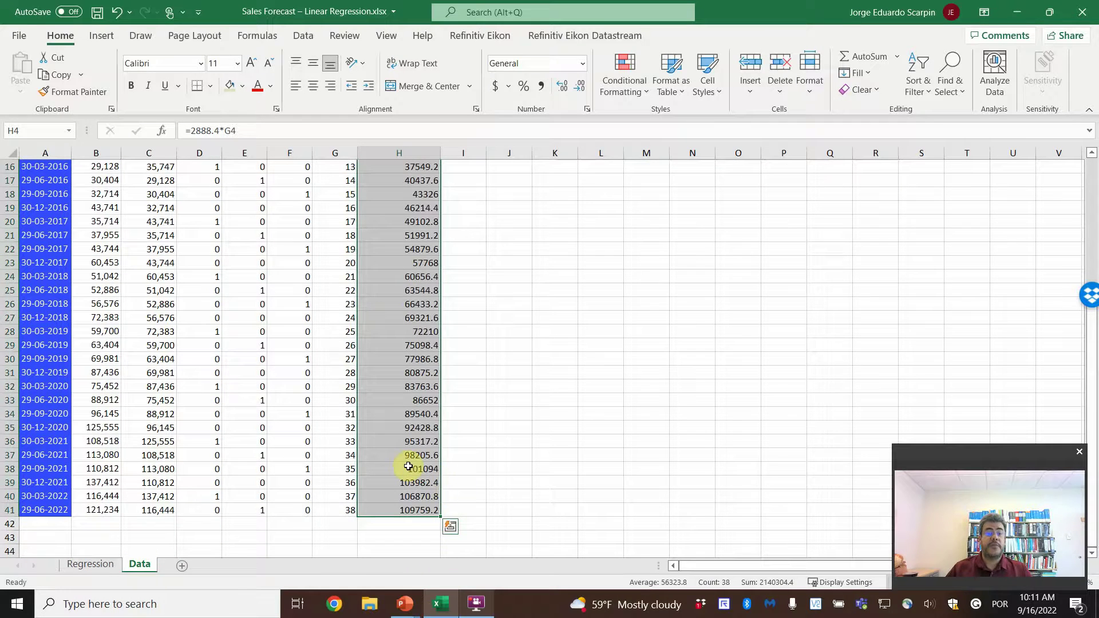
Step: Shade H38:H41 light green, then select A38:G41 and return to the top
drag(408, 467, 404, 510)
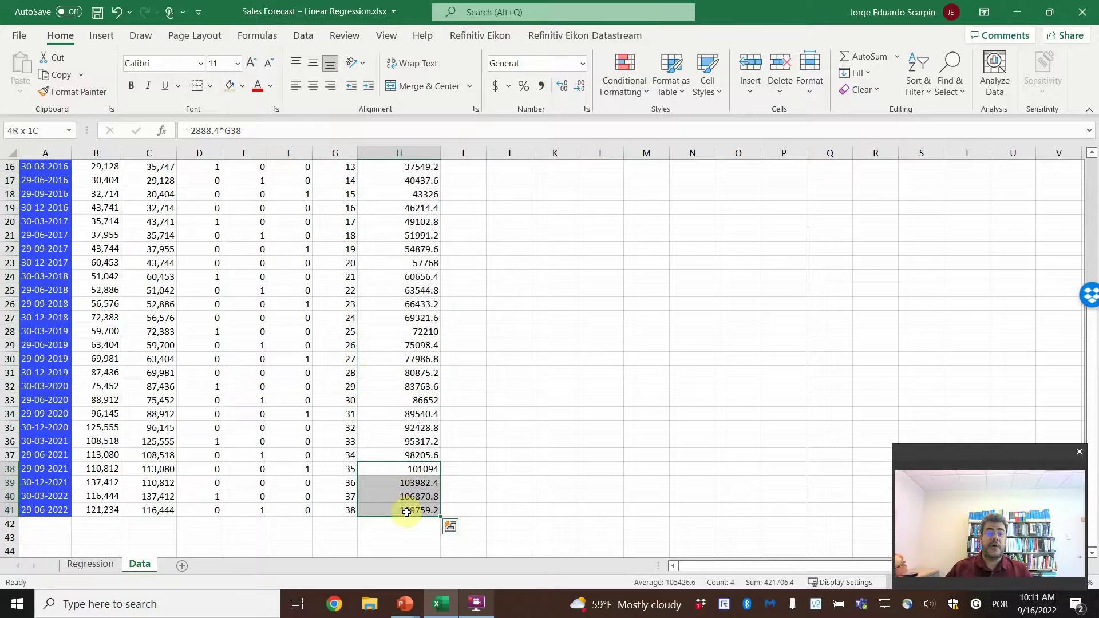
click(229, 87)
click(486, 408)
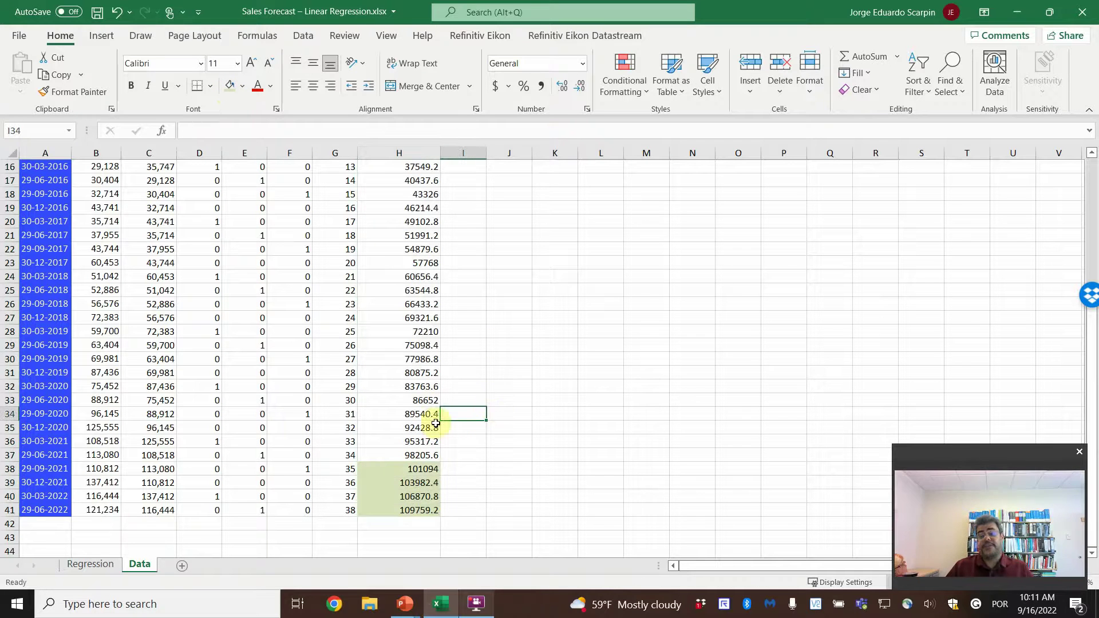
drag(66, 470, 326, 511)
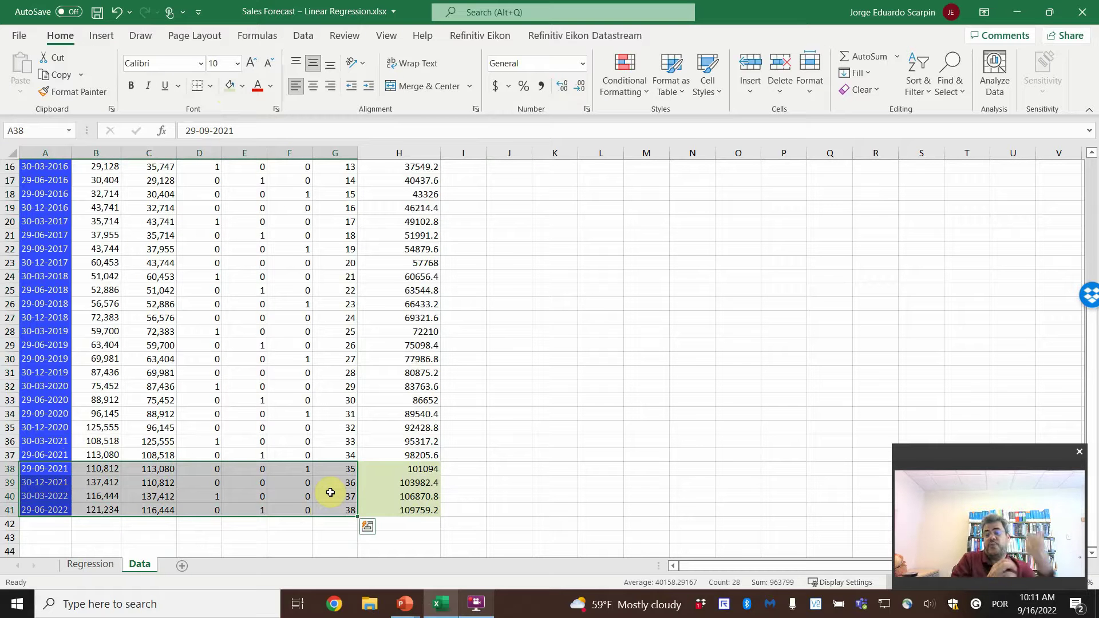
scroll(559, 338, up, 5)
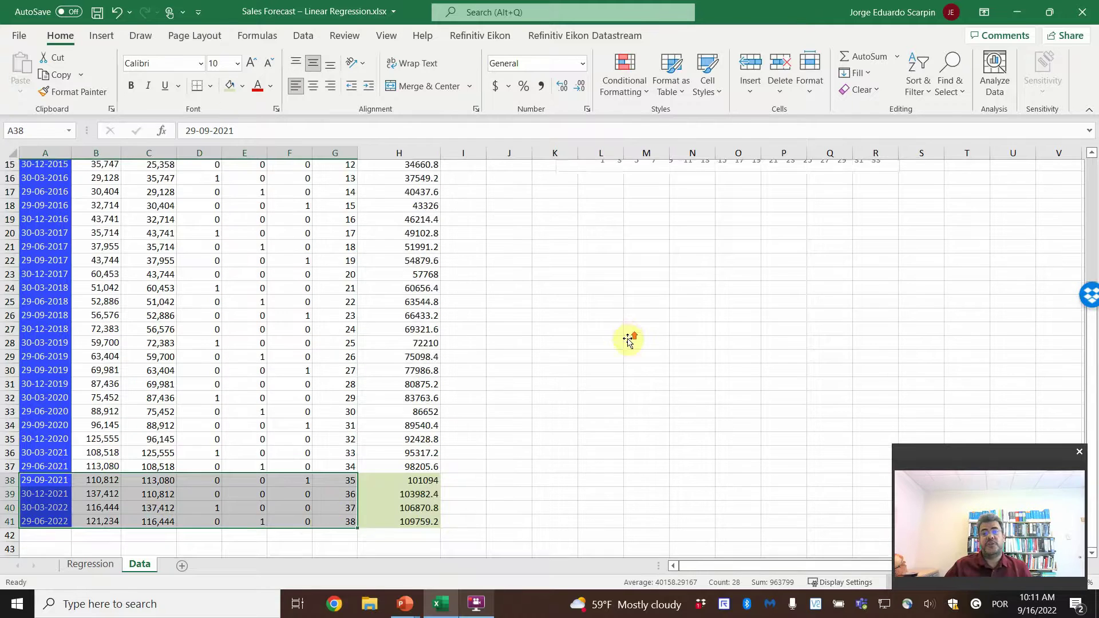
Step: Add a 'MAPE Trendline' heading in I3, widen column I, and move the Revenue t0 chart right
click(461, 195)
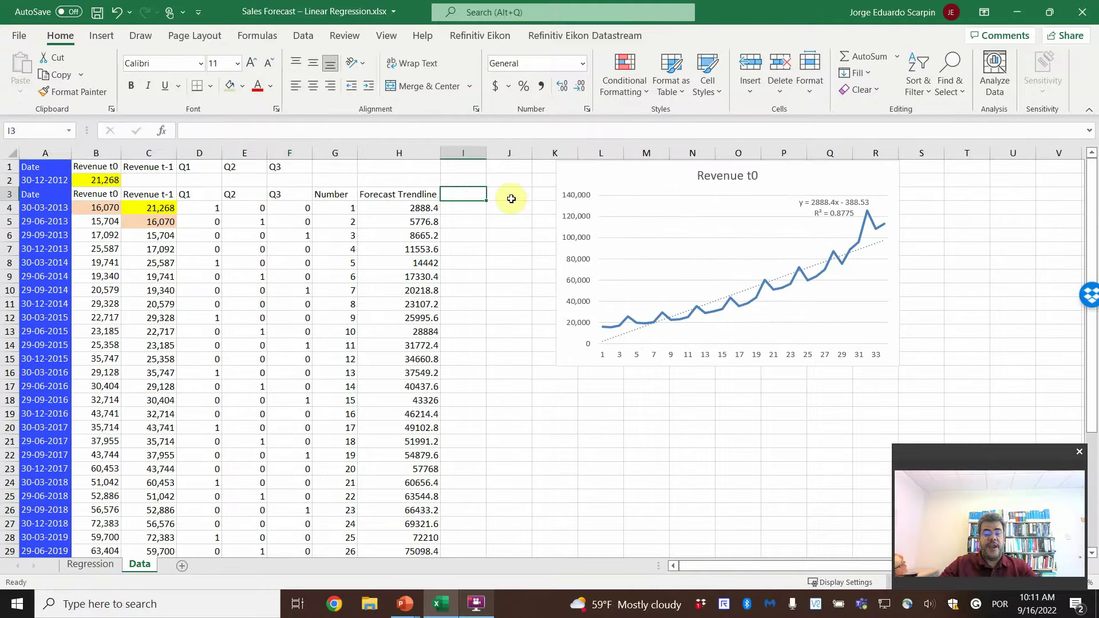
text(MAPE)
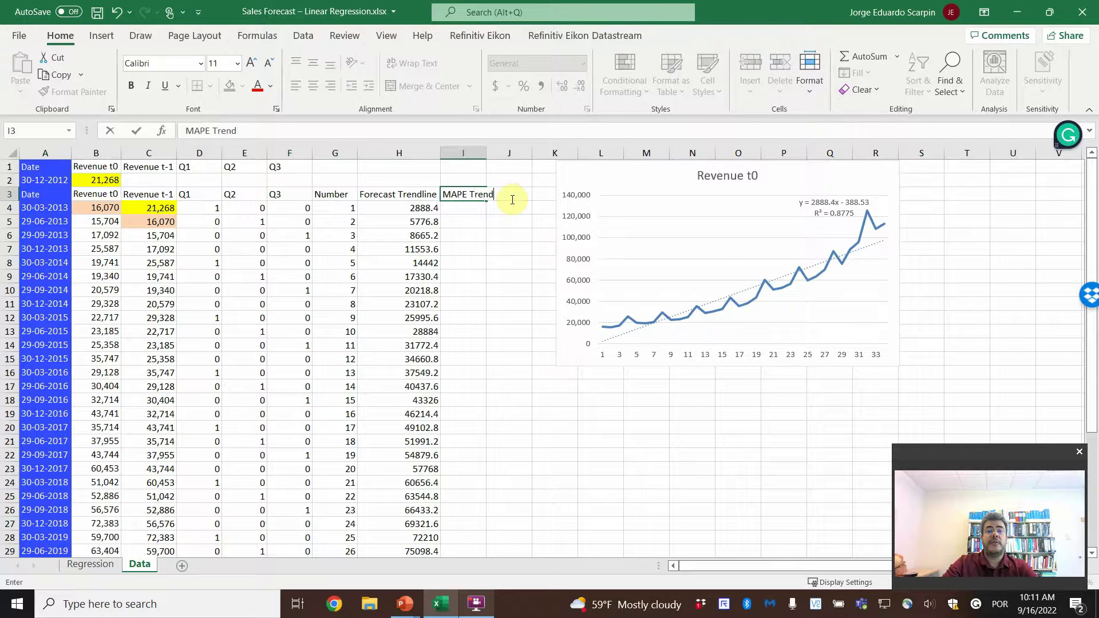
text(Trendline)
key(Return)
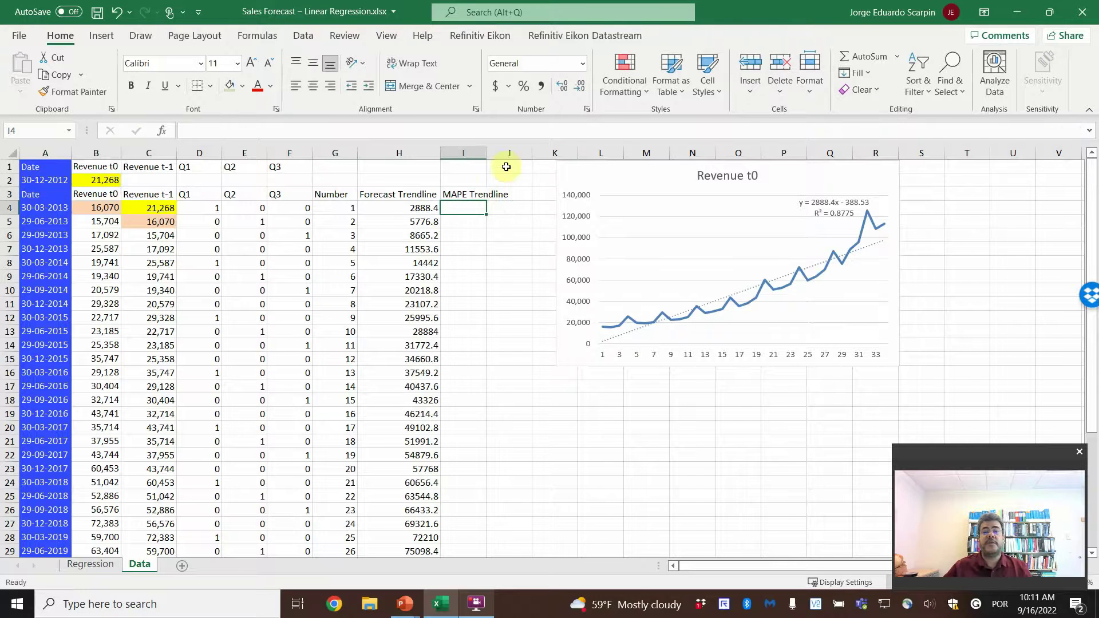
drag(491, 150, 512, 151)
drag(625, 176, 669, 177)
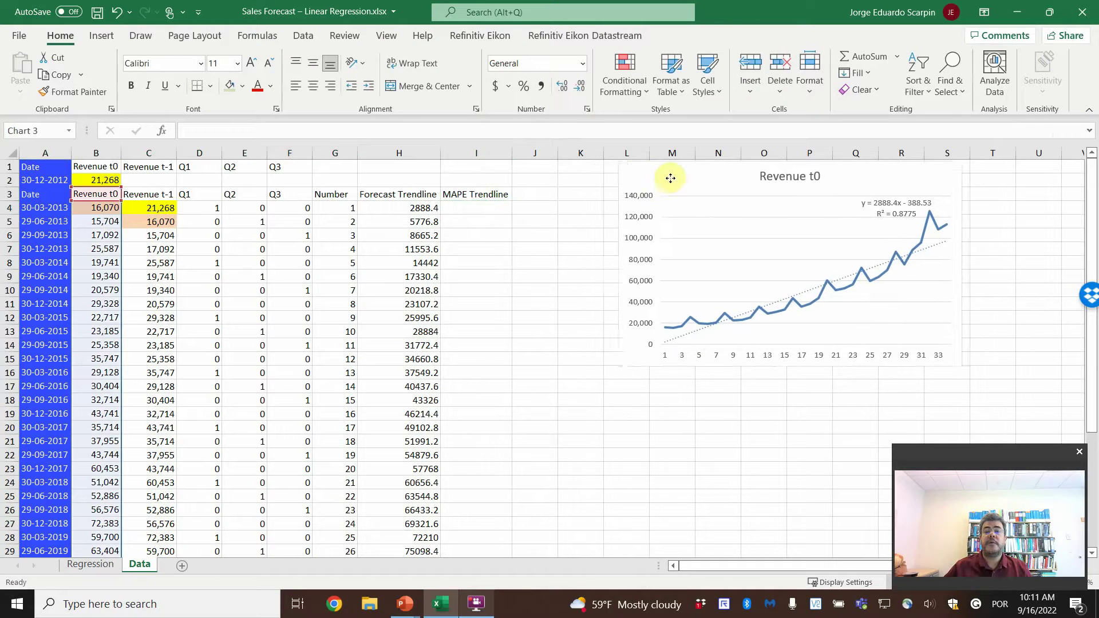
Step: Enter =ABS(H4-B4)/B4 in I4 formatted as a percentage
click(484, 207)
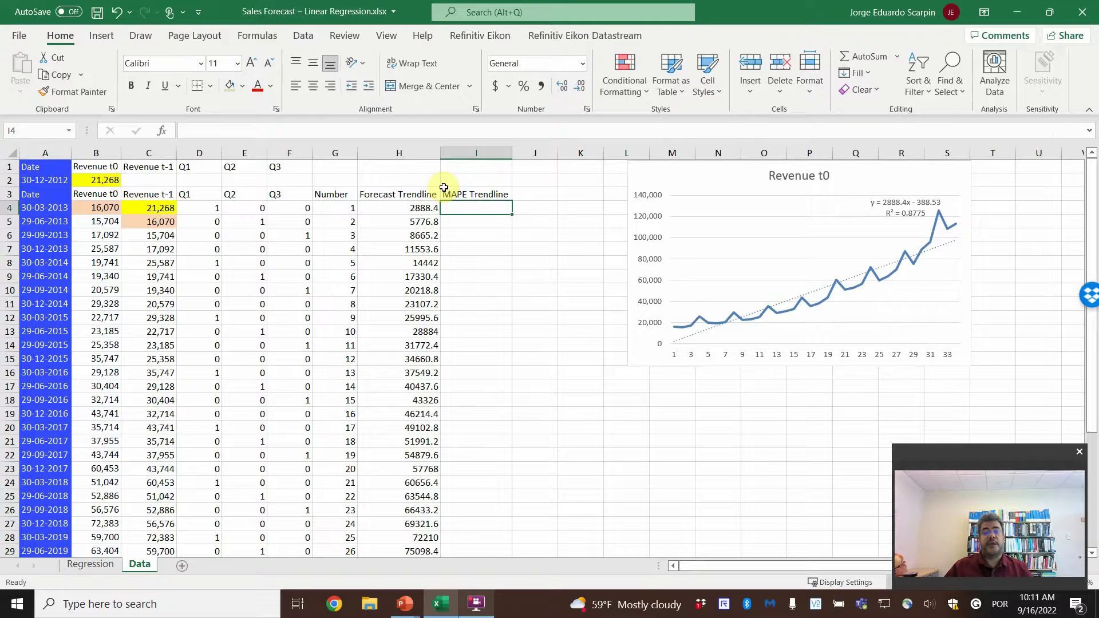
text(=abs()
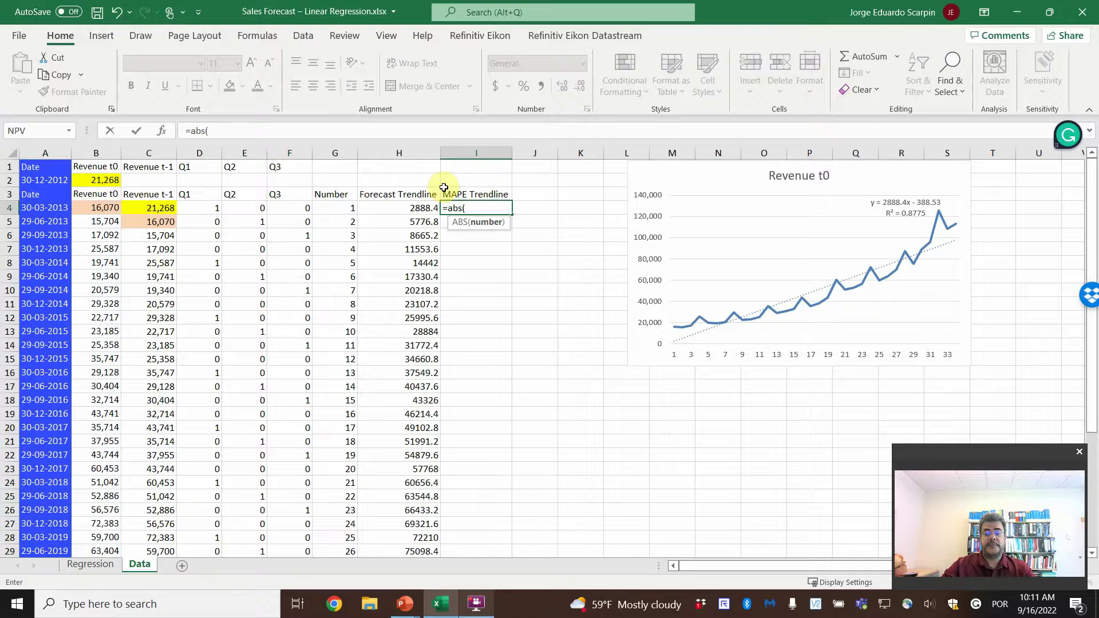
key(Left)
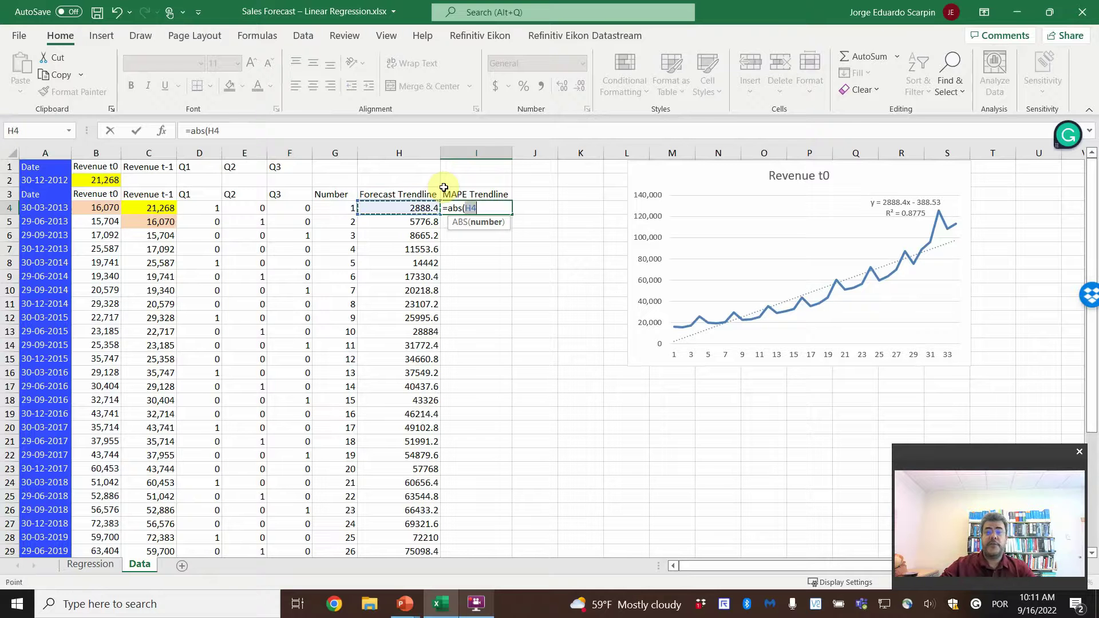
text(-)
key(Left)
key(Left)
key(Left)
key(Left)
key(Left)
key(Left)
key(Left)
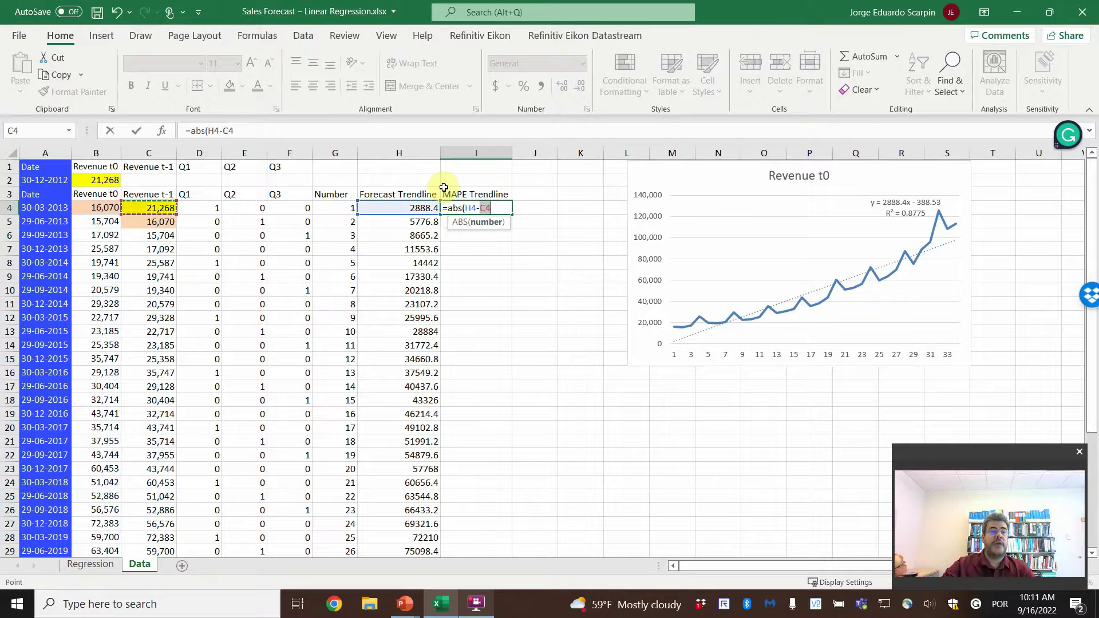
text())
key(Left)
key(Left)
key(Left)
key(Left)
key(Left)
key(Left)
key(Left)
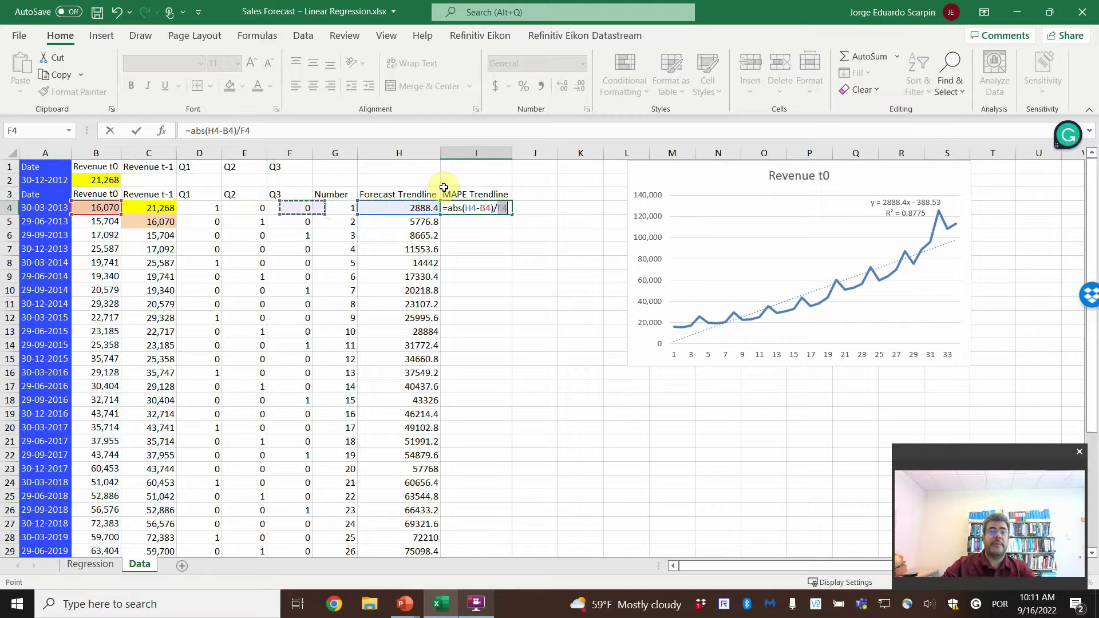
key(Return)
key(Up)
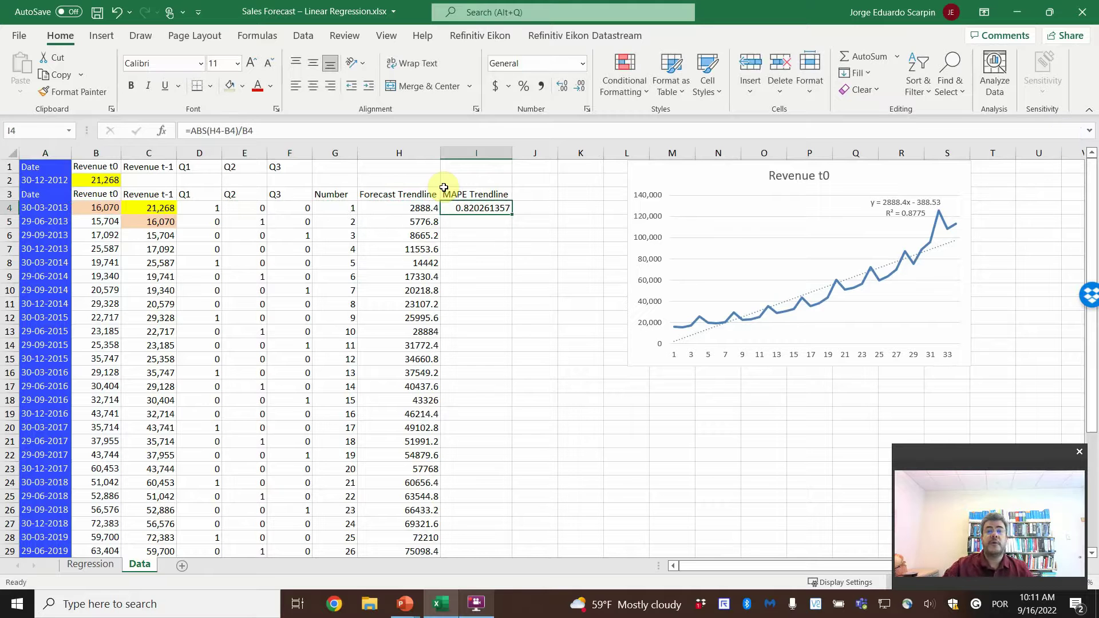
click(535, 89)
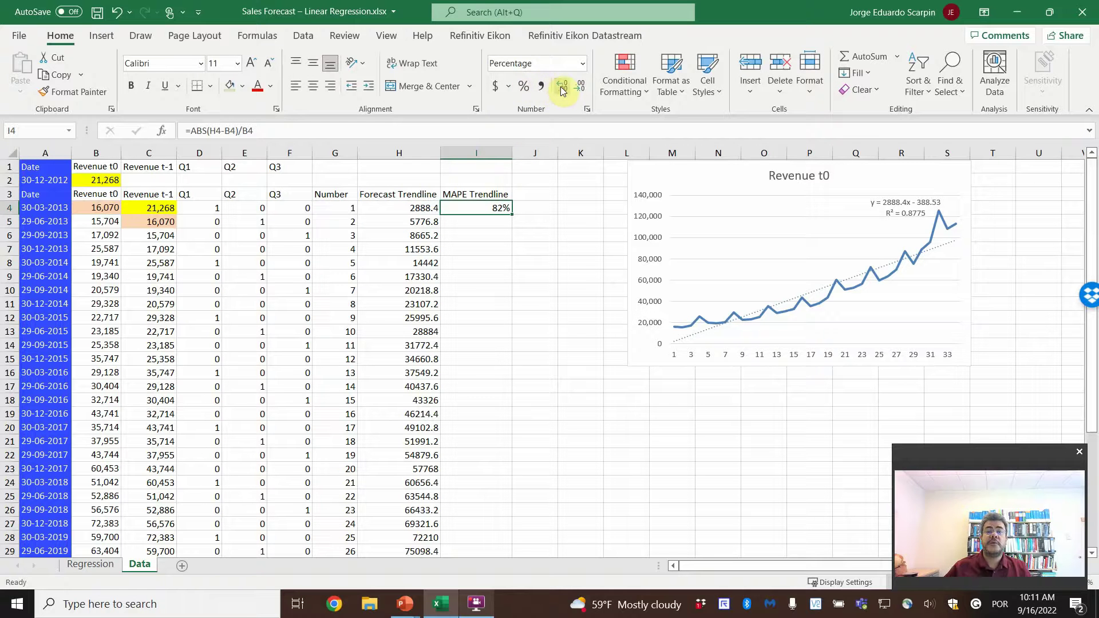
Step: Copy the I4 formula down column I and shade I38:I41 light green
key(ctrl+c)
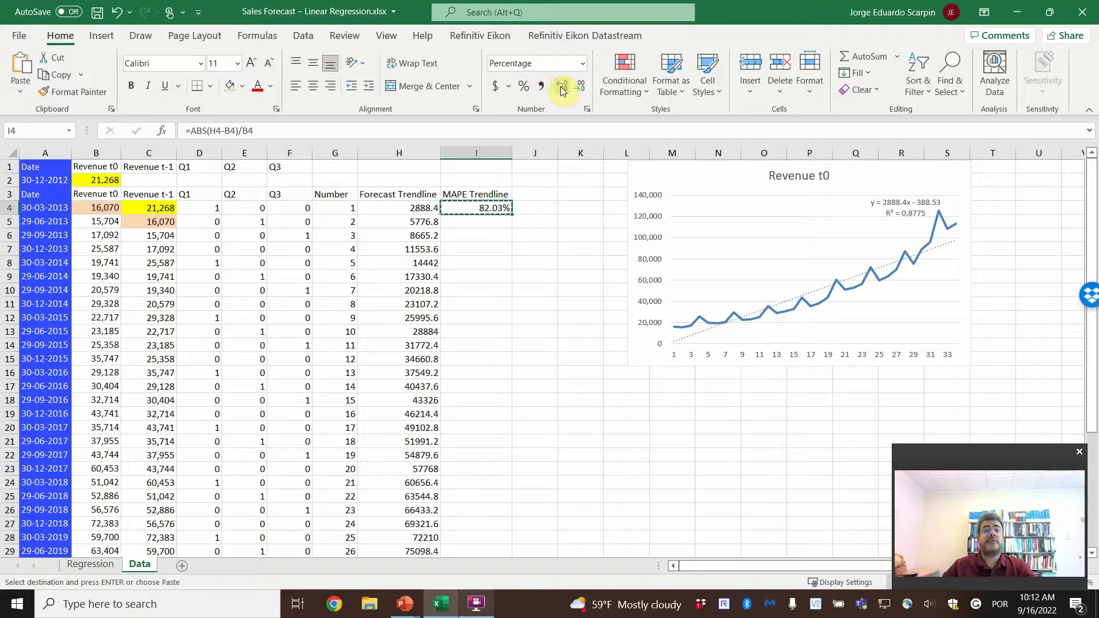
key(shift+Down)
key(shift+Down)
key(shift+Down)
key(shift+Down)
key(shift+Down)
key(shift+Down)
key(shift+Down)
key(shift+Down)
key(shift+Down)
key(shift+Down)
key(shift+Down)
key(shift+Down)
key(shift+Down)
key(shift+Down)
key(shift+Down)
key(shift+Down)
key(shift+Down)
key(shift+Down)
key(shift+Down)
key(shift+Down)
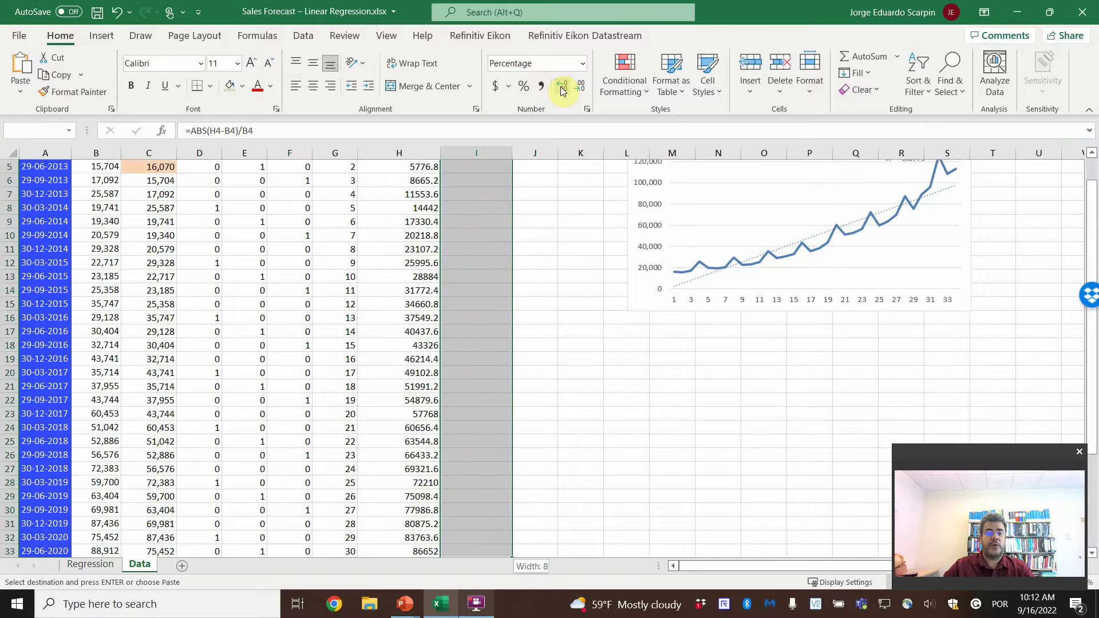
key(Return)
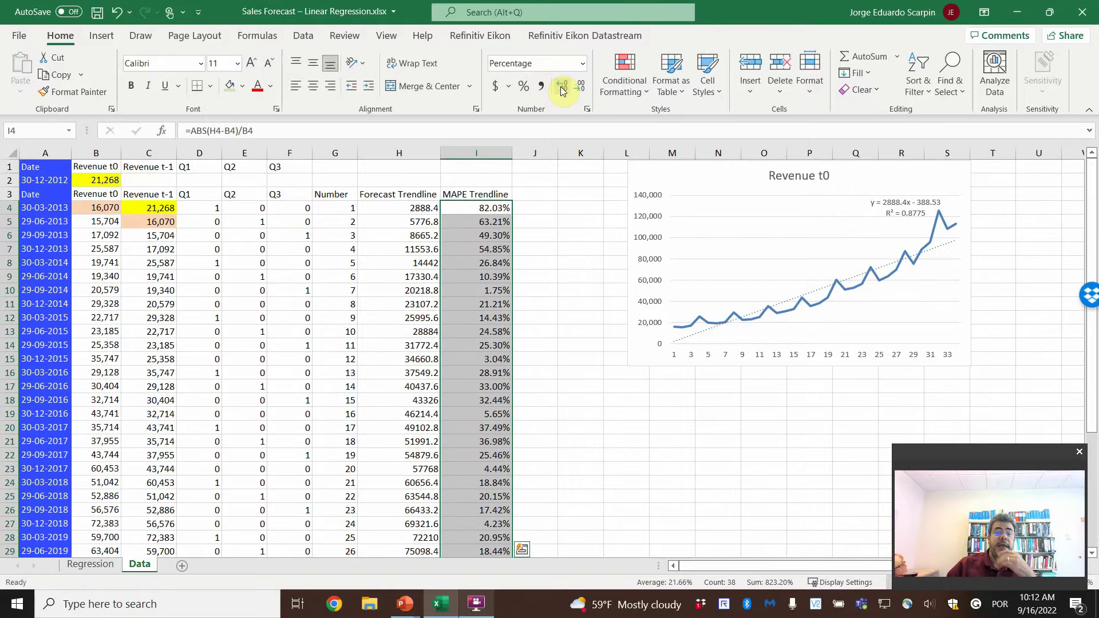
scroll(498, 292, down, 6)
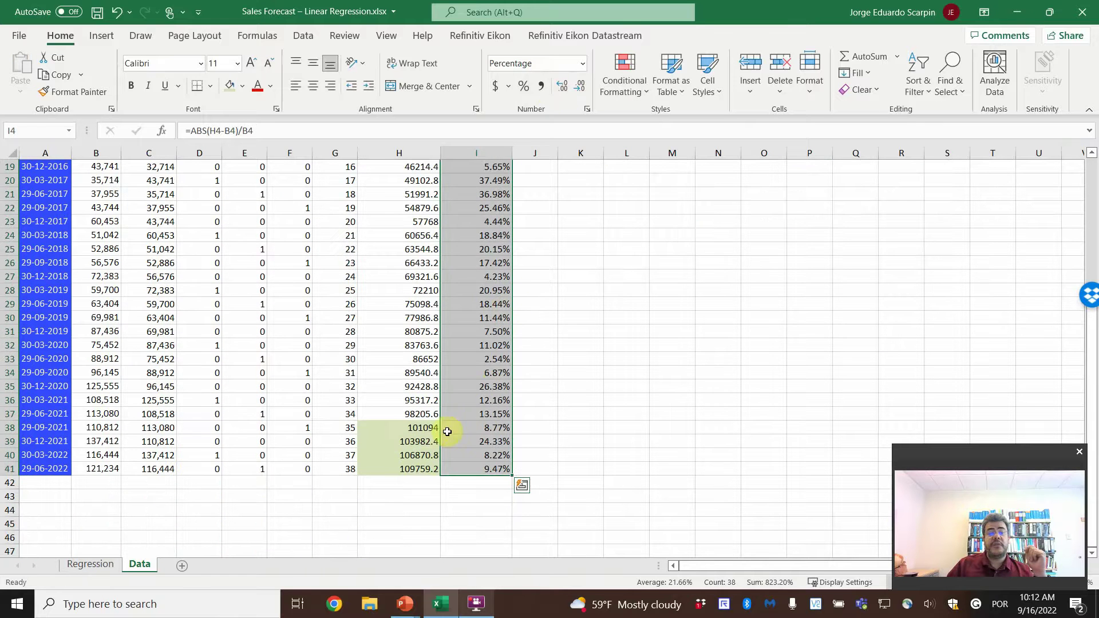
drag(466, 429, 479, 466)
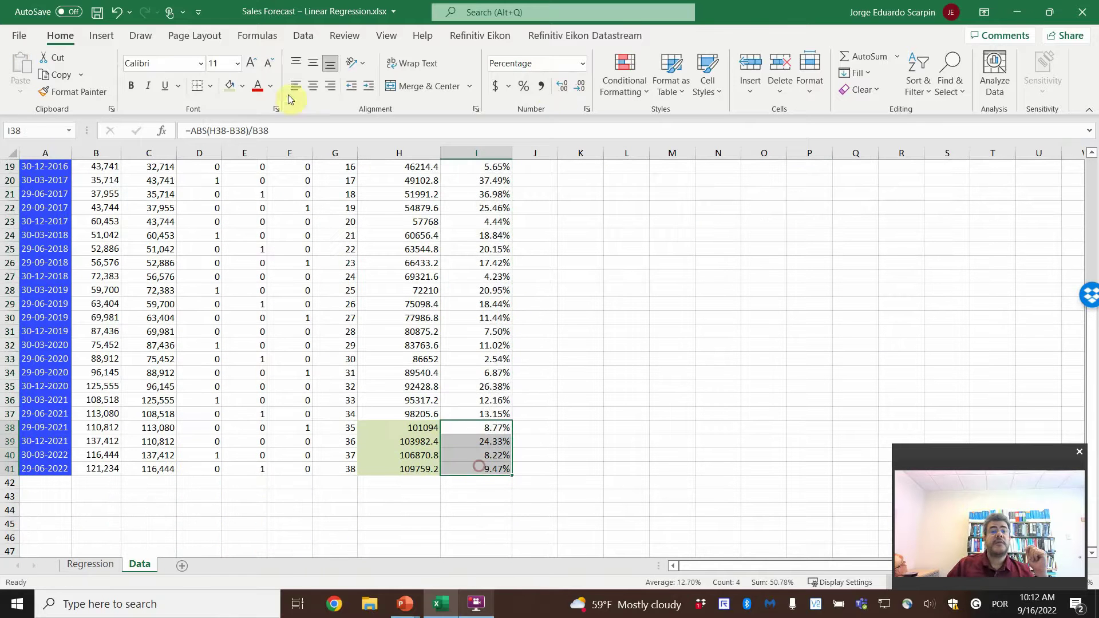
click(229, 87)
drag(490, 414, 480, 206)
scroll(491, 307, down, 6)
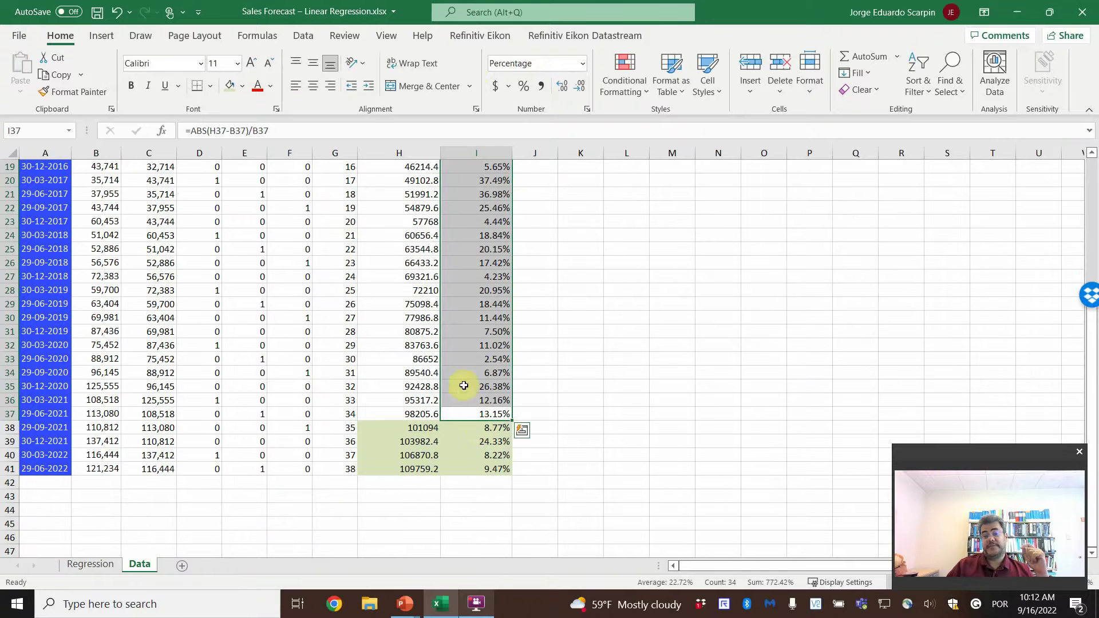
Step: Label H42 'MAPE (Training)' and H43 'MAPE (Testing)', shading the testing result cell light green
click(401, 487)
text(MAPE)
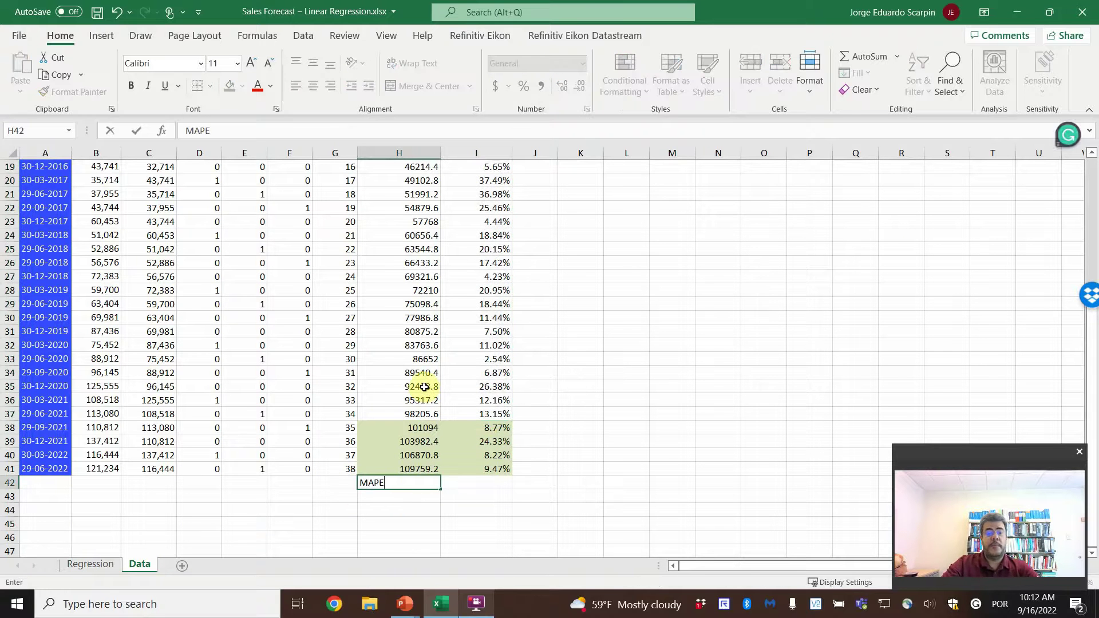
text(A)
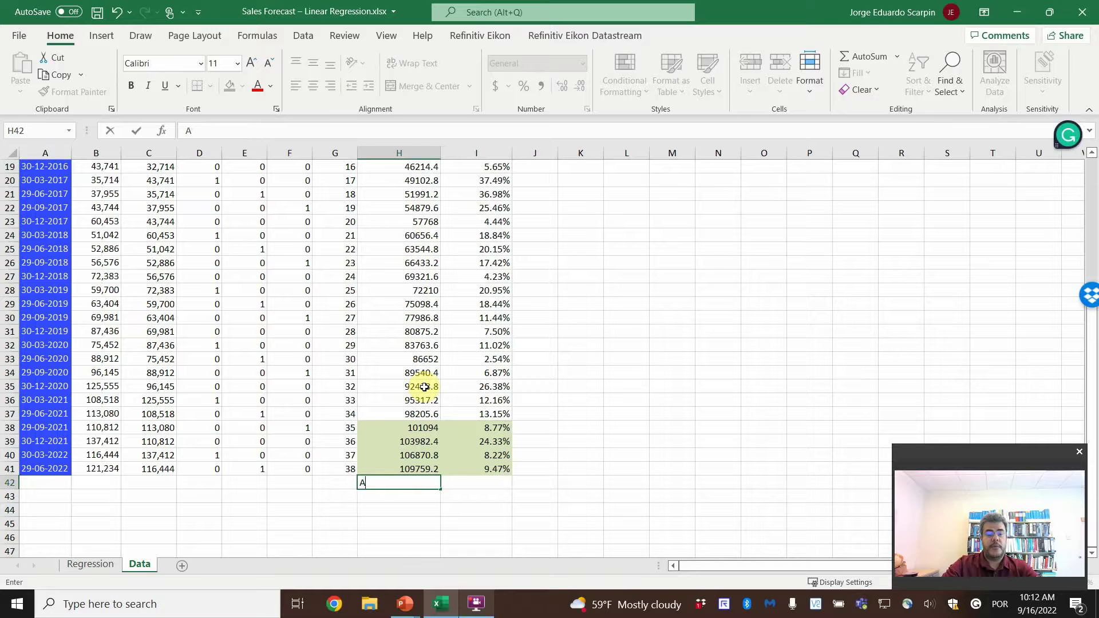
text(verage MAPE)
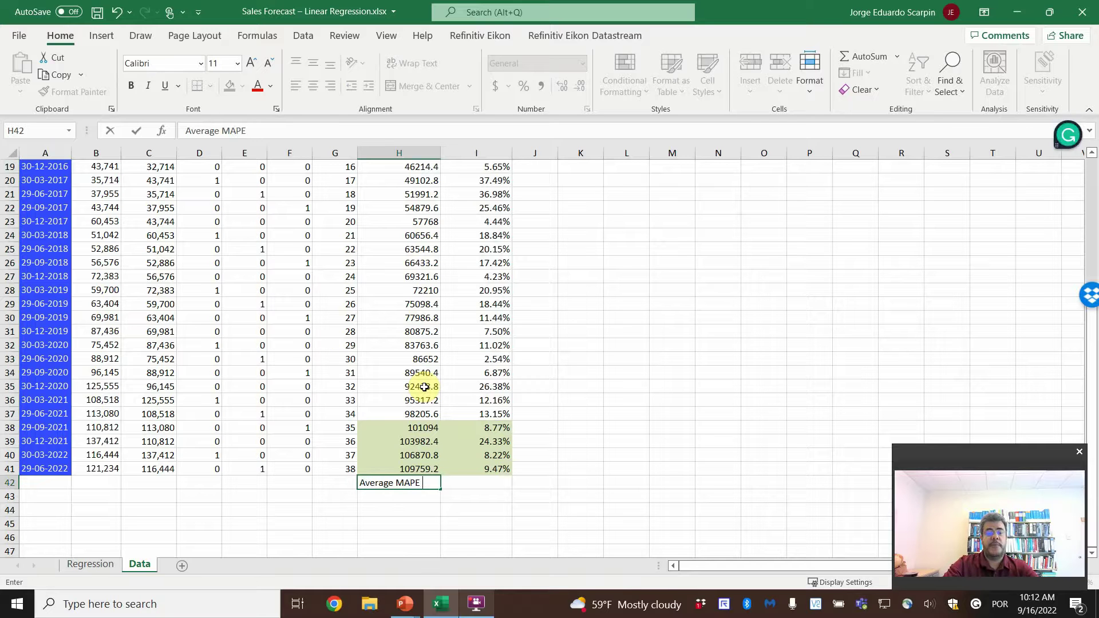
text( (trai)
key(BackSpace)
key(BackSpace)
key(BackSpace)
key(BackSpace)
key(BackSpace)
key(BackSpace)
key(BackSpace)
key(BackSpace)
key(BackSpace)
key(BackSpace)
key(BackSpace)
key(BackSpace)
key(BackSpace)
key(BackSpace)
key(BackSpace)
key(BackSpace)
key(BackSpace)
key(BackSpace)
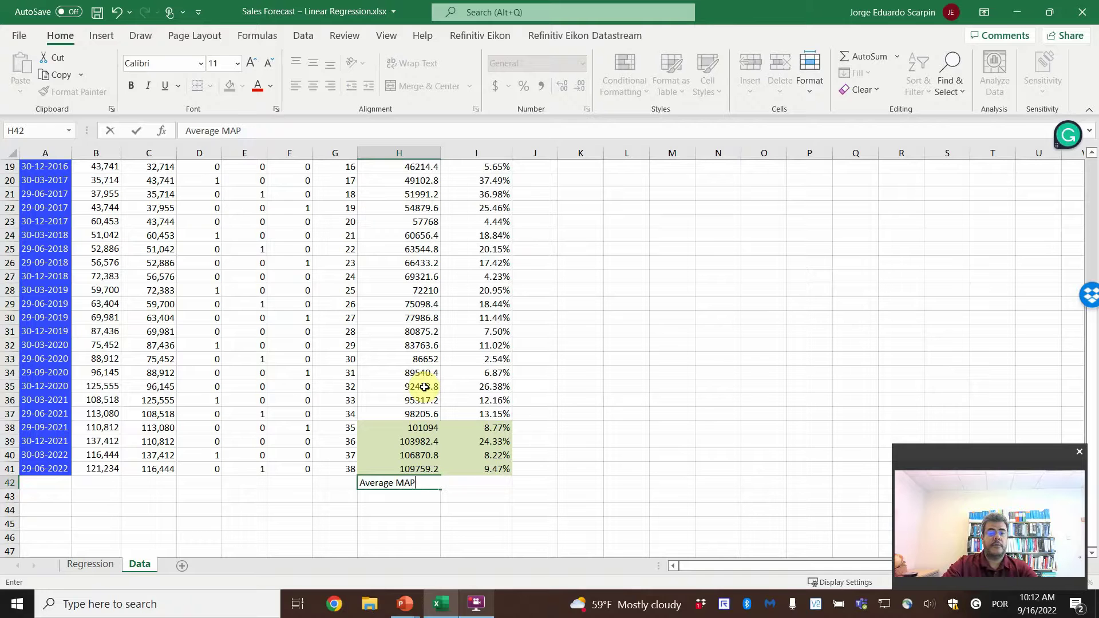
text(MAE)
key(BackSpace)
text(PE )
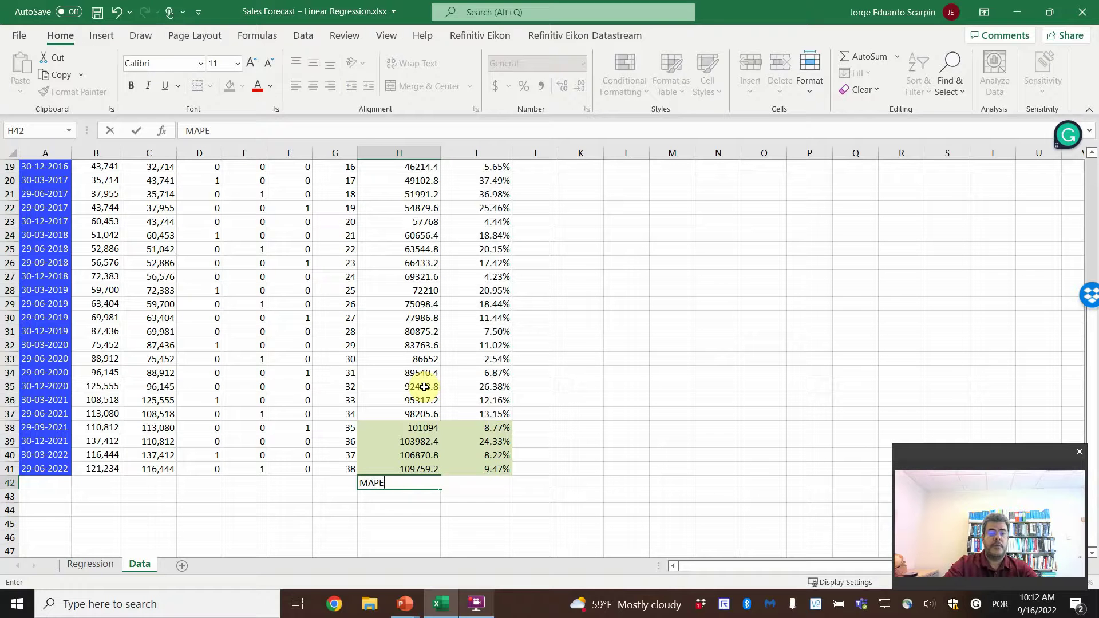
text((Training)
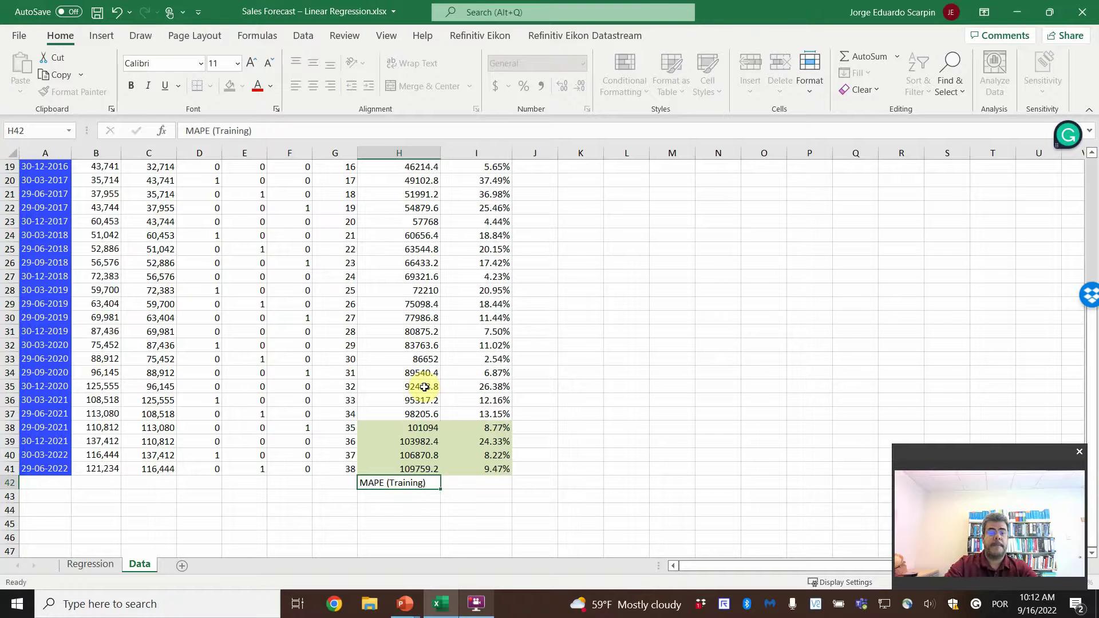
key(Down)
key(ctrl+apostrophe)
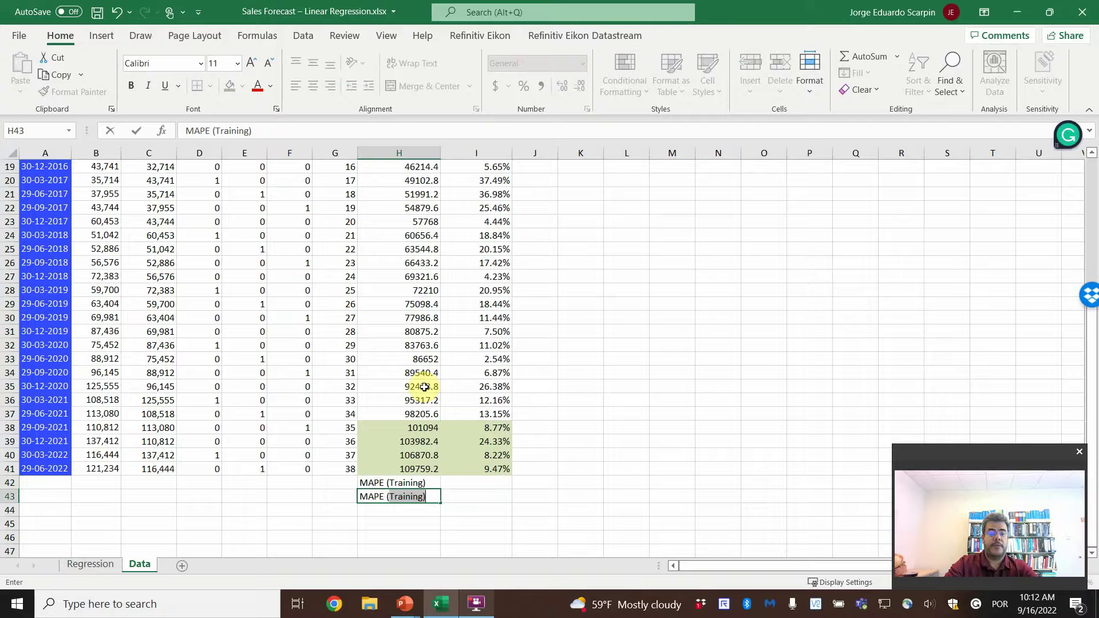
text(Test)
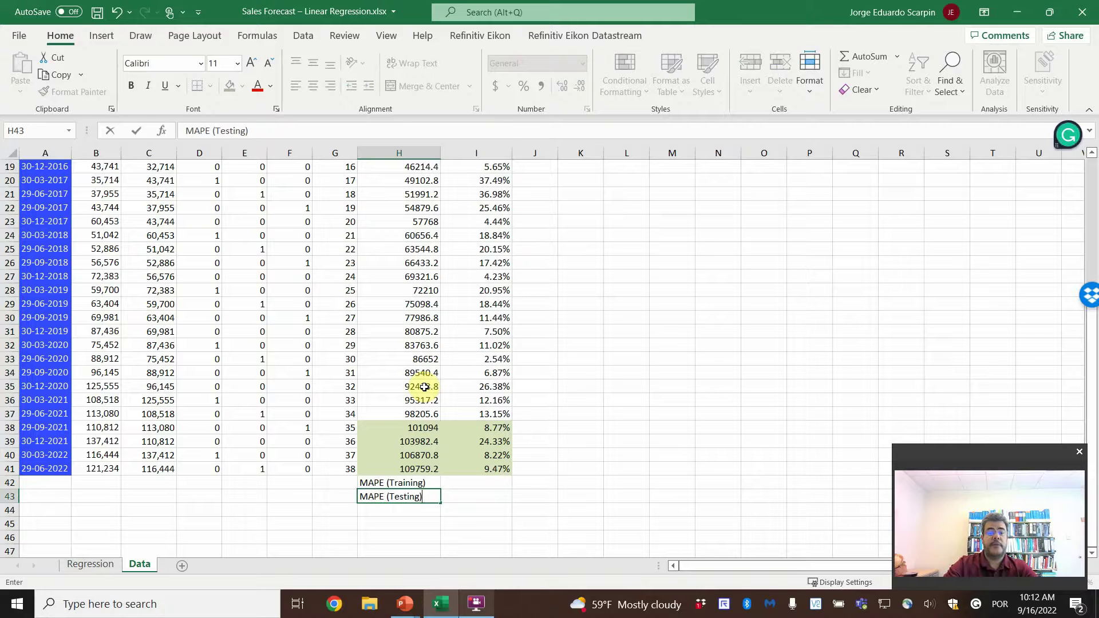
key(Tab)
click(229, 86)
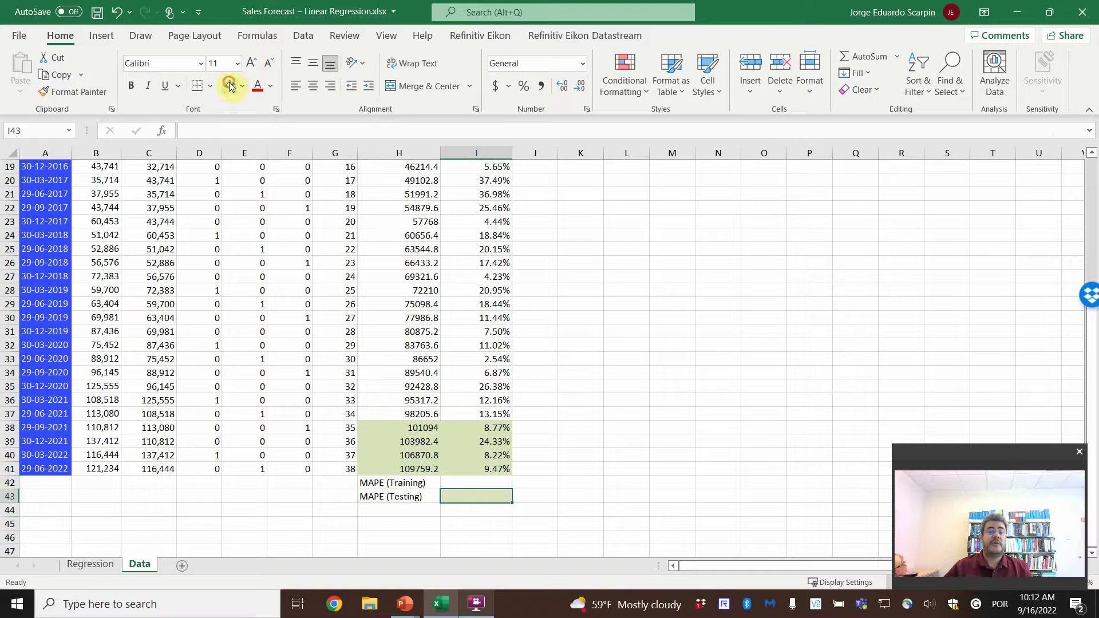
Step: Enter =AVERAGE(I4:I37) in I42 and =AVERAGE(I38:I41) in I43
click(497, 482)
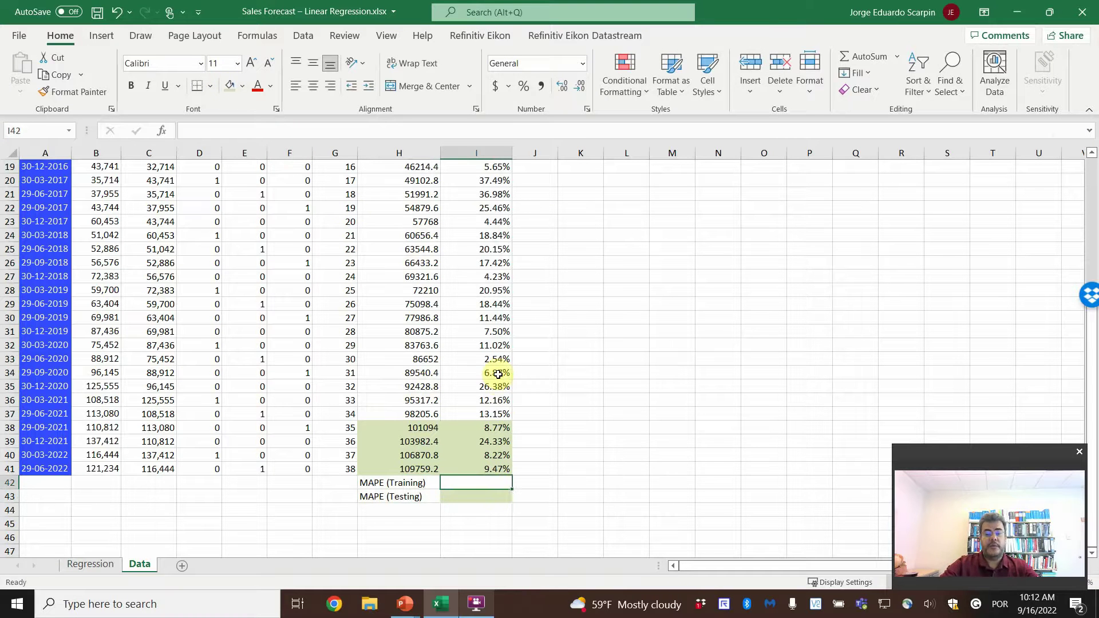
text(=average)
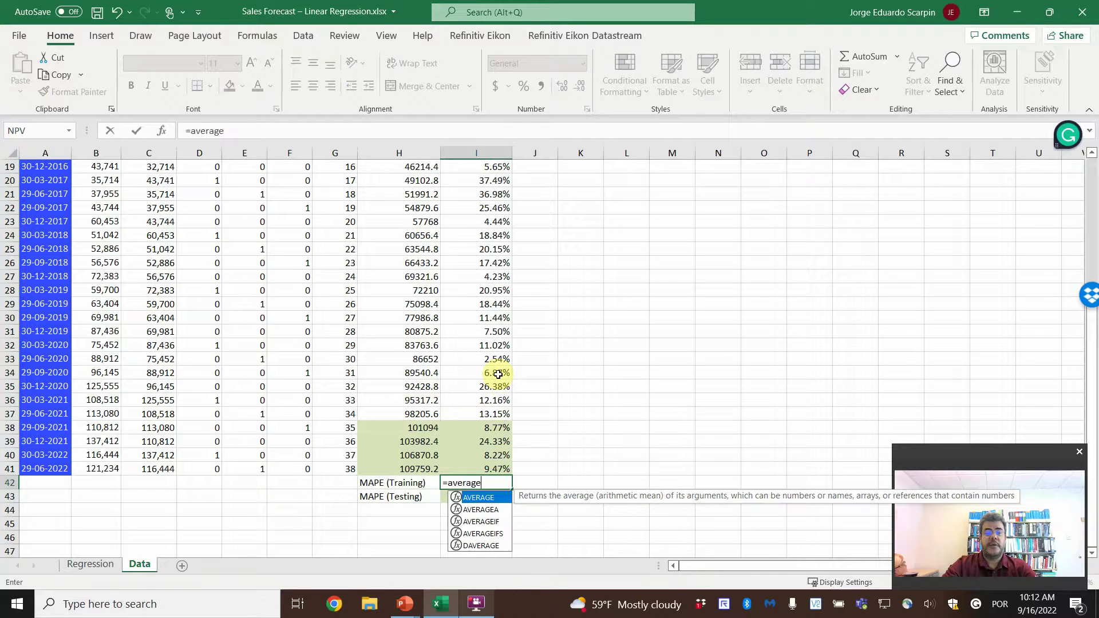
text(()
key(Up)
key(Up)
key(Up)
key(Up)
key(Up)
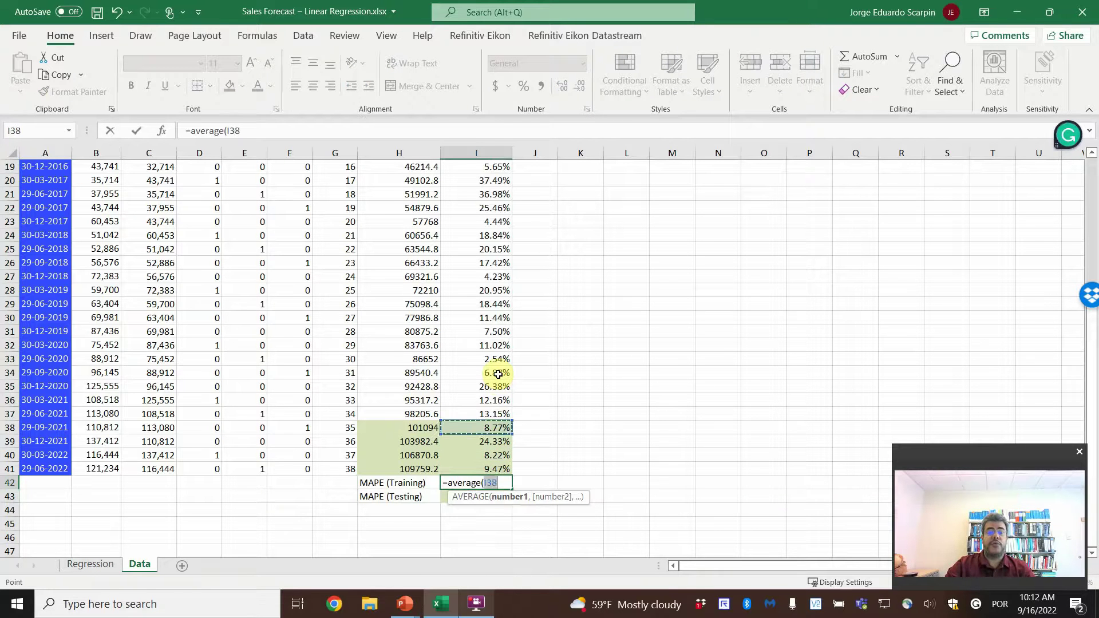
key(shift+Up)
key(shift+Up)
key(shift+Up)
key(shift+Up)
key(shift+Up)
key(shift+Up)
key(shift+Up)
key(shift+Up)
key(shift+Up)
key(shift+Up)
key(shift+Up)
key(shift+Up)
key(shift+Up)
key(shift+Up)
key(shift+Up)
key(shift+Up)
key(shift+Up)
key(shift+Up)
key(shift+Up)
key(shift+Up)
key(shift+Up)
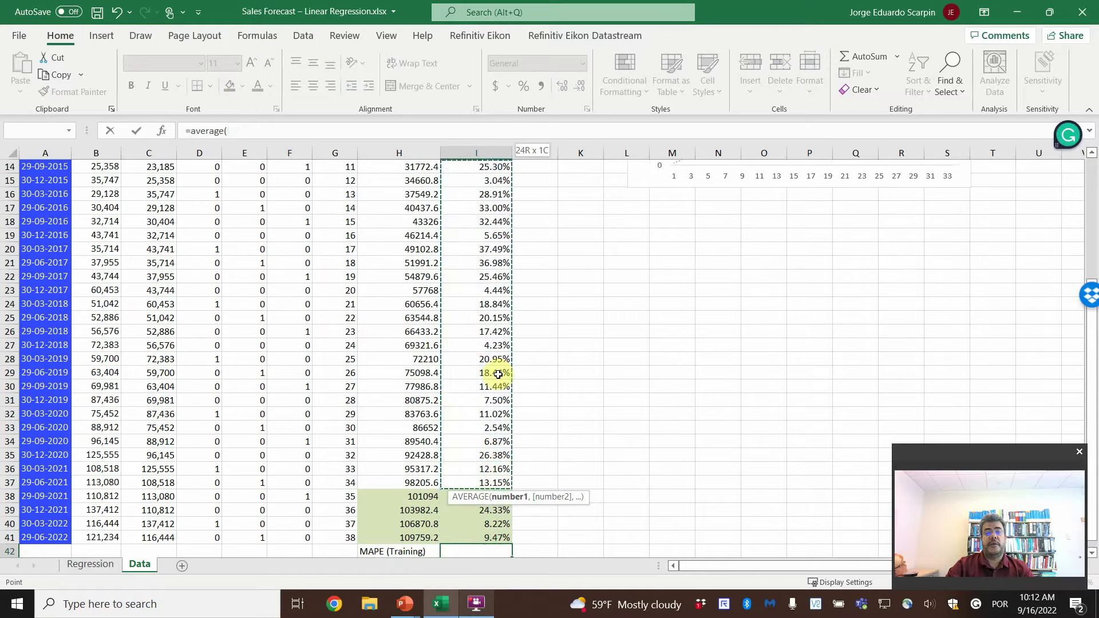
key(shift+Up)
key(shift+Up)
key(shift+Down)
key(shift+Down)
key(shift+Down)
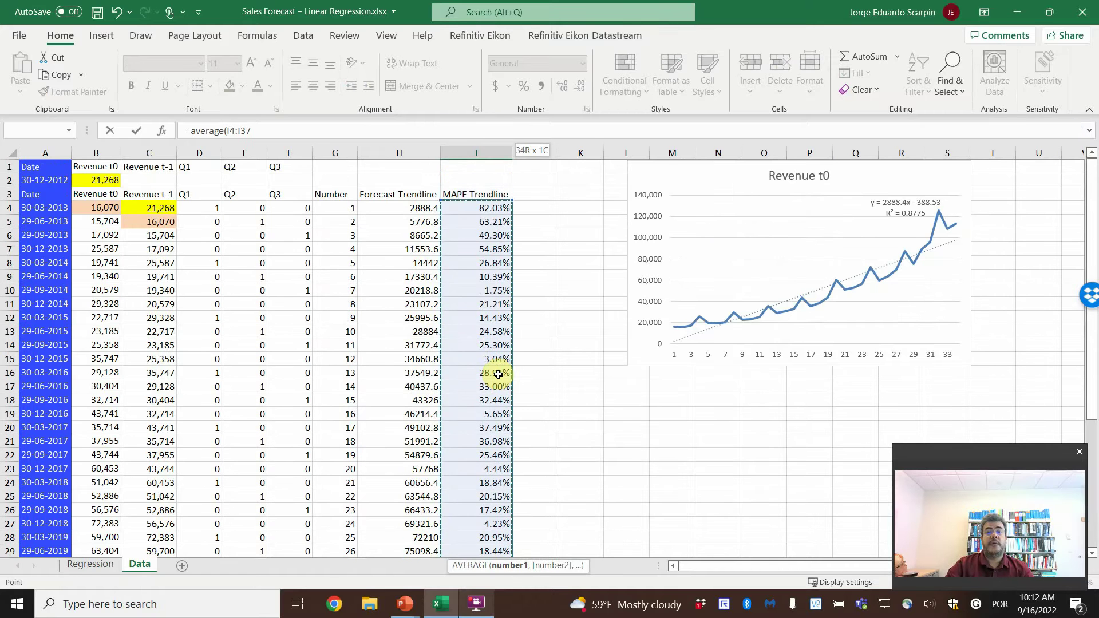
key(Return)
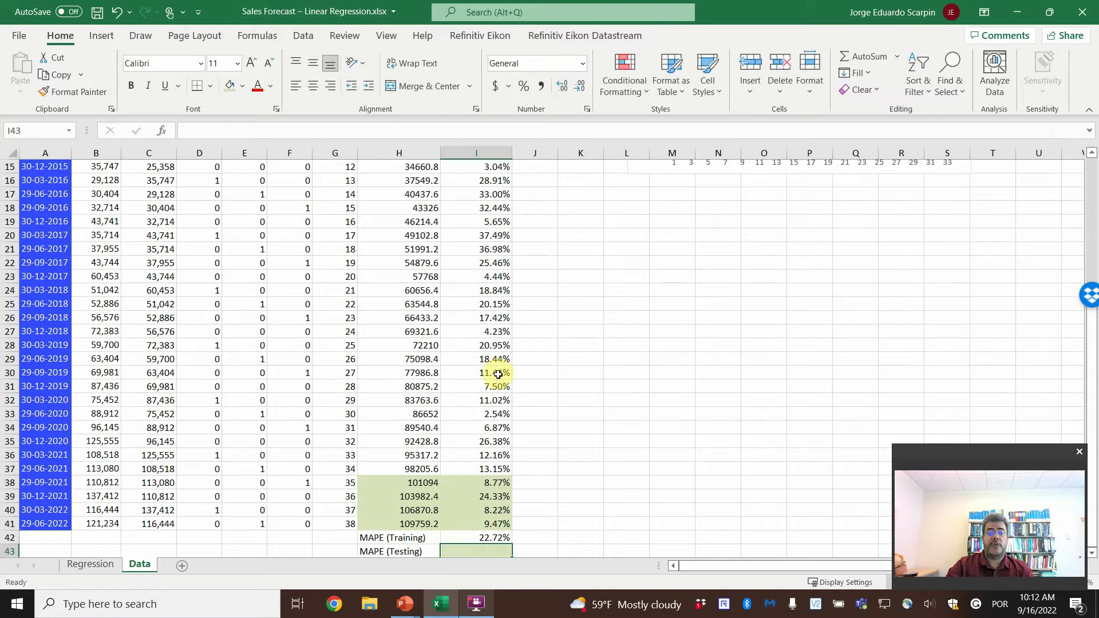
text(=avera)
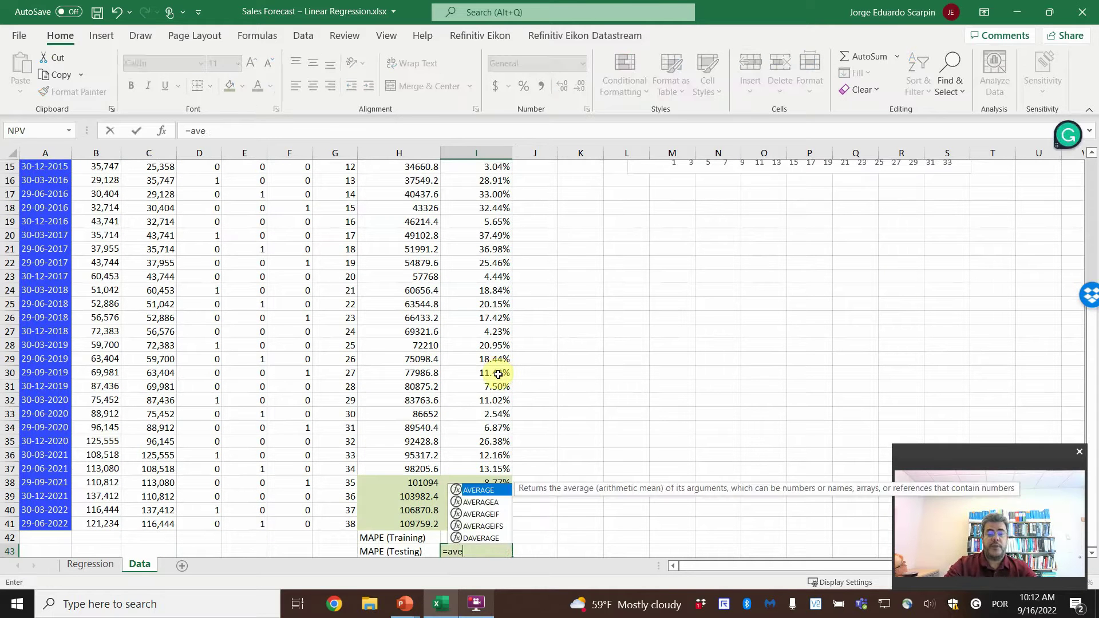
text(()
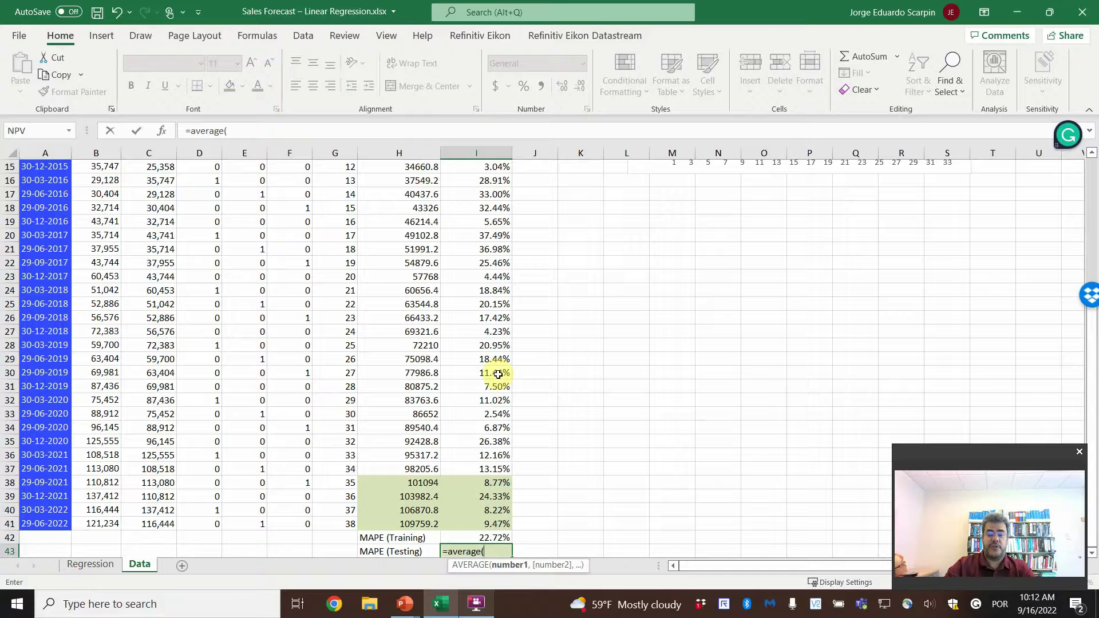
key(Up)
key(Up)
key(shift+Up)
key(shift+Up)
key(shift+Up)
key(Return)
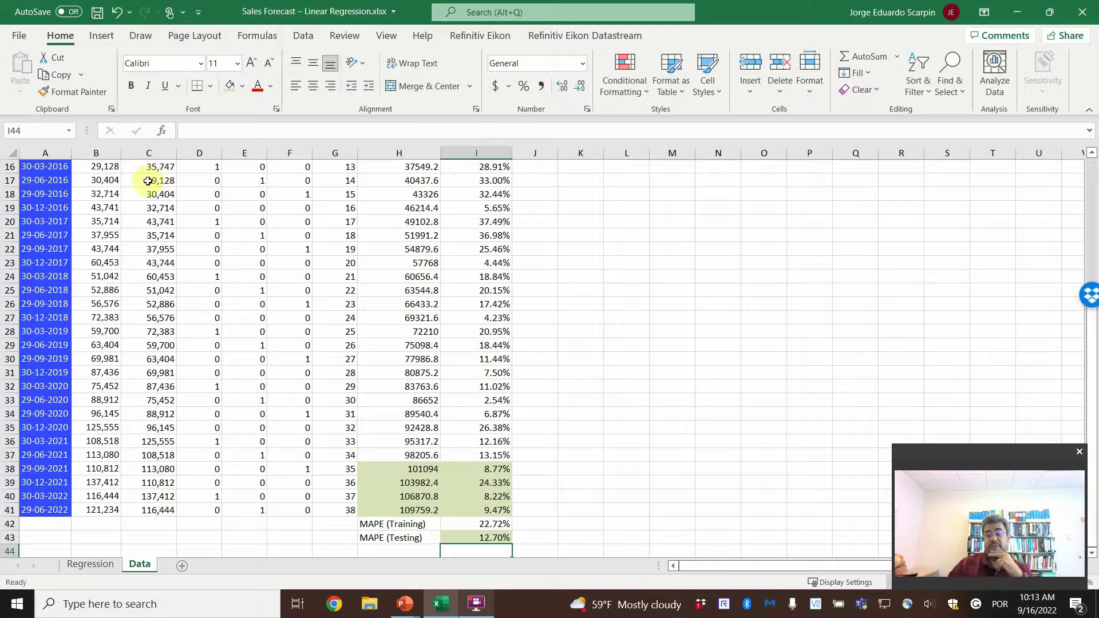
Step: Add a 'Forecast Regression' heading in J3 and fit column J to it
scroll(561, 367, up, 4)
scroll(564, 286, up, 1)
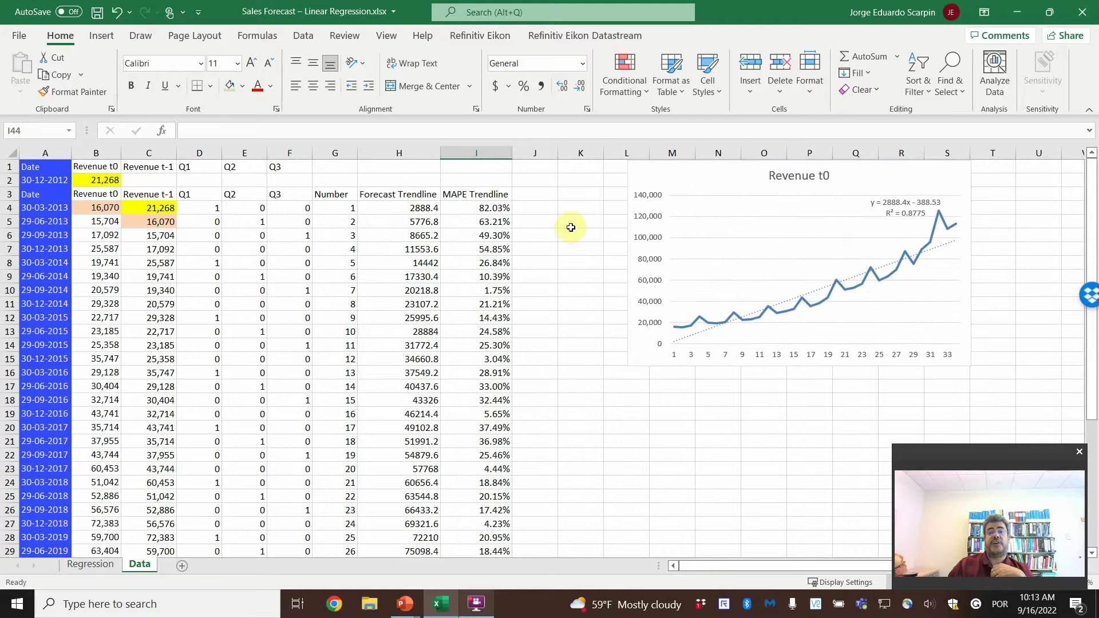
click(532, 193)
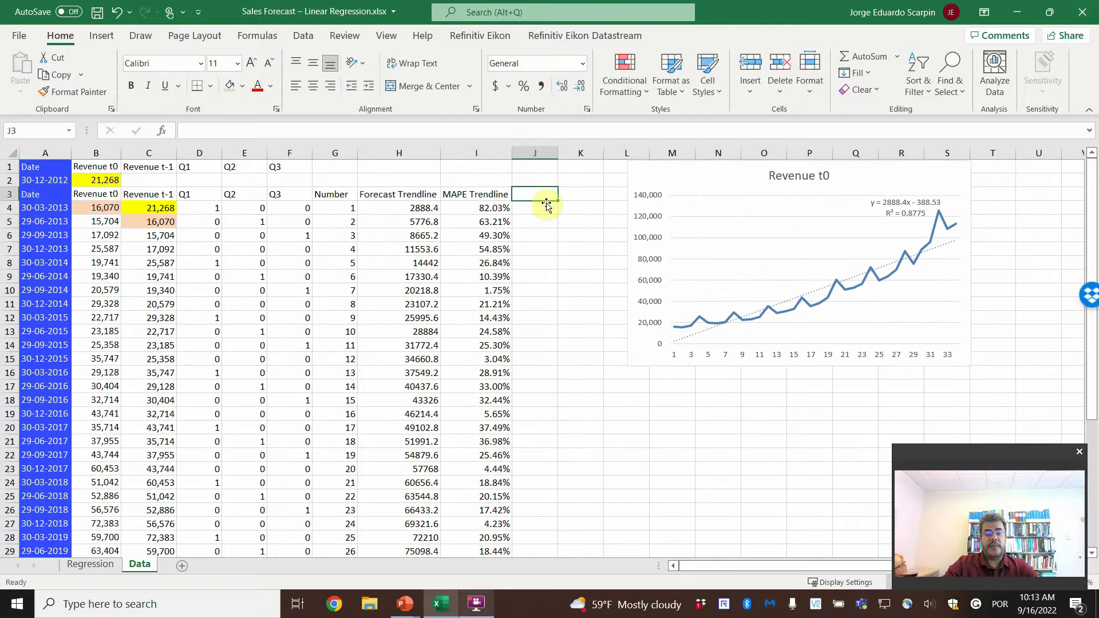
text(Forecast Regression)
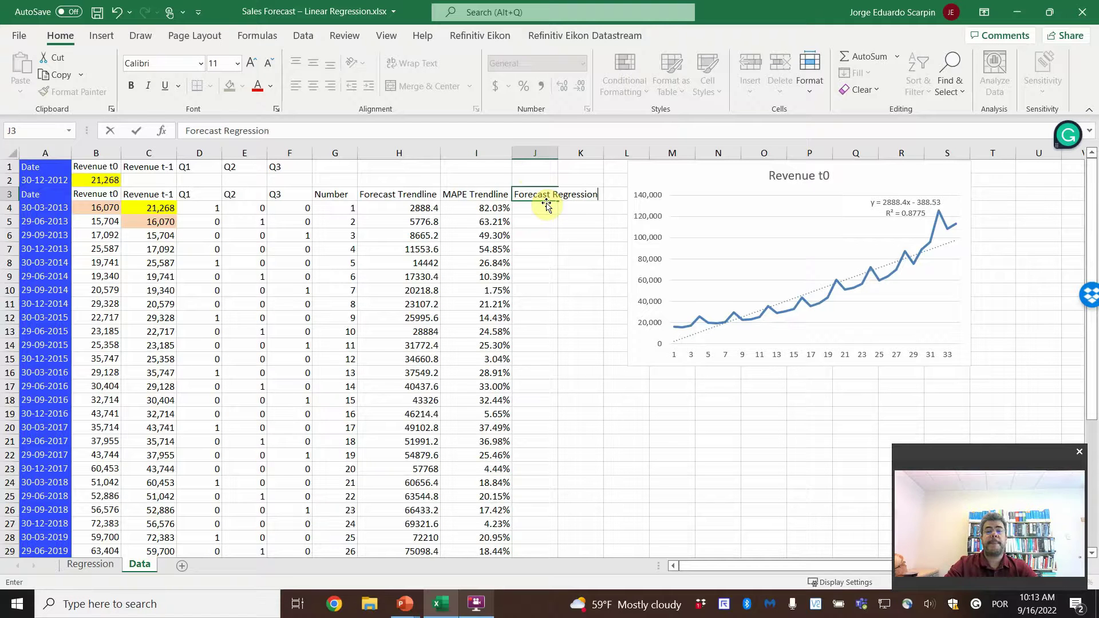
key(Return)
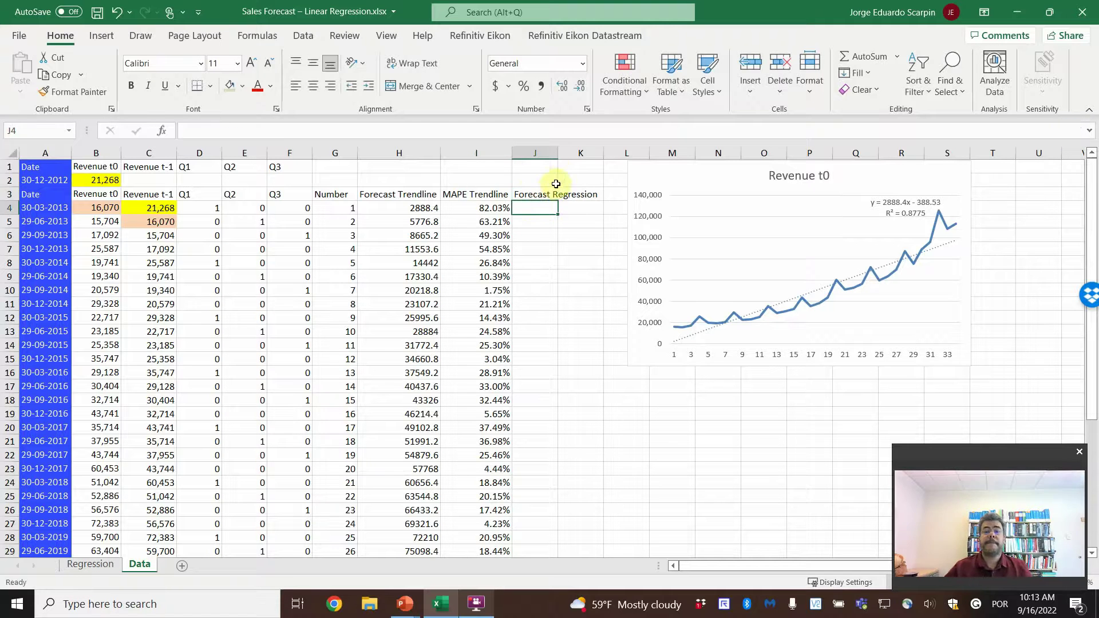
double_click(557, 153)
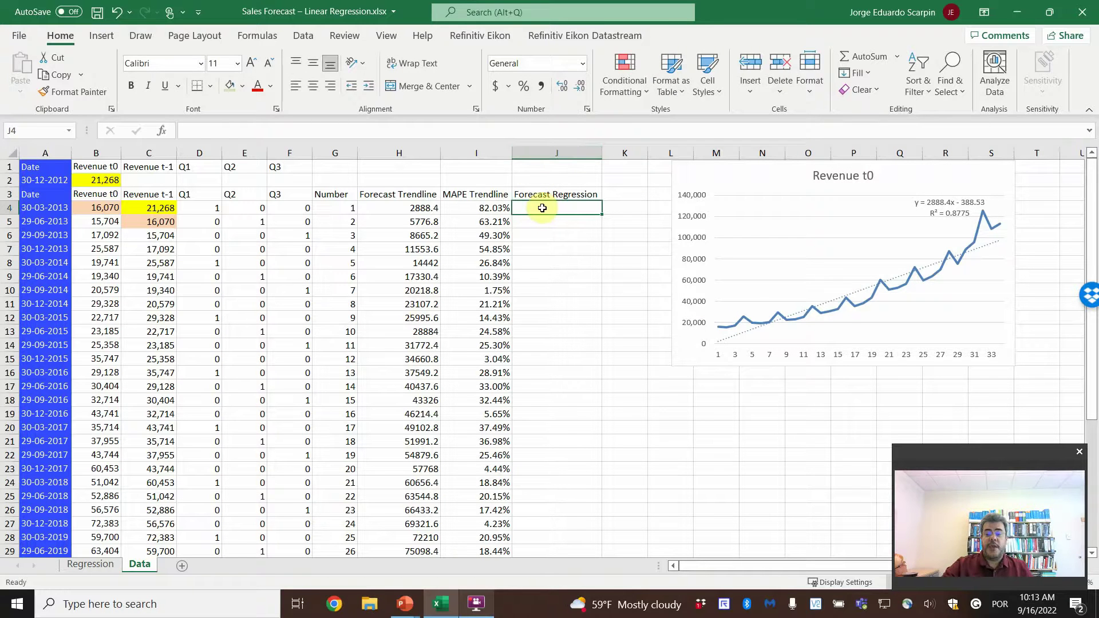
Step: Start the J4 formula with the intercept, the Revenue t-1 coefficient times C4, and $B$19*D4
text(=)
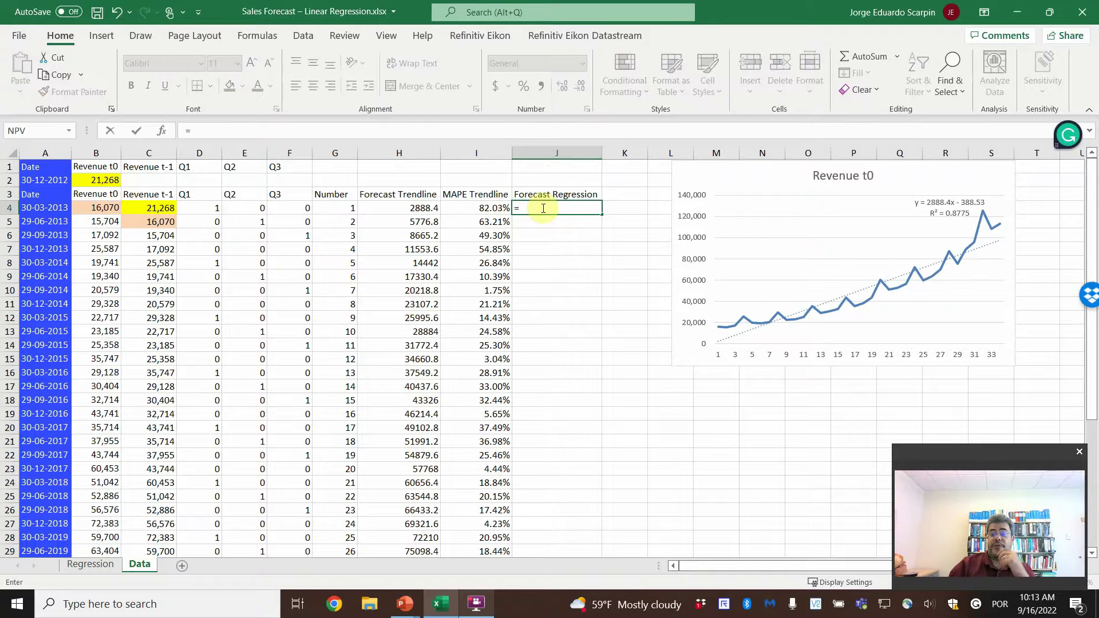
click(95, 564)
click(146, 394)
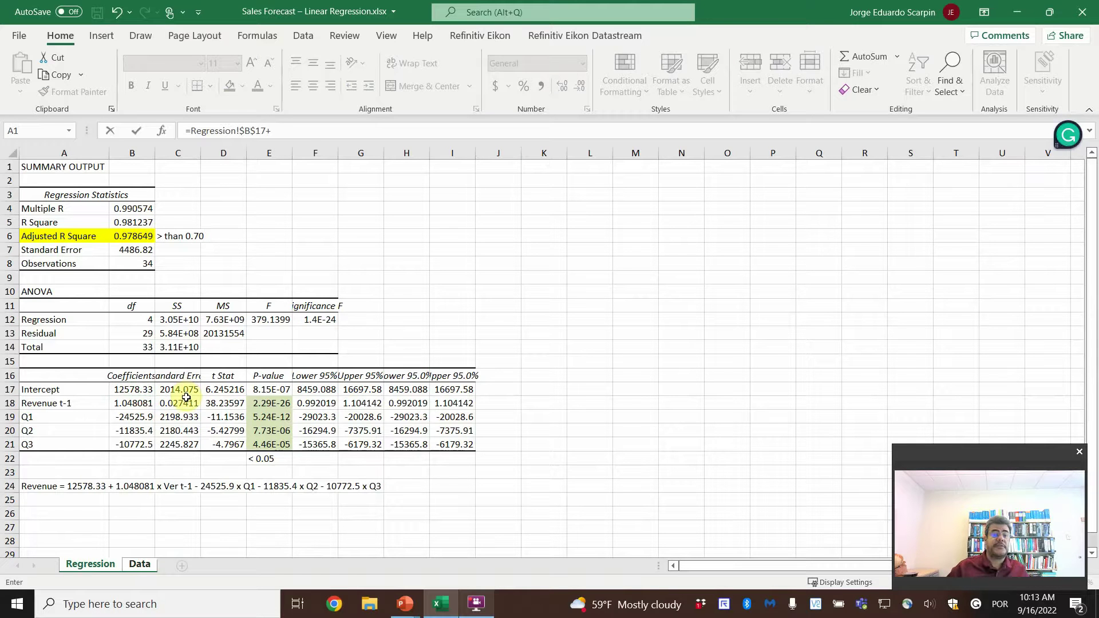
click(136, 404)
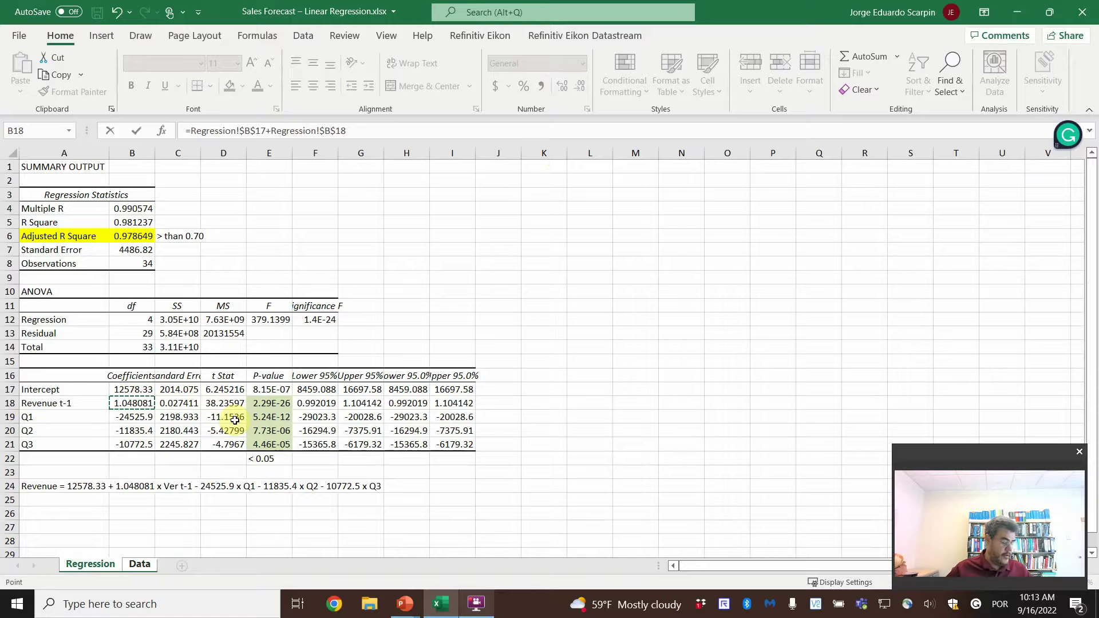
text(*)
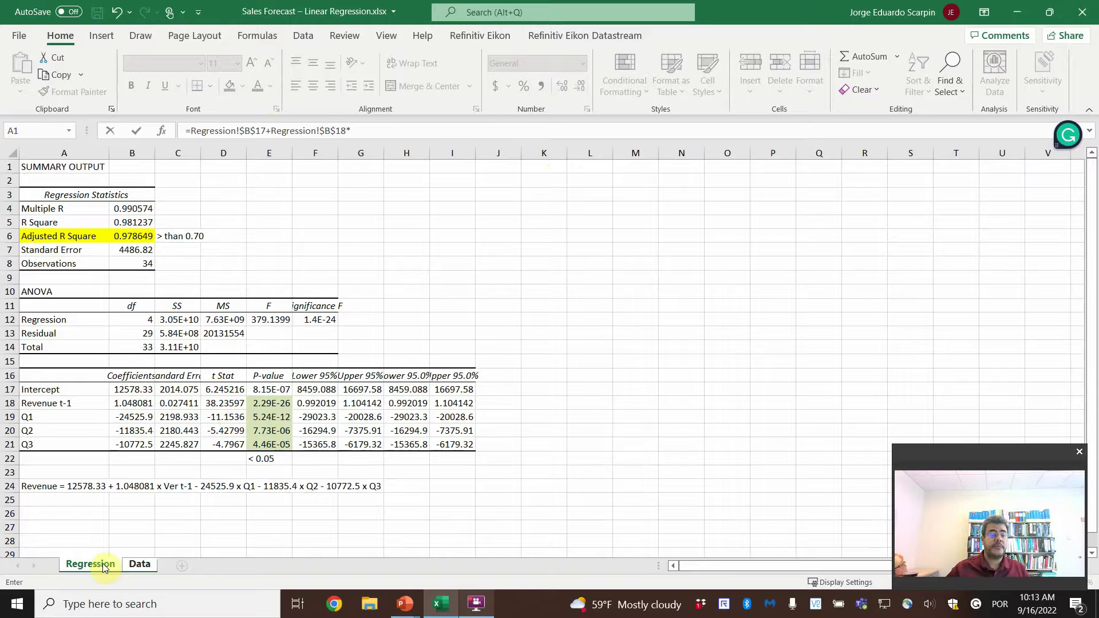
click(140, 564)
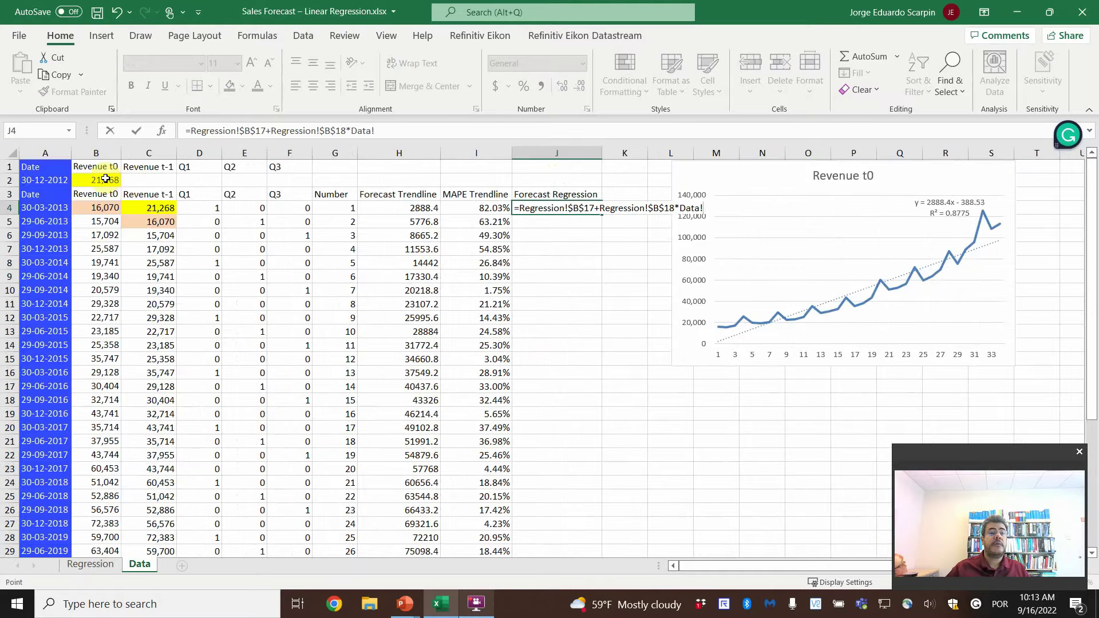
click(155, 208)
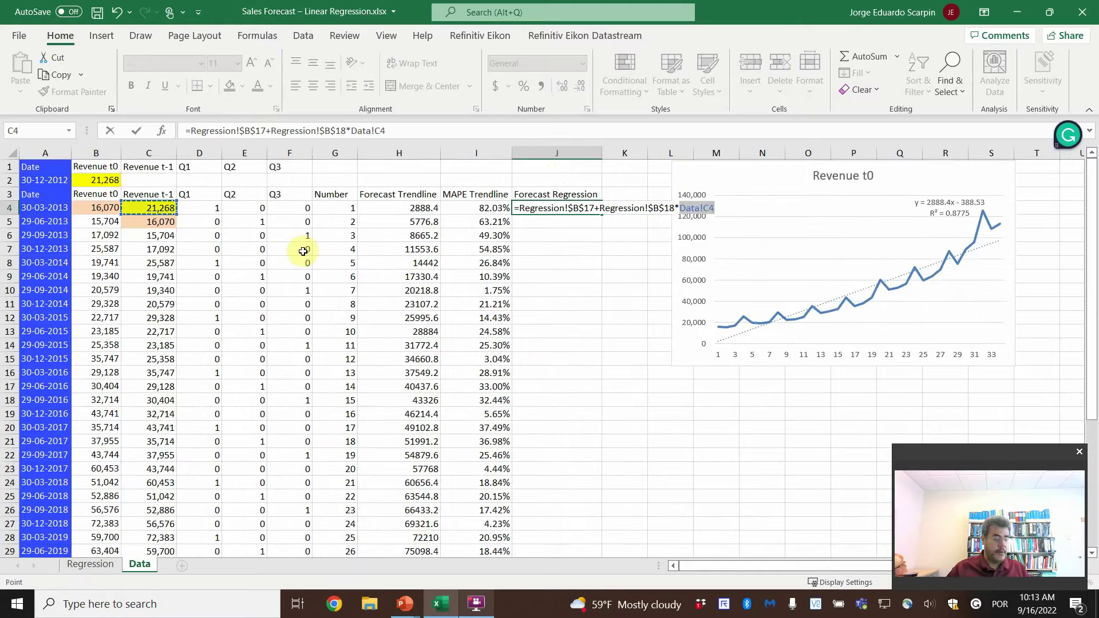
text(+Regression!)
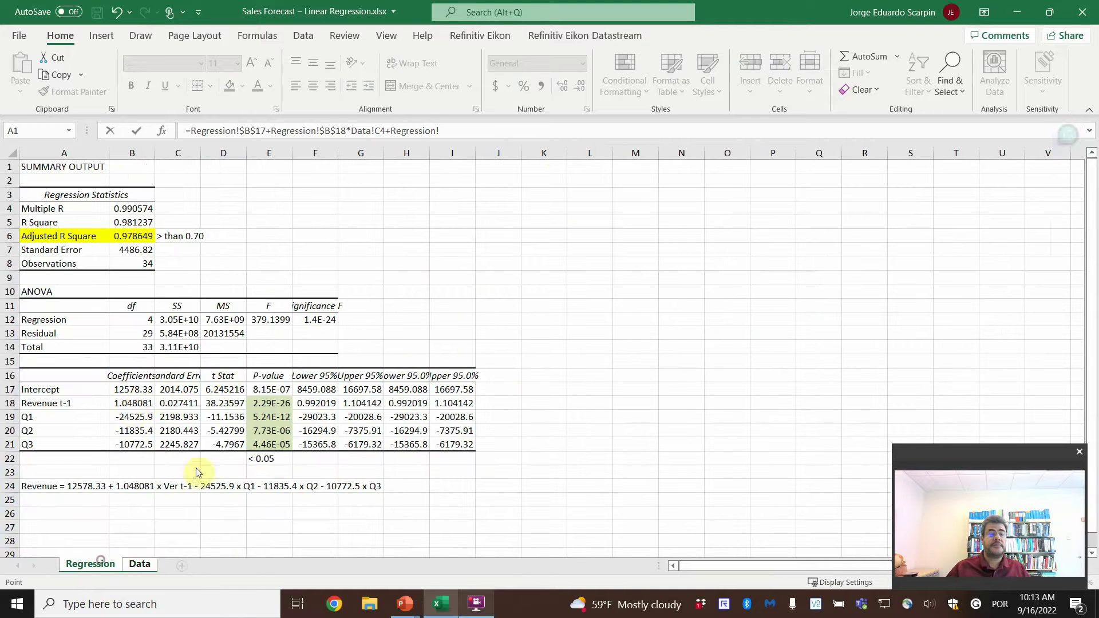
click(91, 564)
click(131, 416)
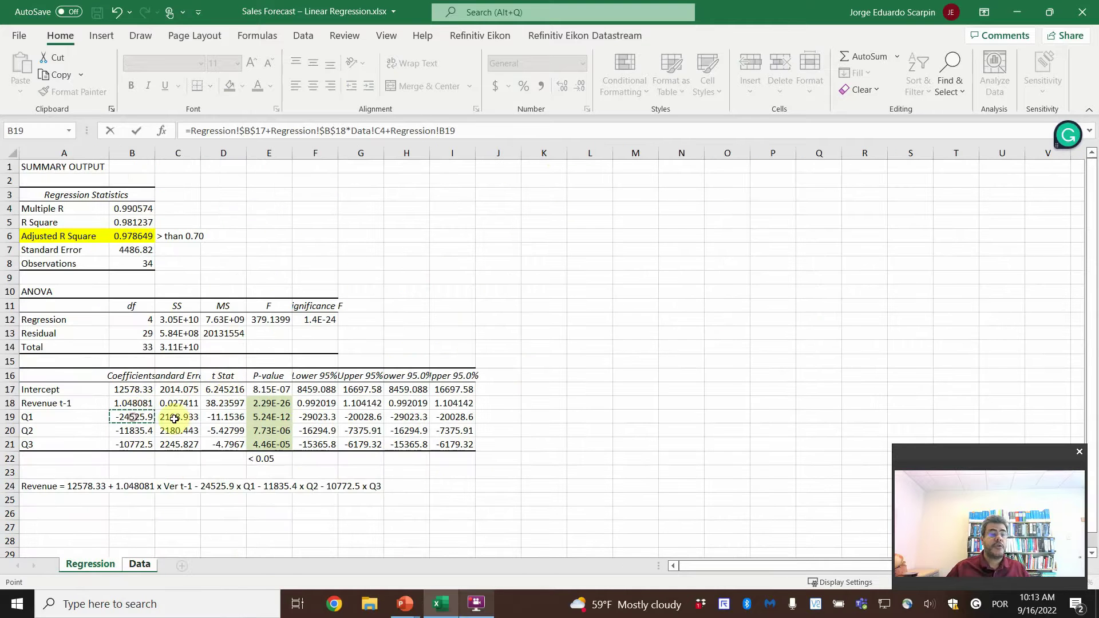
key(F4)
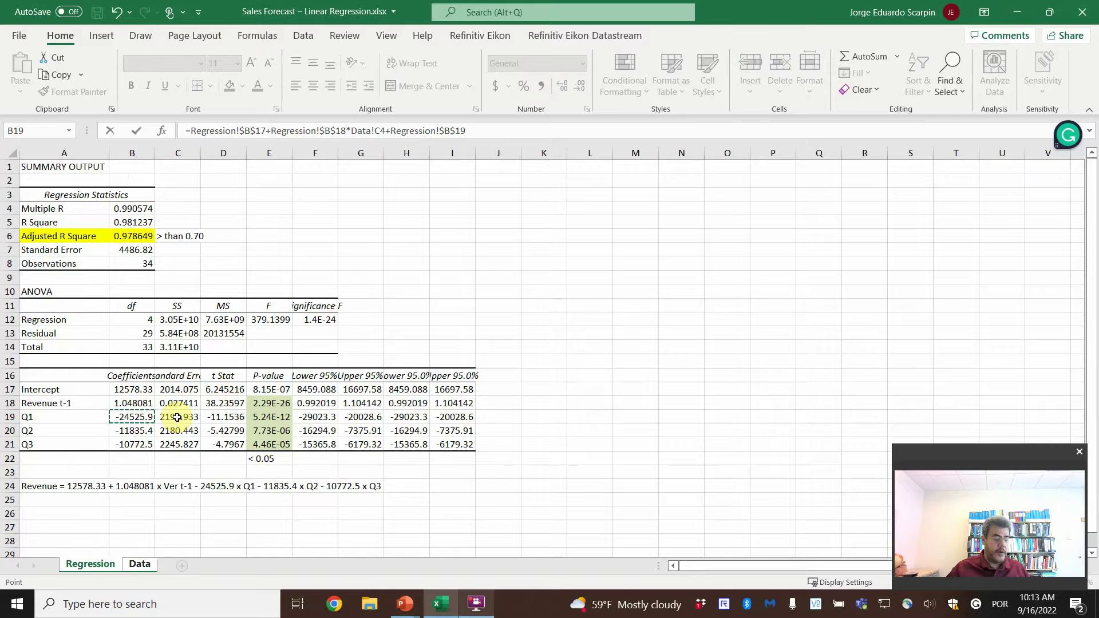
text(*)
click(133, 552)
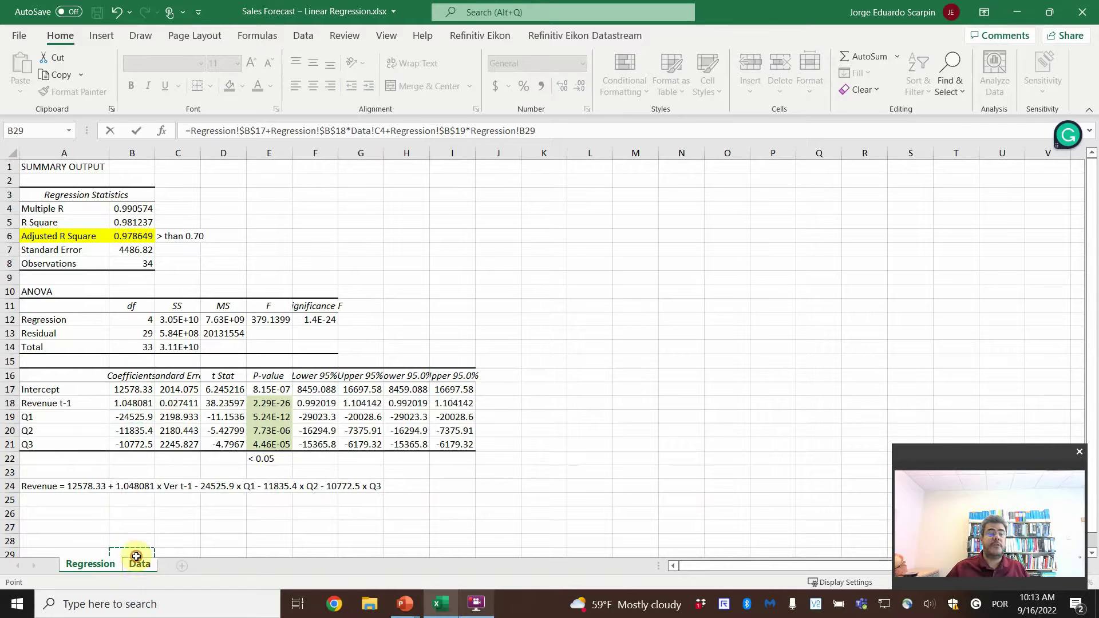
click(138, 565)
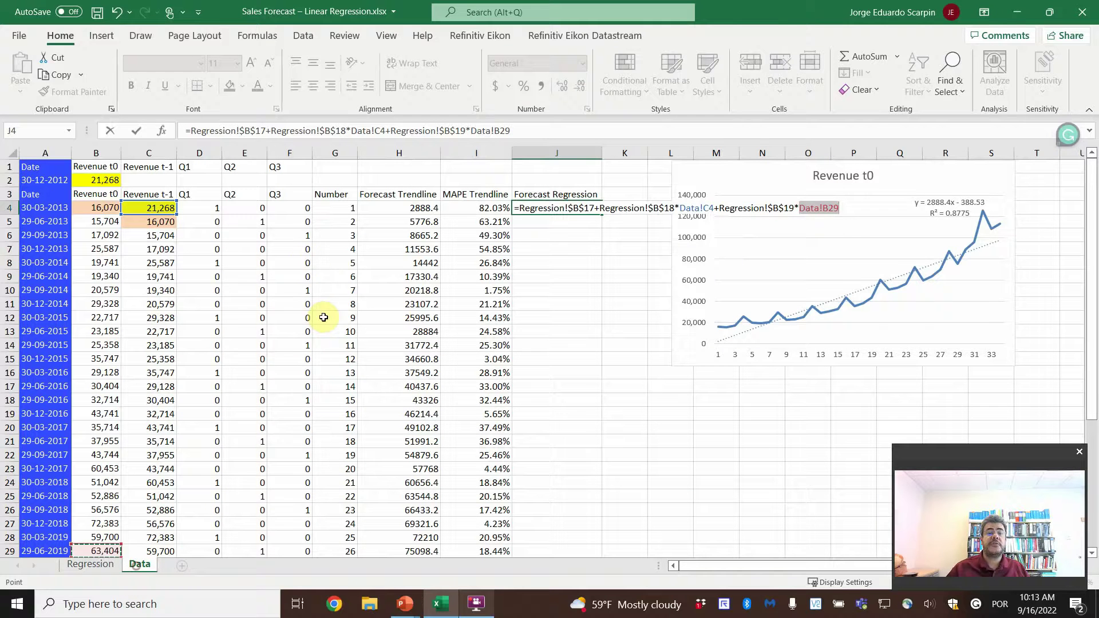
click(209, 208)
Step: Finish the J4 formula with B20*E4 and B21*F4, giving 10342.98034
text(+)
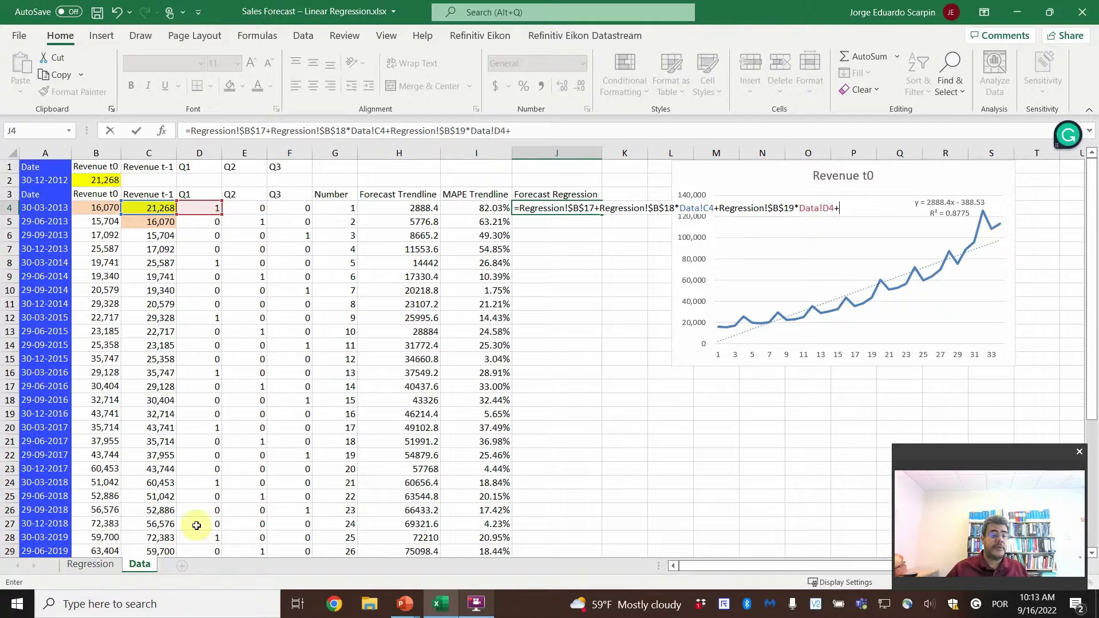
click(91, 565)
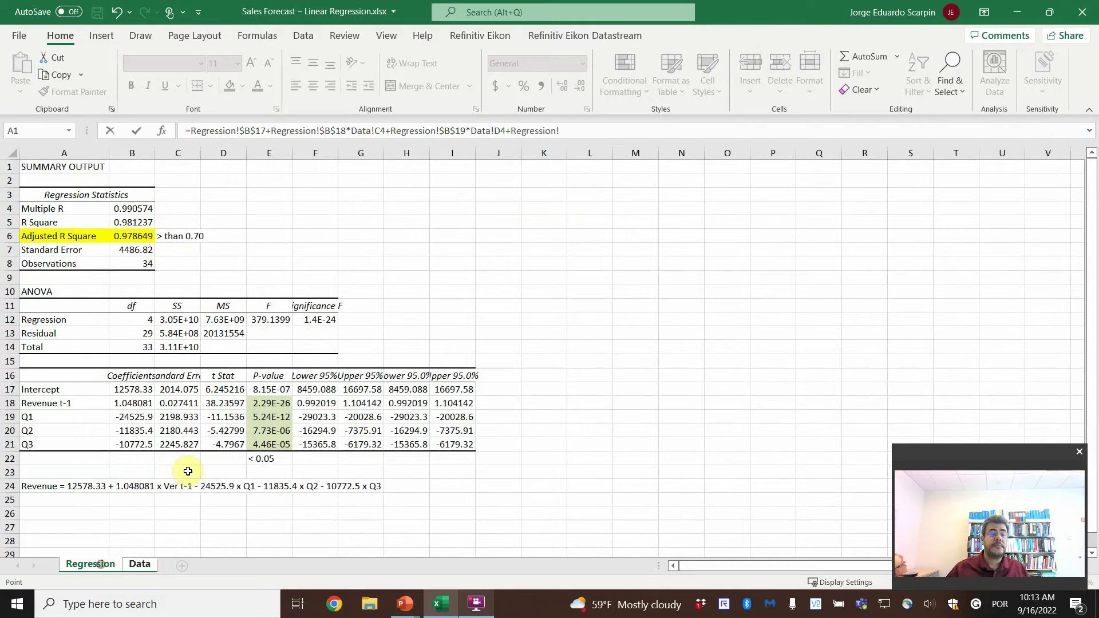
click(132, 431)
text(*)
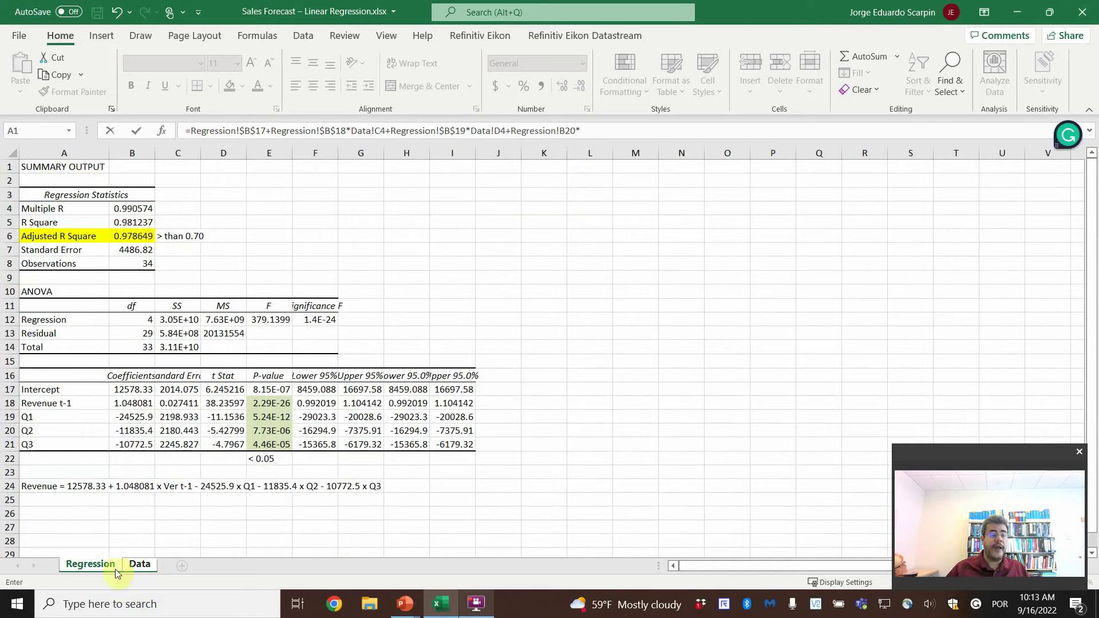
key(ctrl+Page_Down)
click(254, 212)
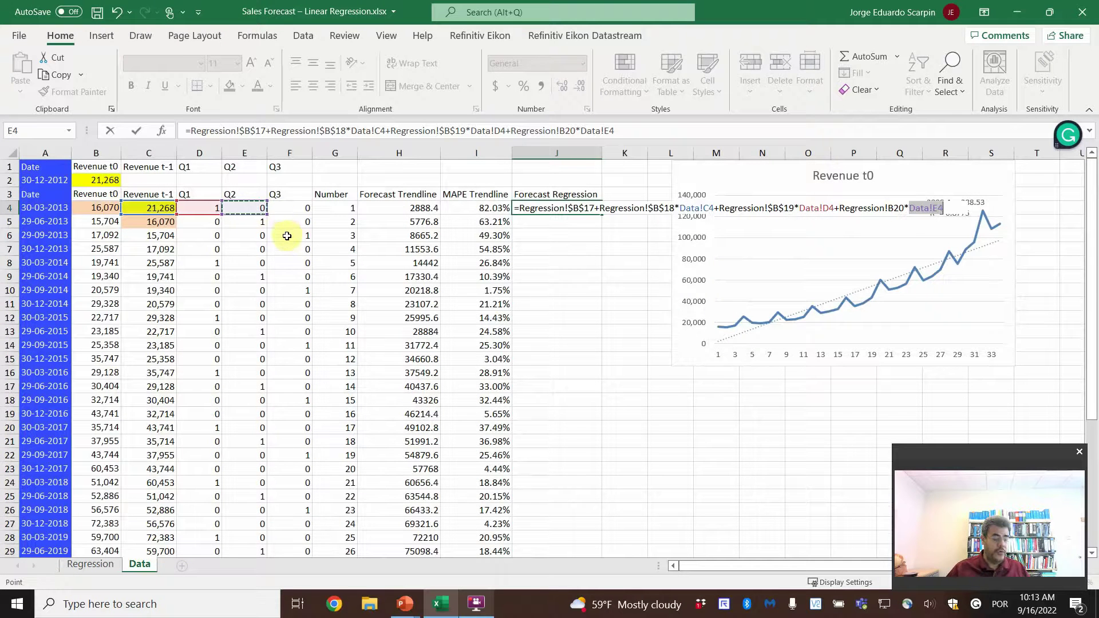
text(+)
click(90, 565)
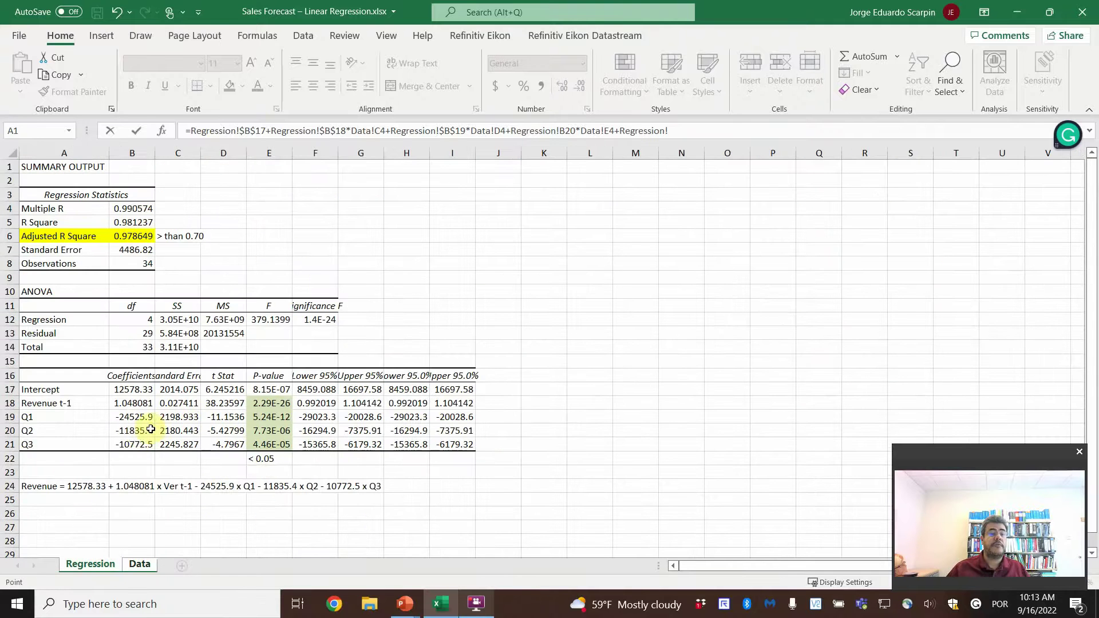
click(136, 442)
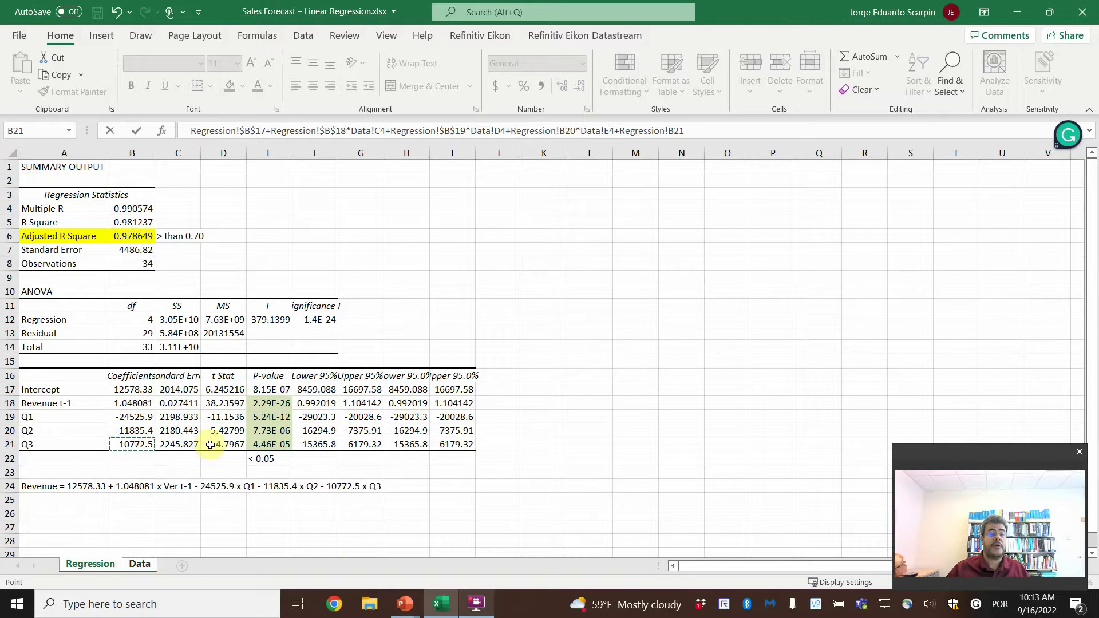
text(*)
click(137, 563)
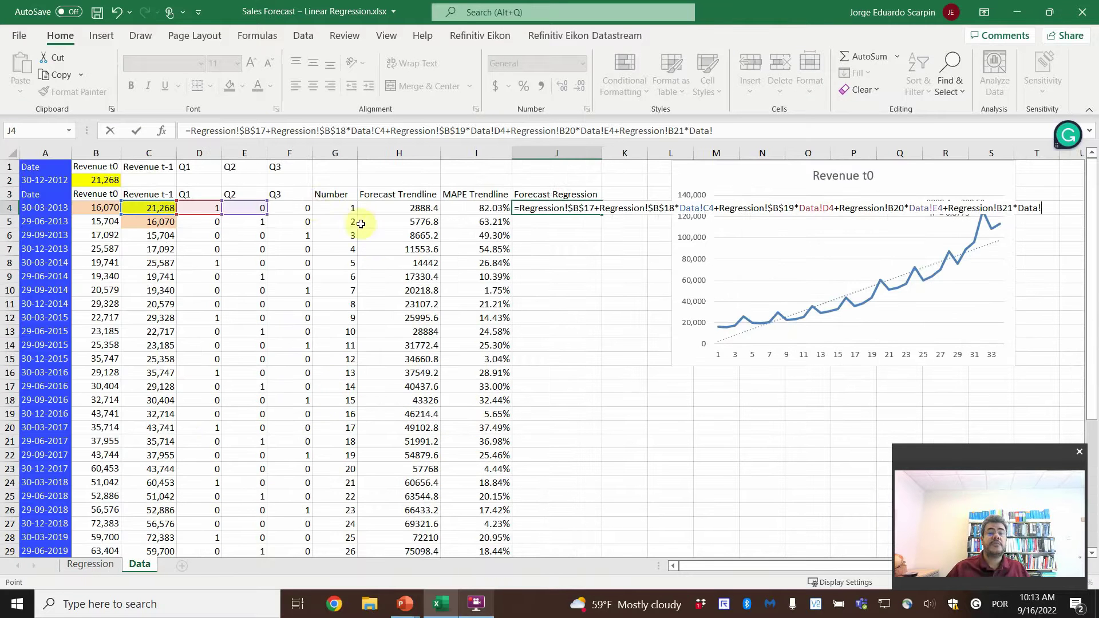
click(309, 207)
key(Return)
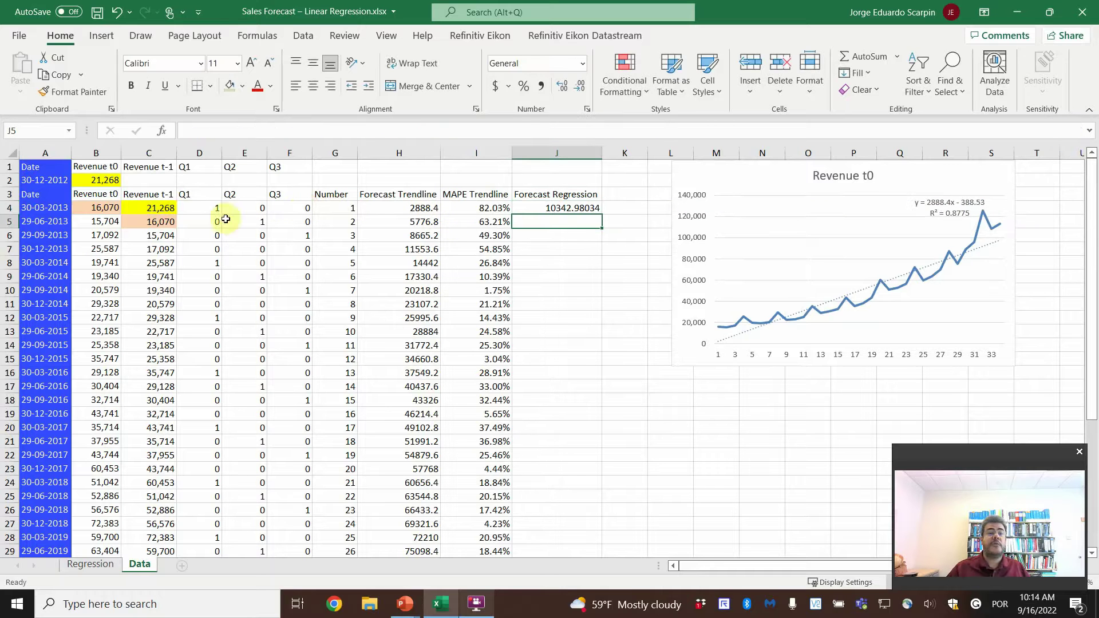
Step: Copy B7's comma format onto the Forecast Trendline column and shade H38:H41 green
click(92, 248)
click(65, 95)
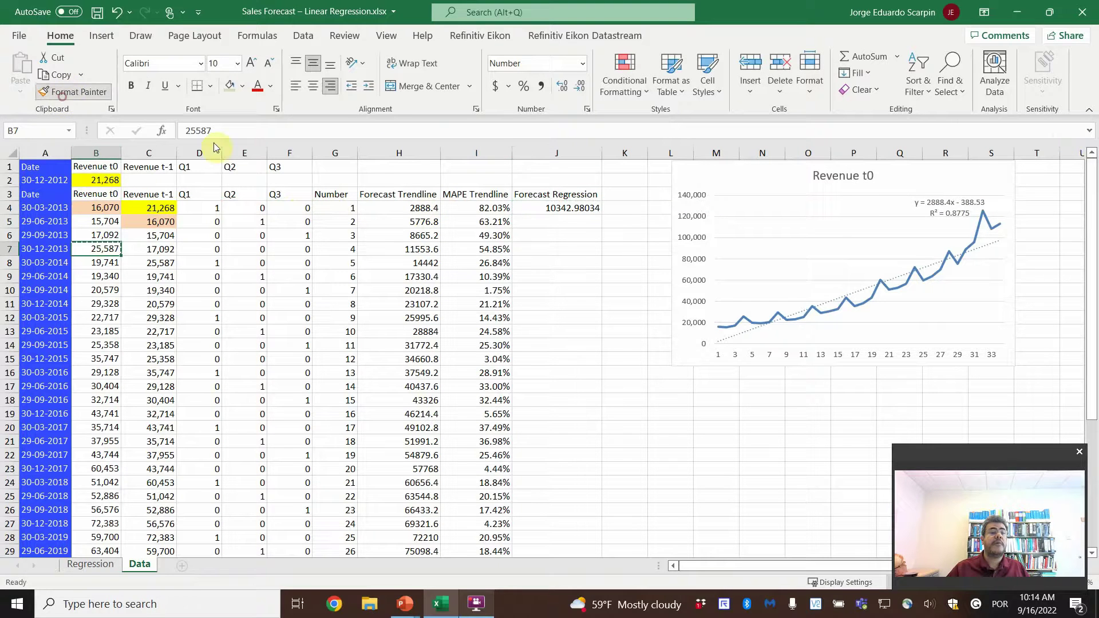
mouse_move(423, 208)
mouse_down()
mouse_move(431, 552)
mouse_move(429, 515)
mouse_up()
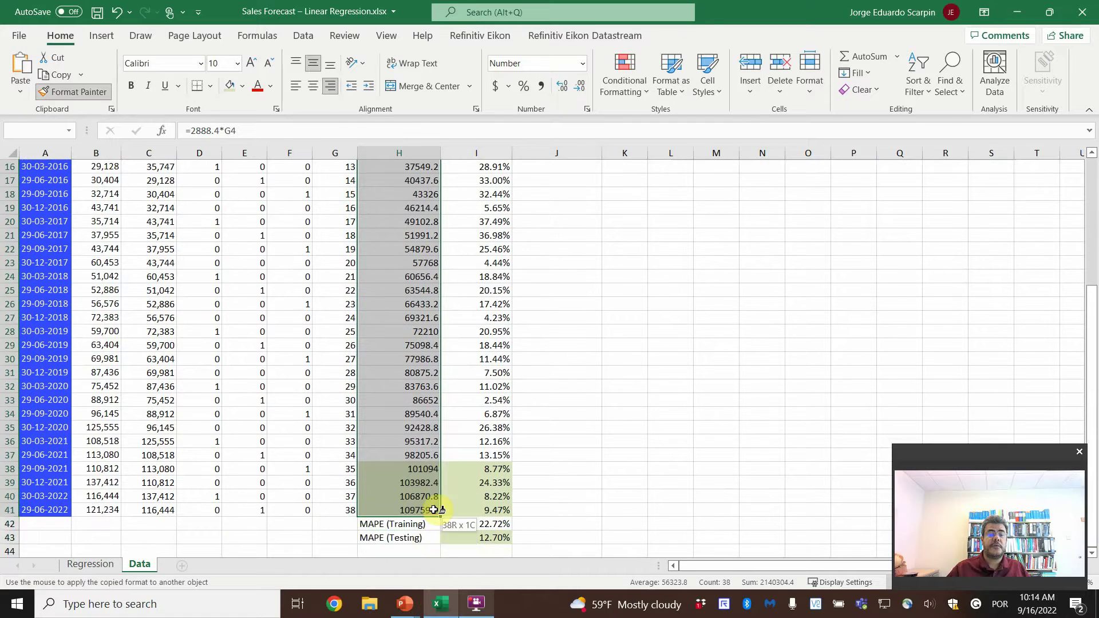
scroll(428, 490, up, 5)
scroll(409, 461, down, 6)
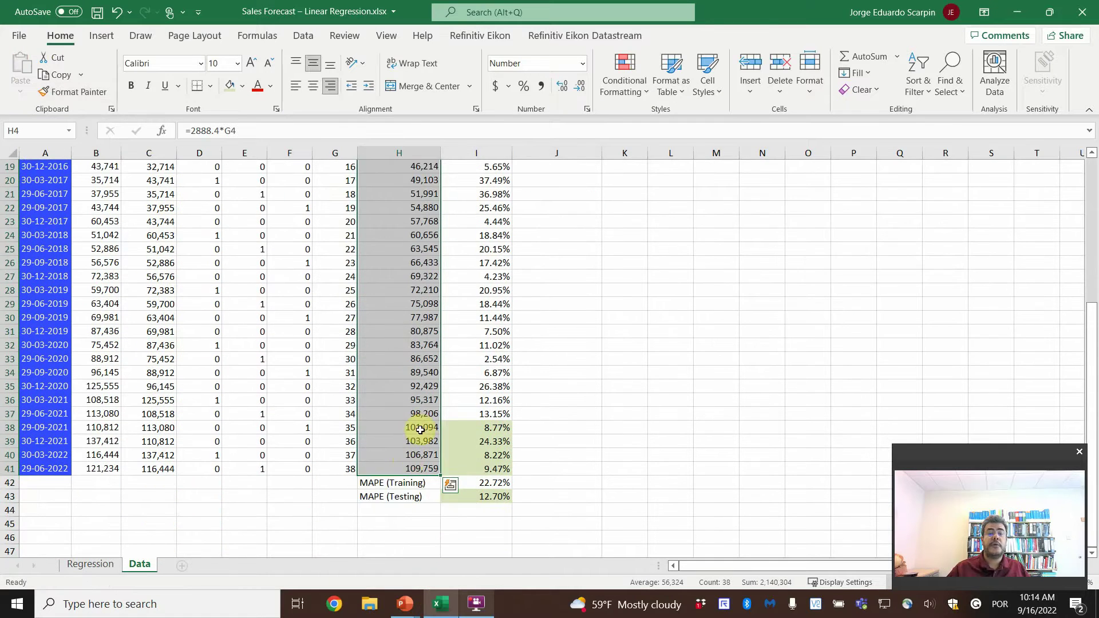
drag(421, 427, 422, 466)
click(228, 86)
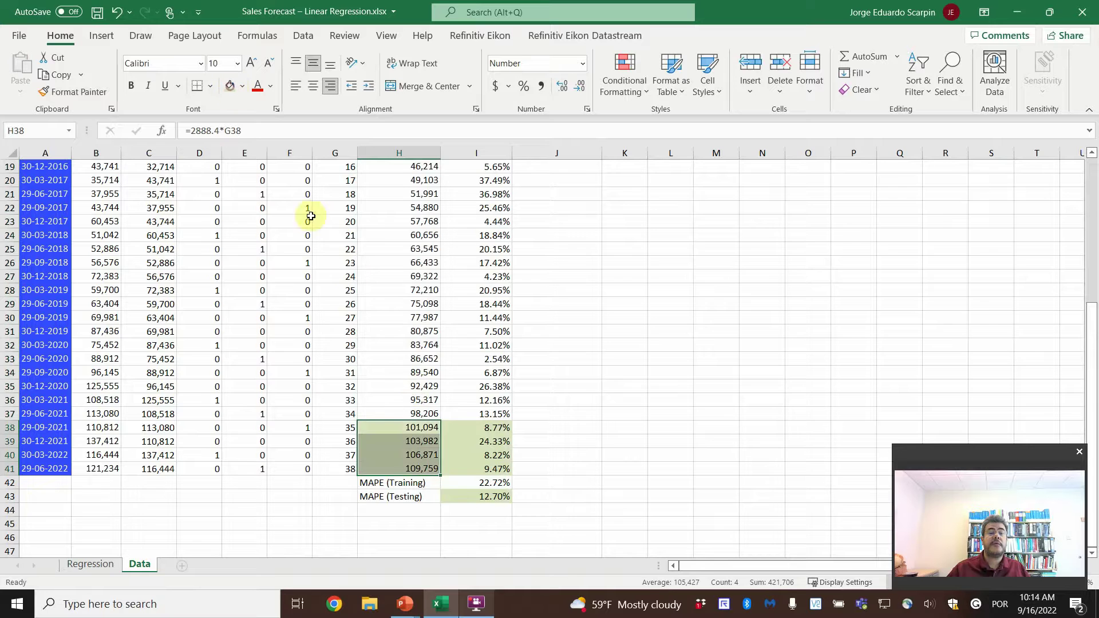
Step: Paint column H's formatting onto column J and fill J4's regression formula down to J41
scroll(368, 238, up, 6)
click(402, 152)
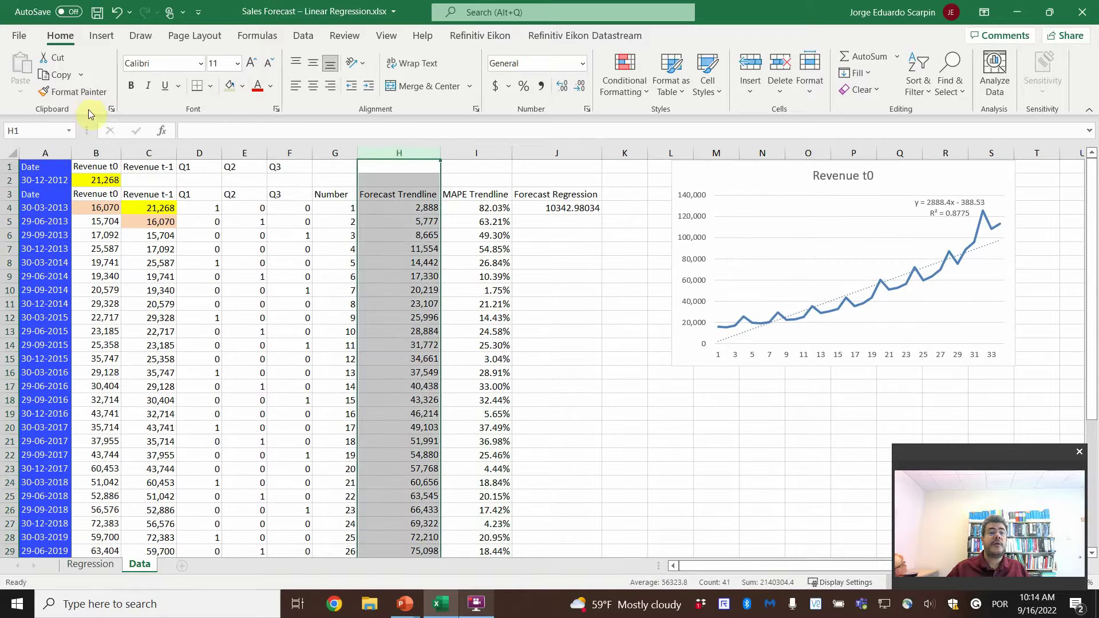
click(74, 91)
click(562, 151)
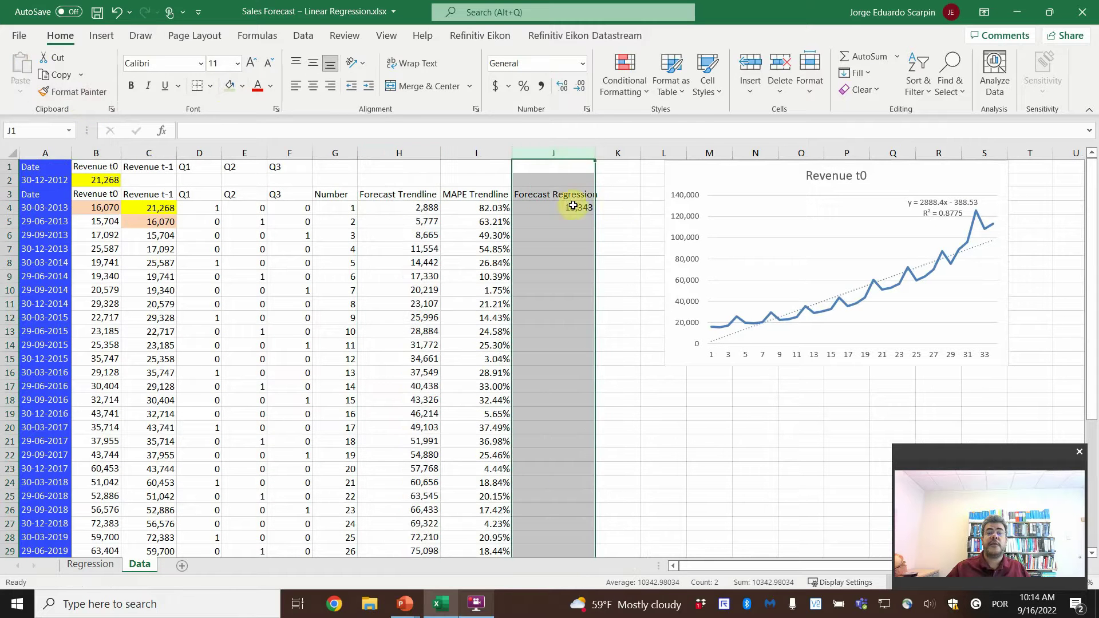
click(568, 208)
drag(596, 216, 604, 533)
Step: Shade regression forecasts J38:J41 green and autofit column J's width
drag(567, 482, 564, 523)
click(228, 89)
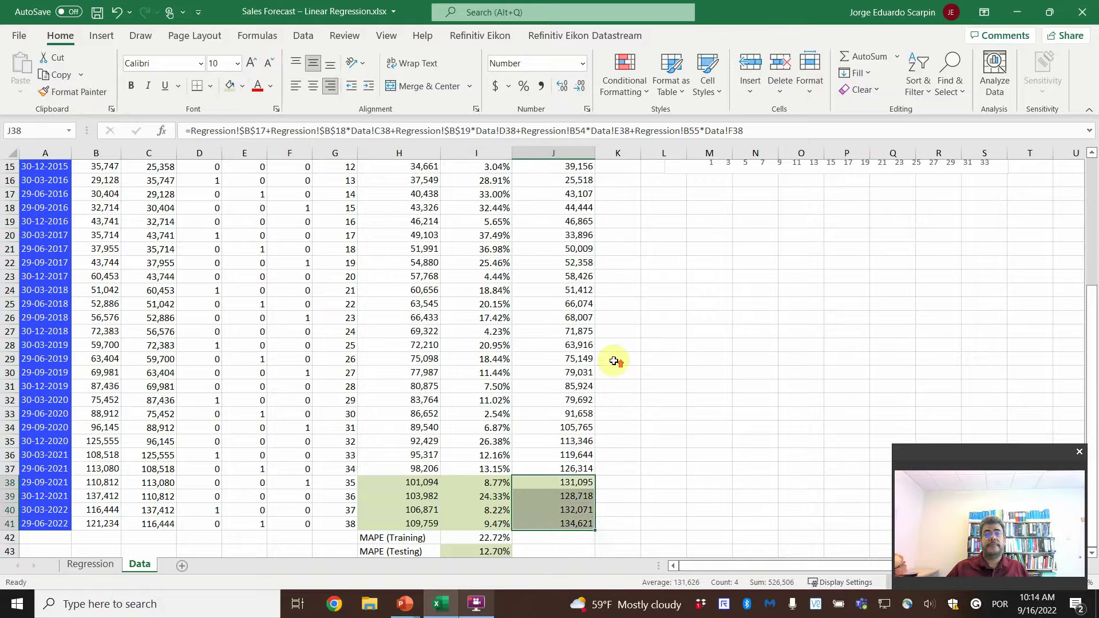
scroll(609, 354, up, 5)
double_click(595, 152)
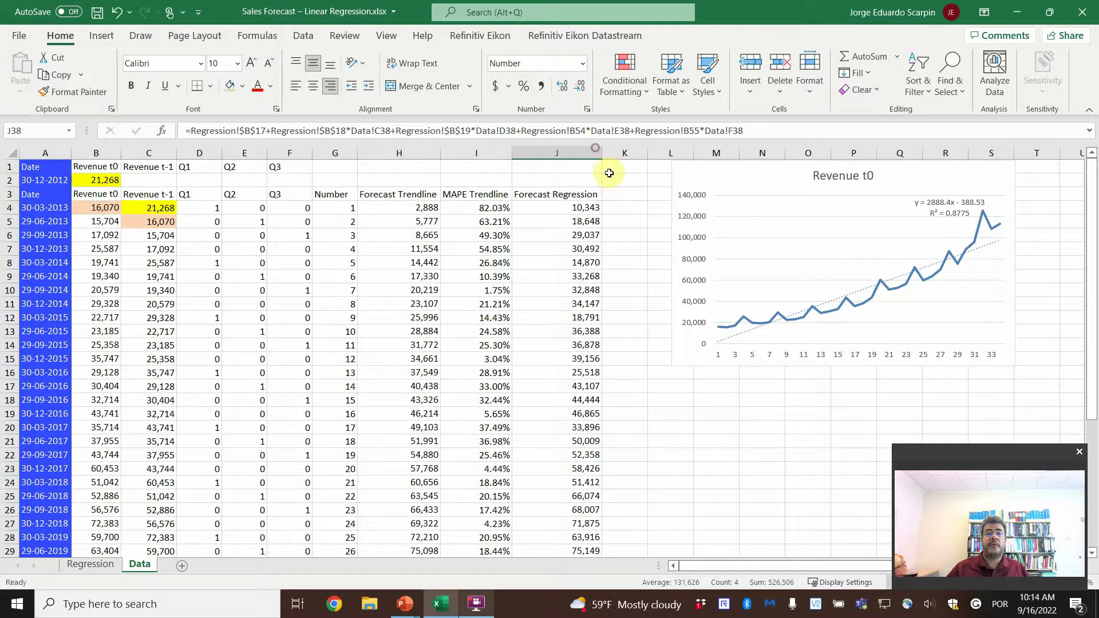
click(625, 194)
Step: Add a 'MAPE Reg' header in K3 and enter =ABS(J4-B4)/B4 in K4
text(MAPE R)
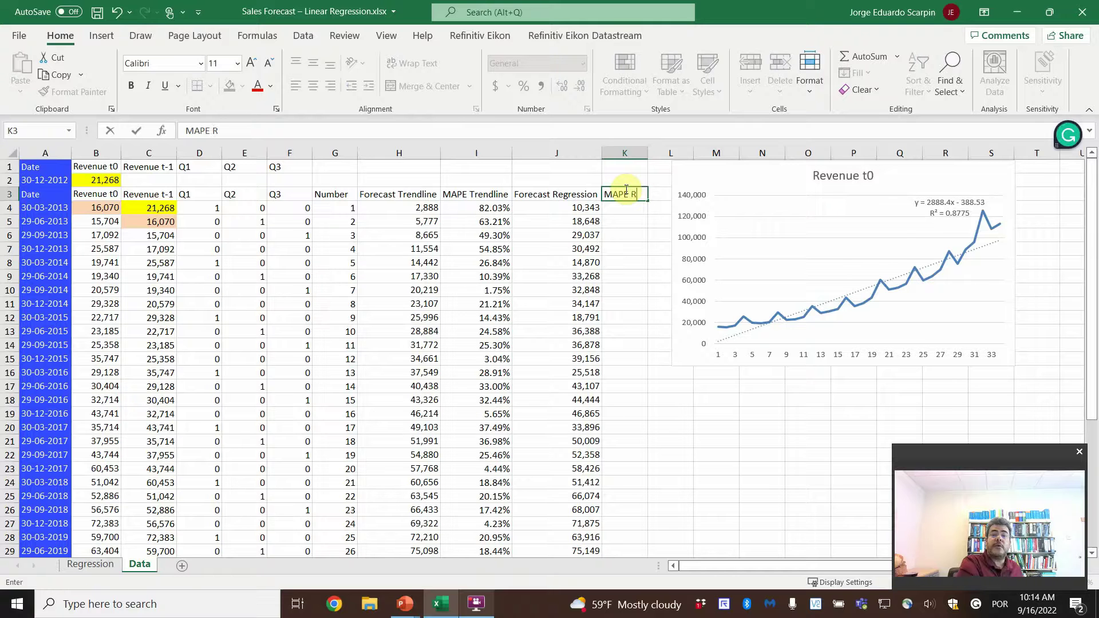
text(egression)
key(Return)
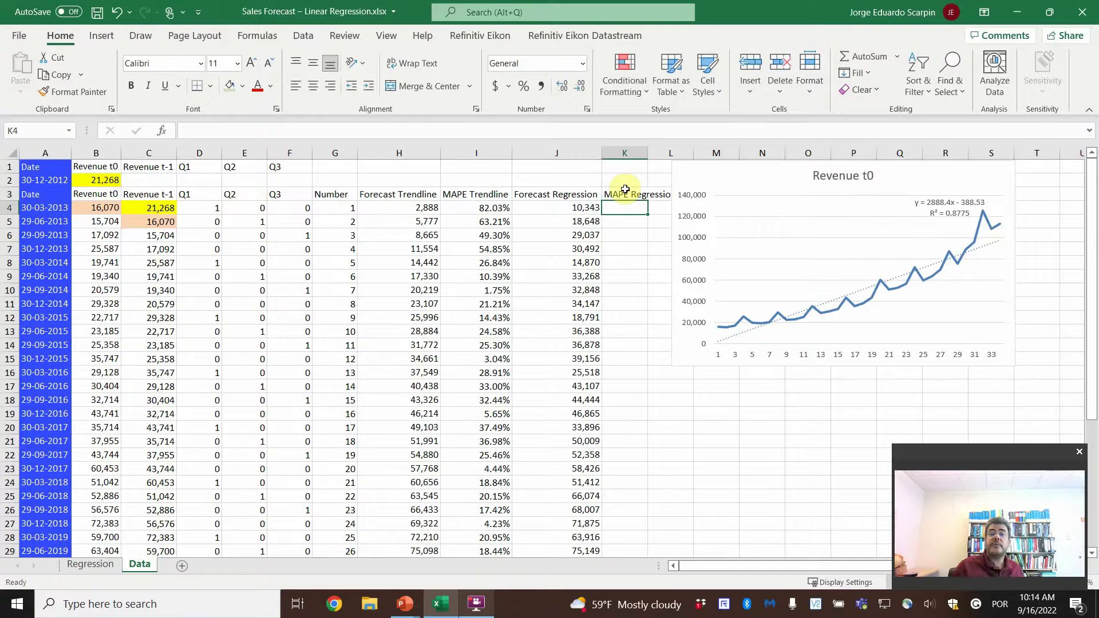
double_click(648, 153)
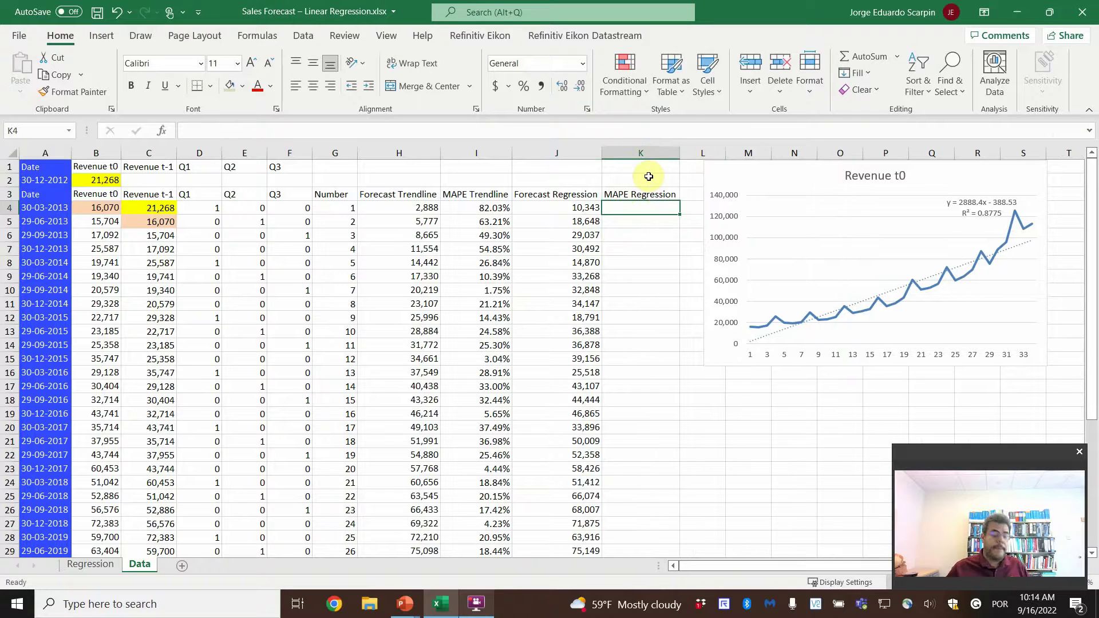
text(=abs()
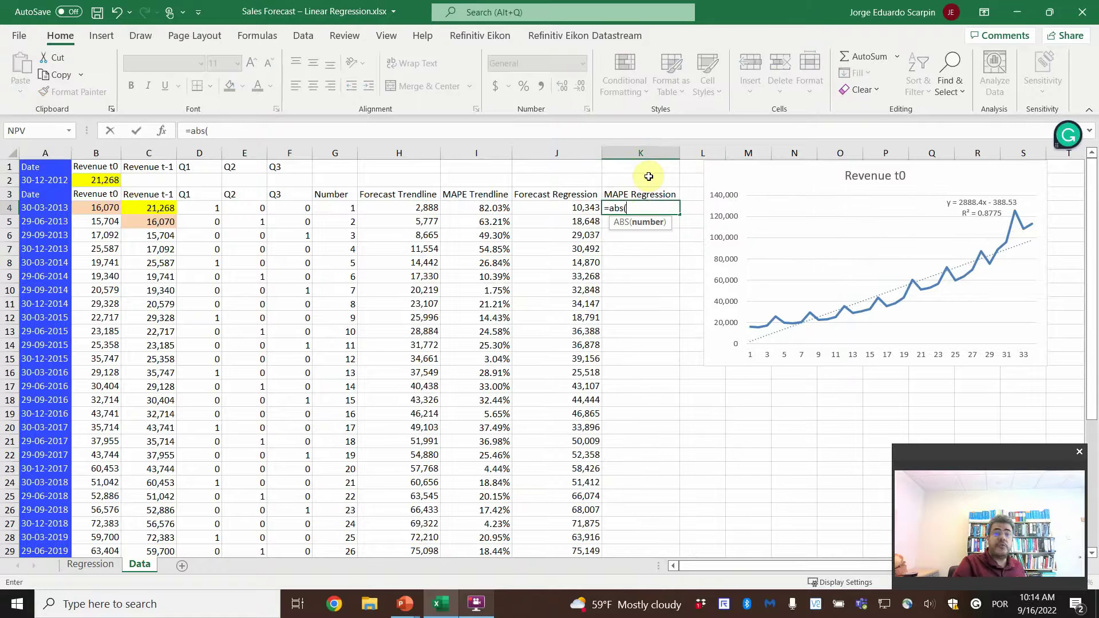
key(Left)
text(+)
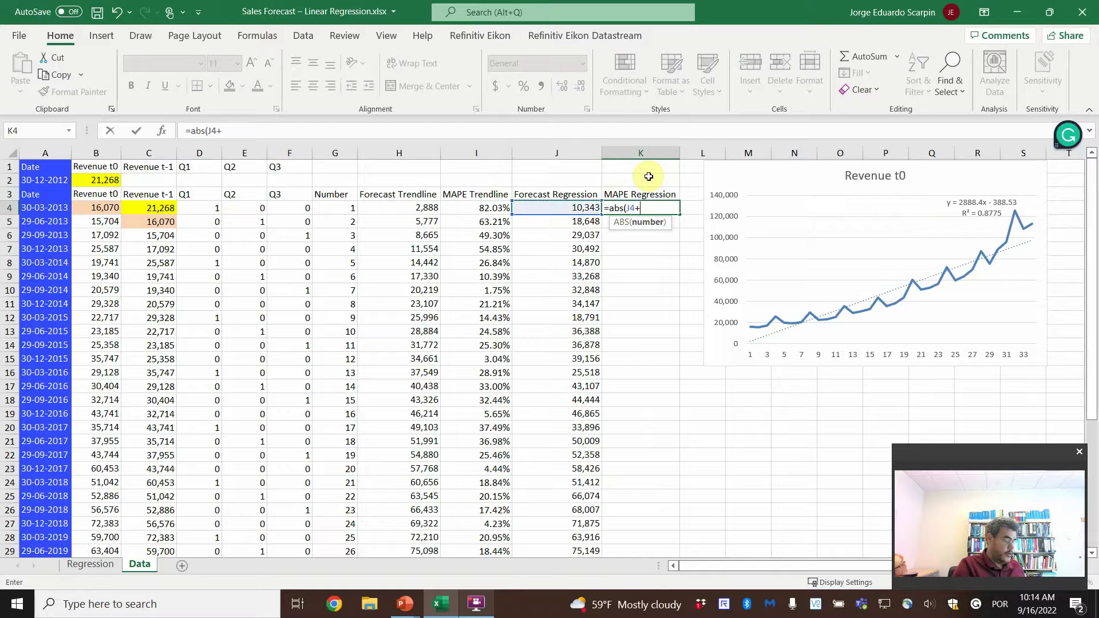
text(-)
key(Left)
key(Left)
key(Left)
key(Left)
key(Left)
key(Left)
key(Left)
key(Left)
key(Left)
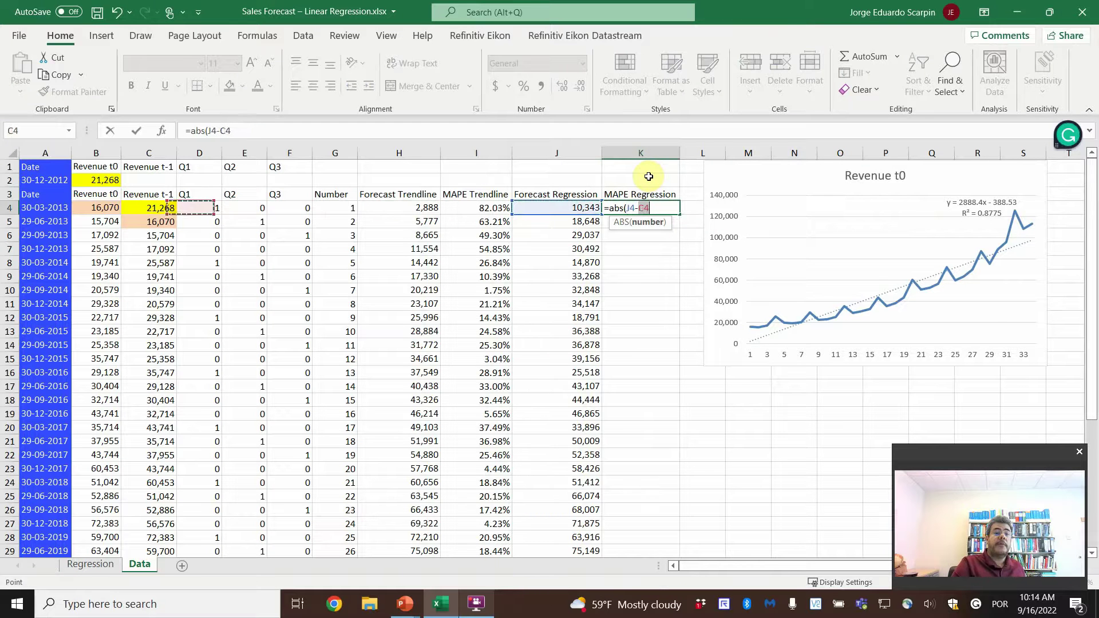
text())
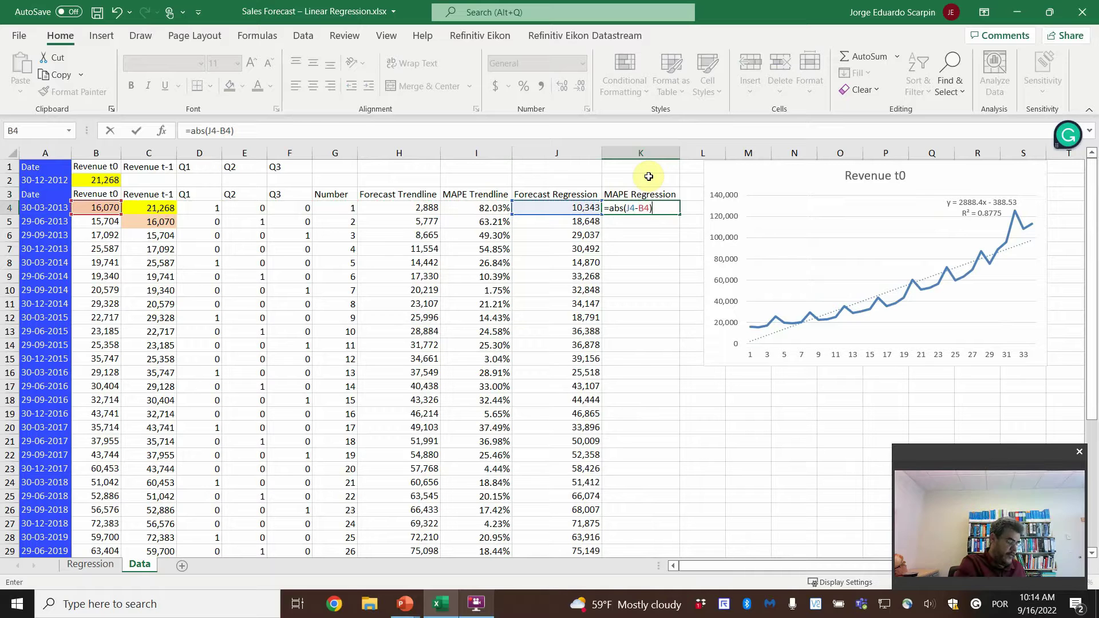
text(/)
key(Left)
key(Left)
key(Left)
key(Left)
key(Left)
key(Left)
key(Left)
key(Left)
key(Left)
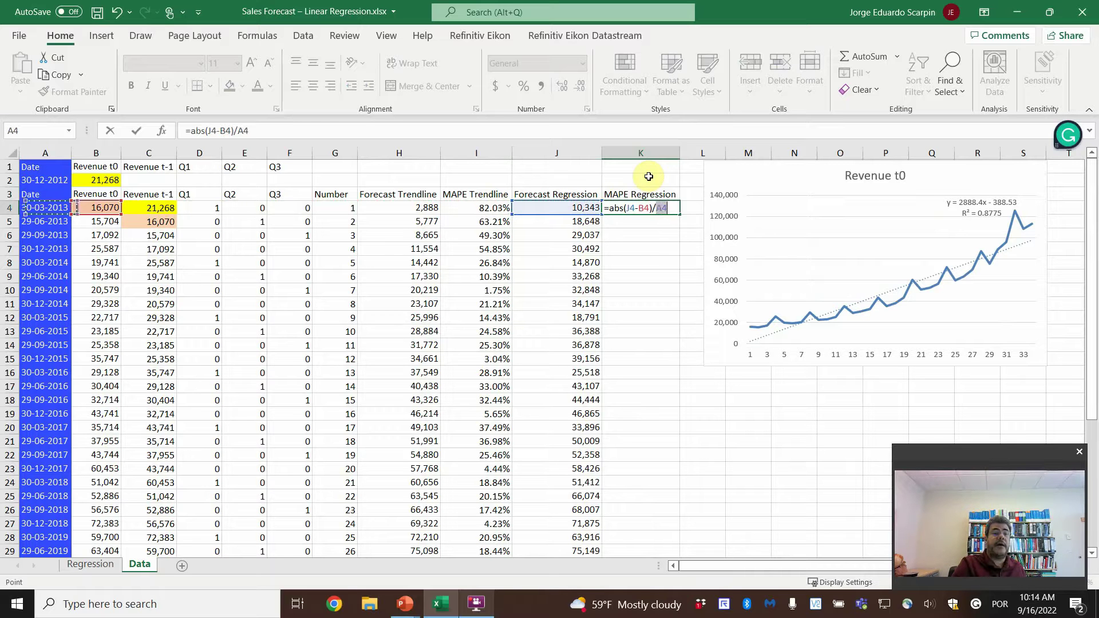
key(ctrl+Return)
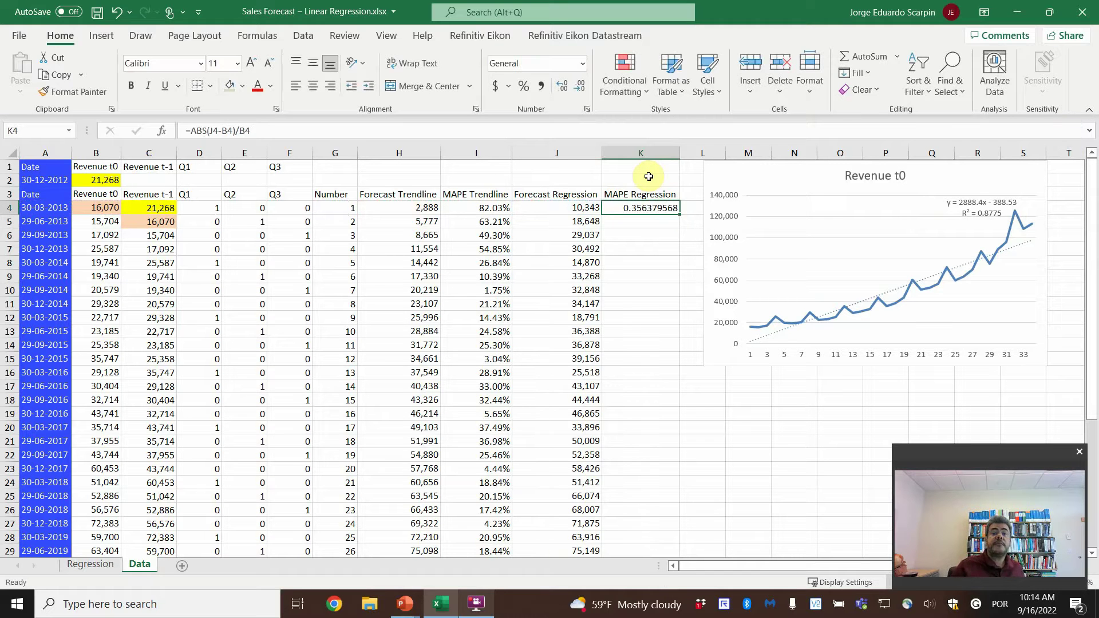
Step: Format K4 as a two-decimal percentage and copy it down through K41
click(523, 86)
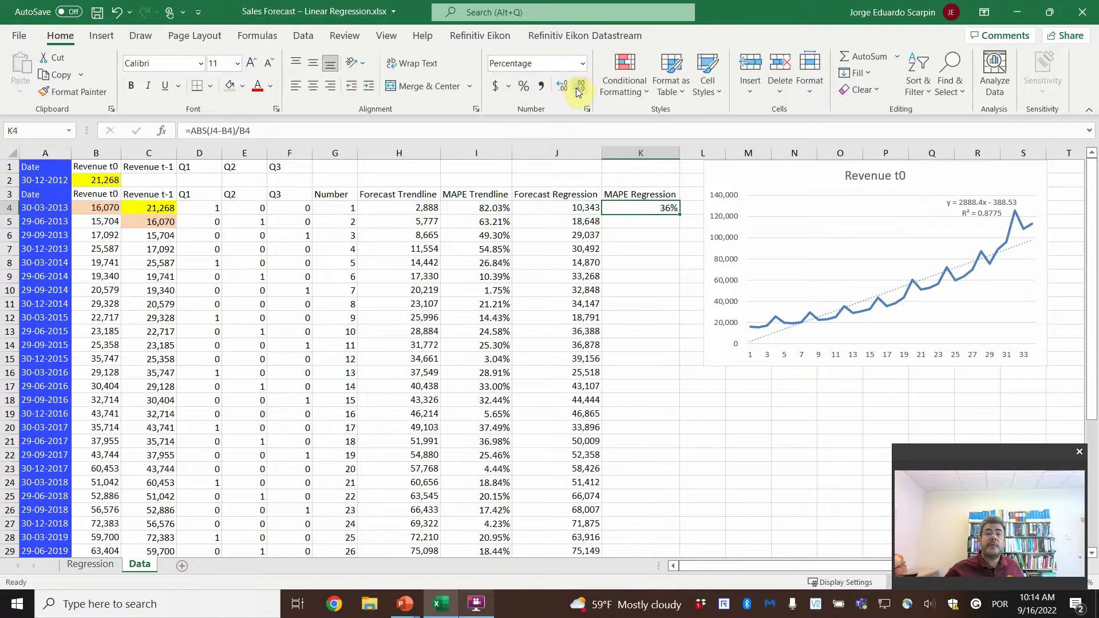
click(566, 86)
click(567, 86)
key(ctrl+c)
key(shift+Page_Down)
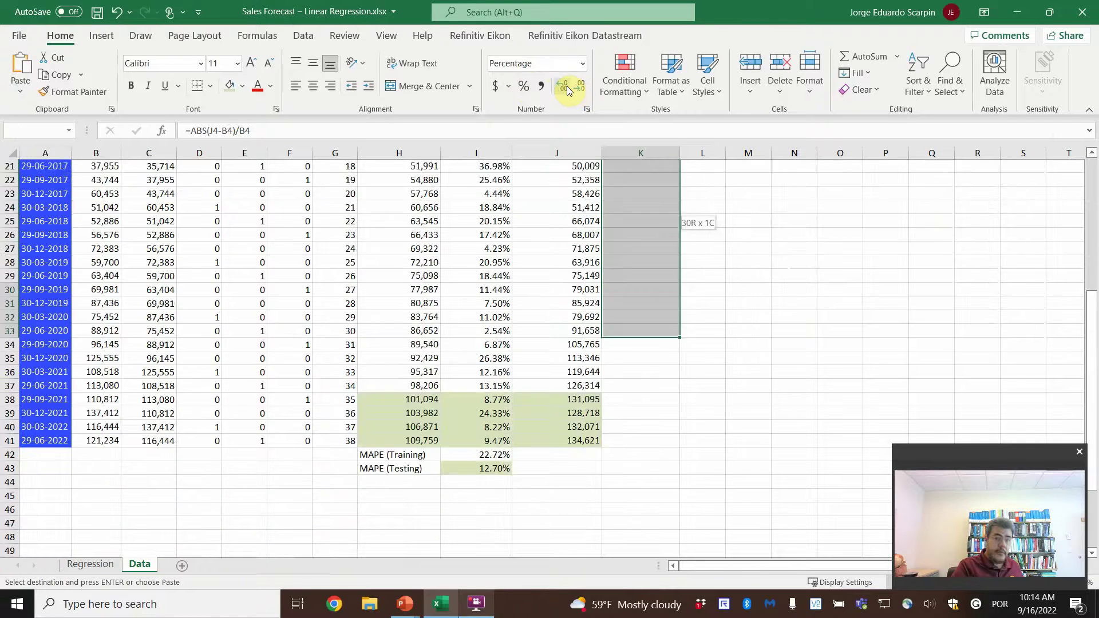
key(shift+Down)
key(shift+Down)
key(shift+Down)
key(shift+Down)
key(shift+Down)
key(shift+Down)
key(shift+Down)
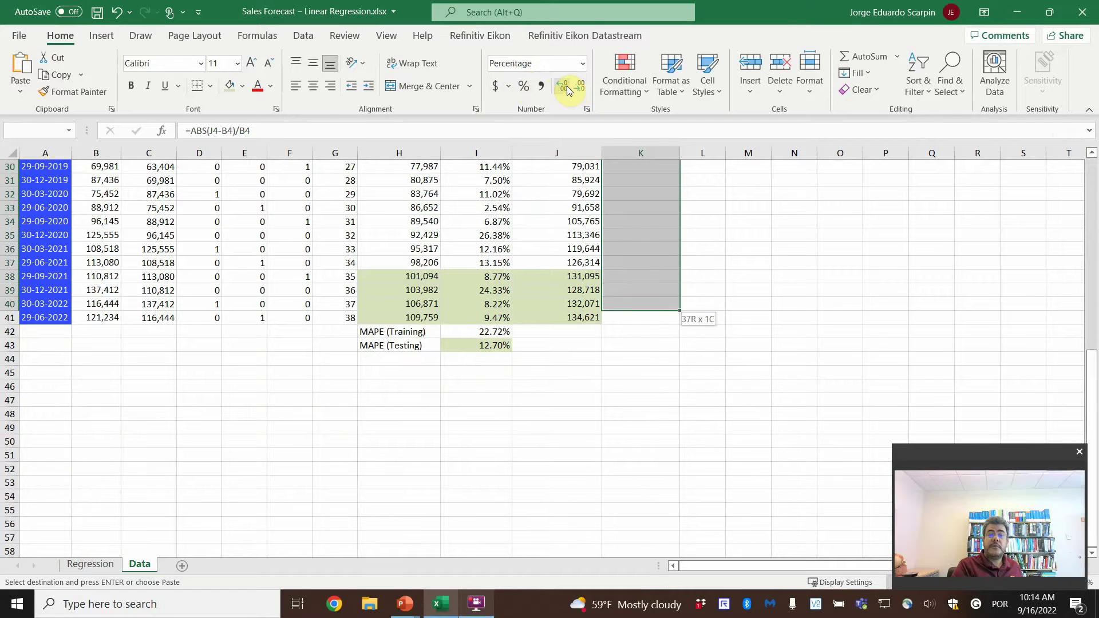
key(shift+Down)
key(Return)
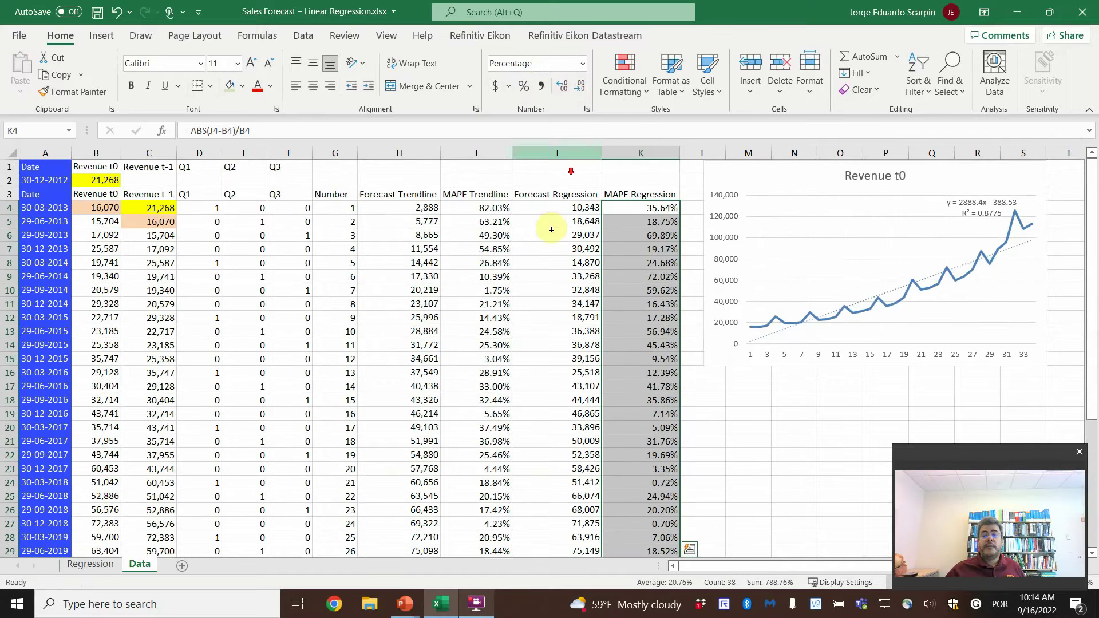
Step: Shade the testing-period MAPE values K38:K41 light green
scroll(573, 257, down, 6)
drag(640, 427, 647, 467)
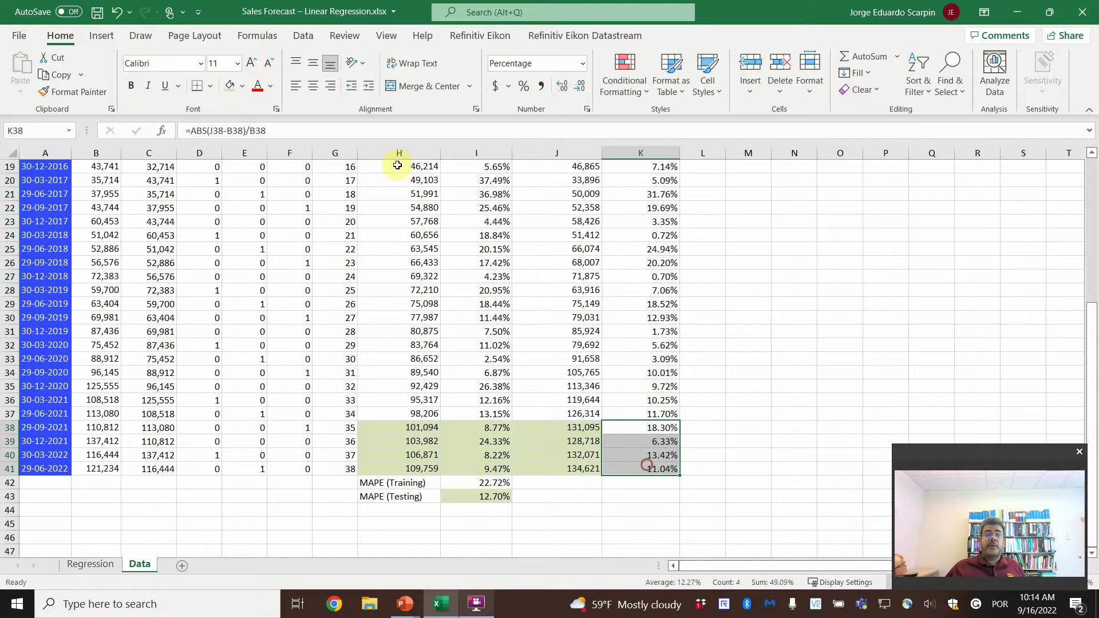
click(231, 86)
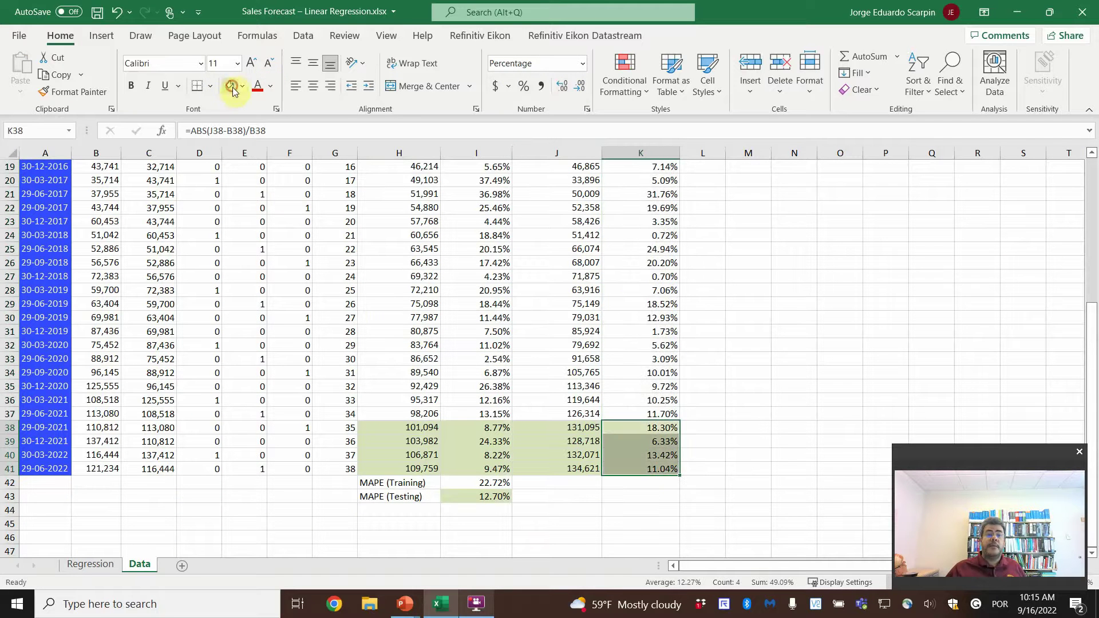
Step: Copy the MAPE averages from I42:I43 into K42:K43, giving 21.75% training and 12.27% testing
click(500, 484)
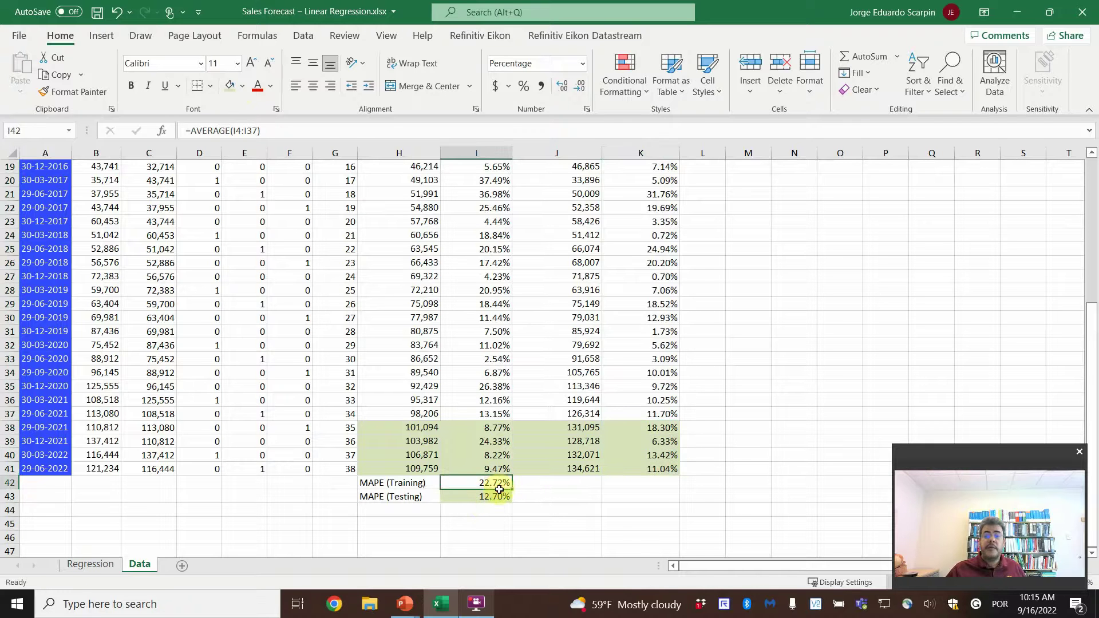
drag(500, 489, 500, 496)
key(ctrl+c)
key(Right)
key(Right)
key(Right)
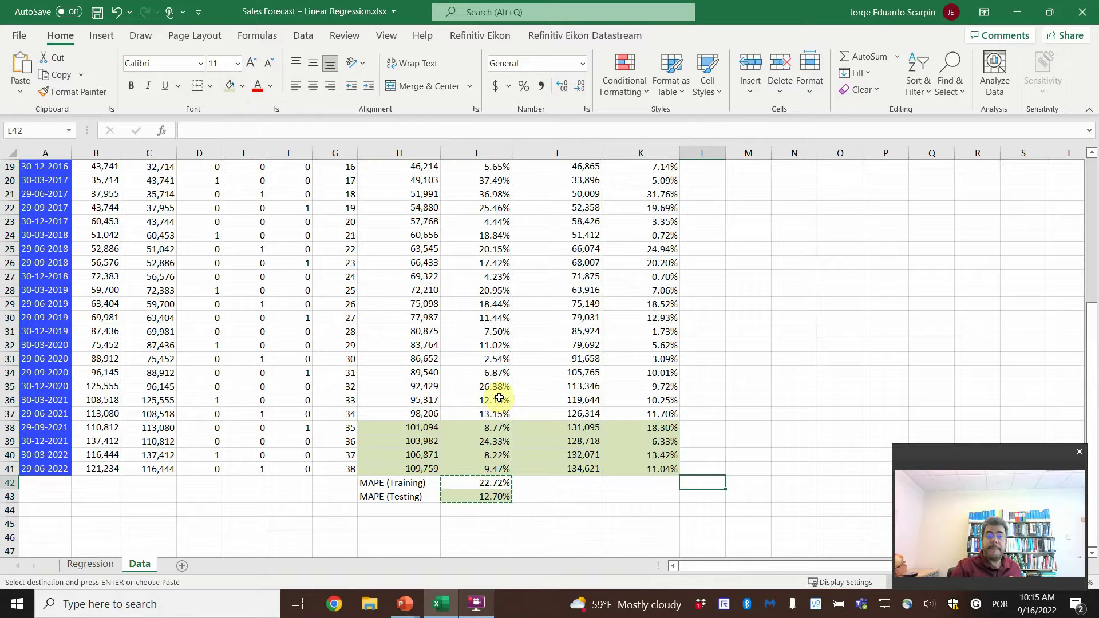
key(Left)
key(Return)
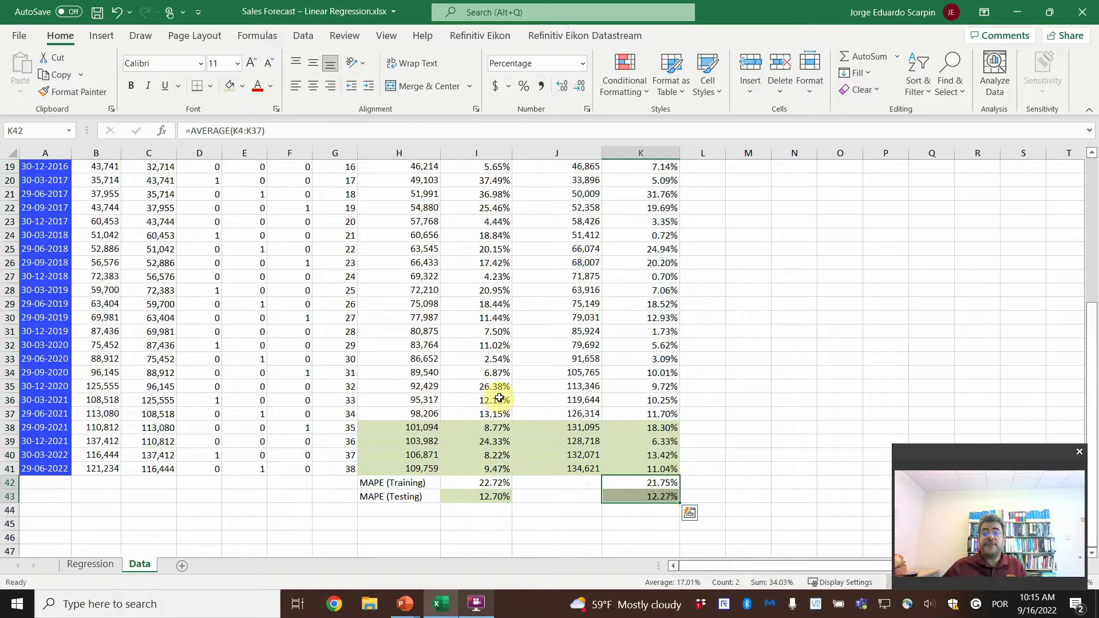
click(658, 497)
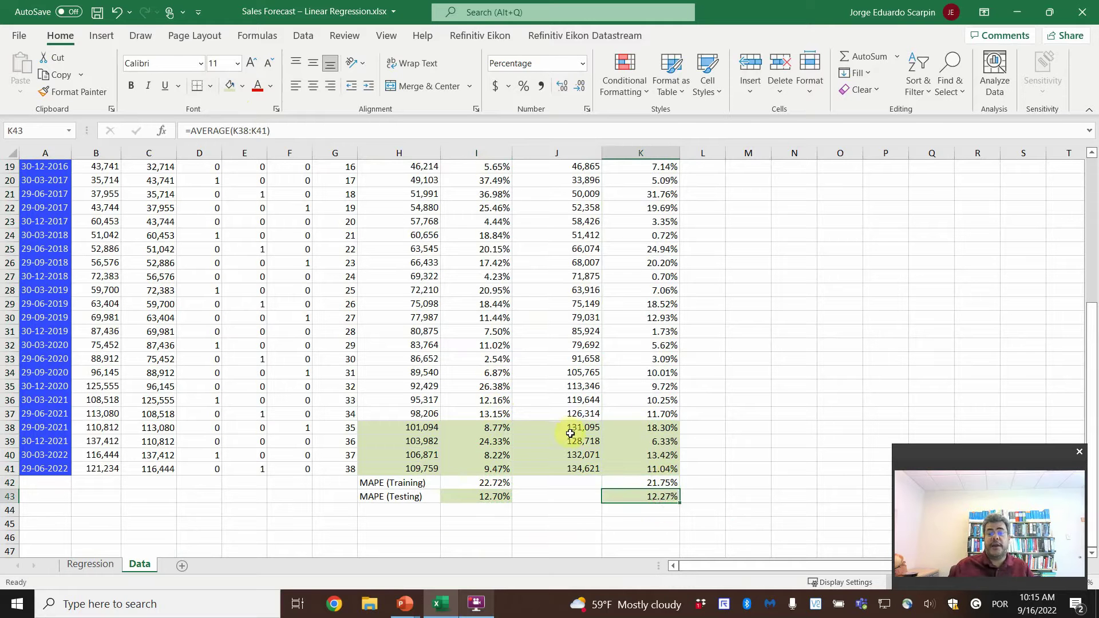
Step: Review the regression forecast formulas in J38:J41 and previous-quarter revenue formulas in C38:C41
drag(570, 431, 570, 469)
key(ctrl+v)
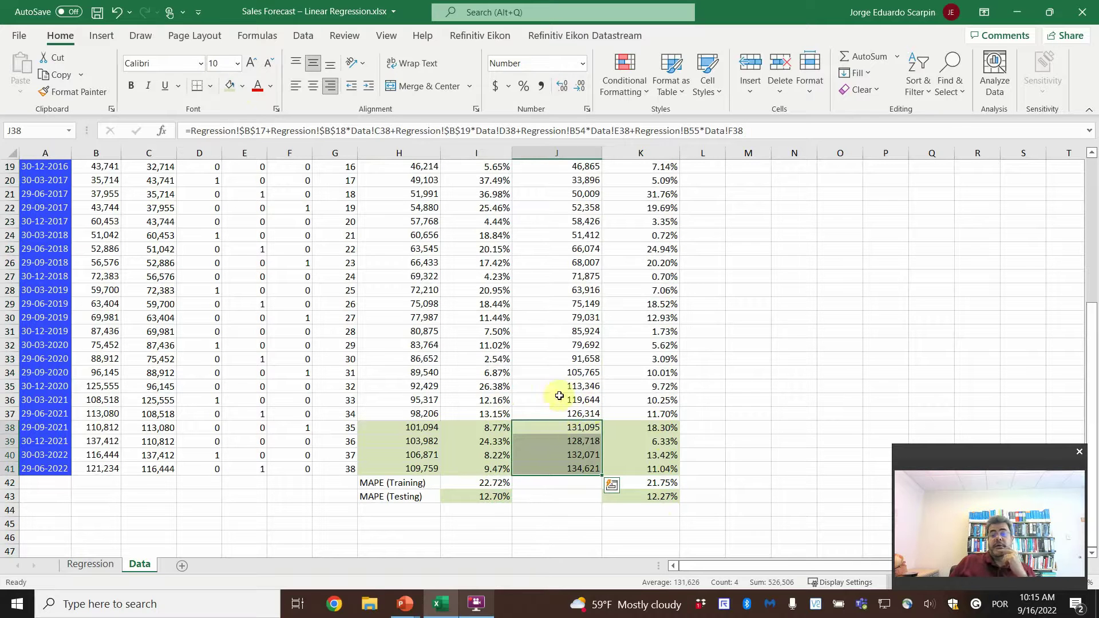
click(556, 429)
click(563, 439)
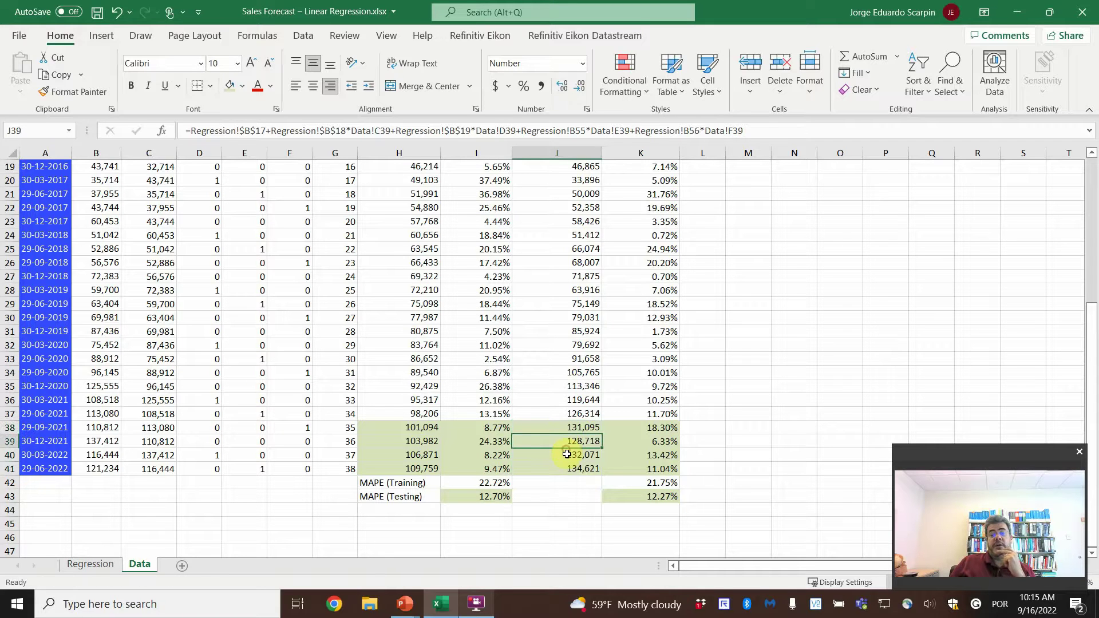
click(566, 455)
click(572, 468)
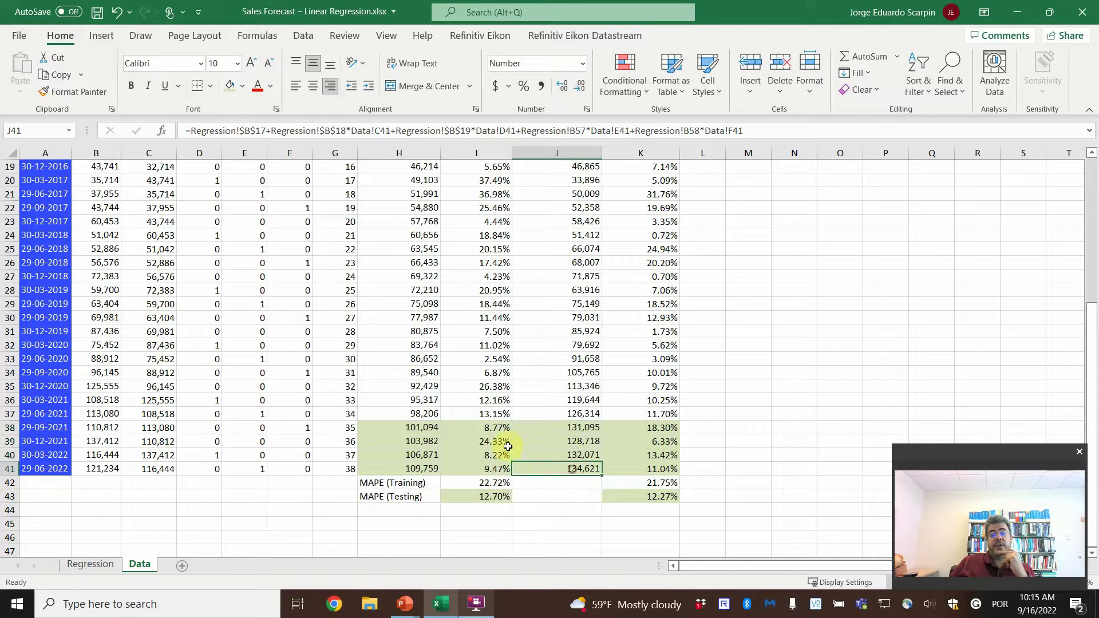
click(152, 428)
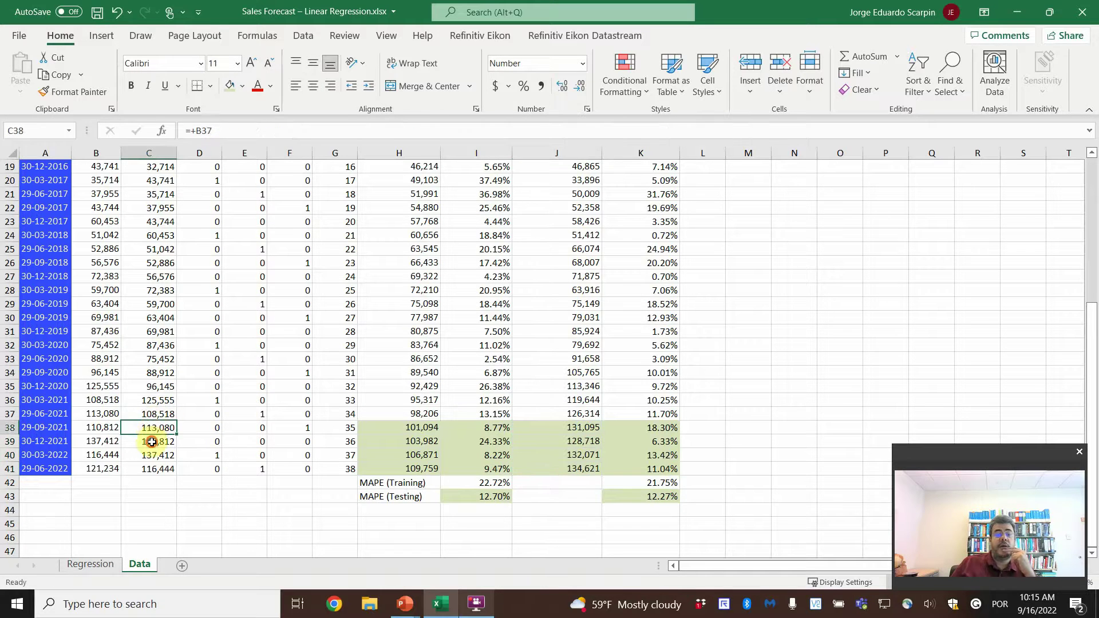
click(152, 441)
click(153, 455)
click(152, 469)
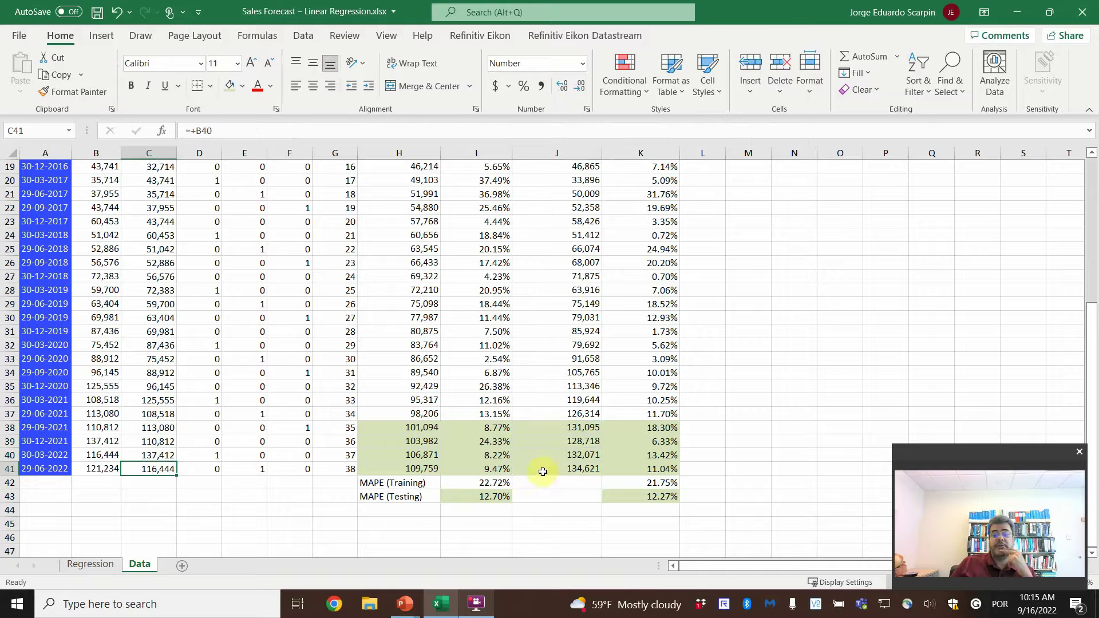
Step: Put a helper formula in L38 referencing J38, showing 131,095
click(707, 428)
text(+)
key(Left)
key(Left)
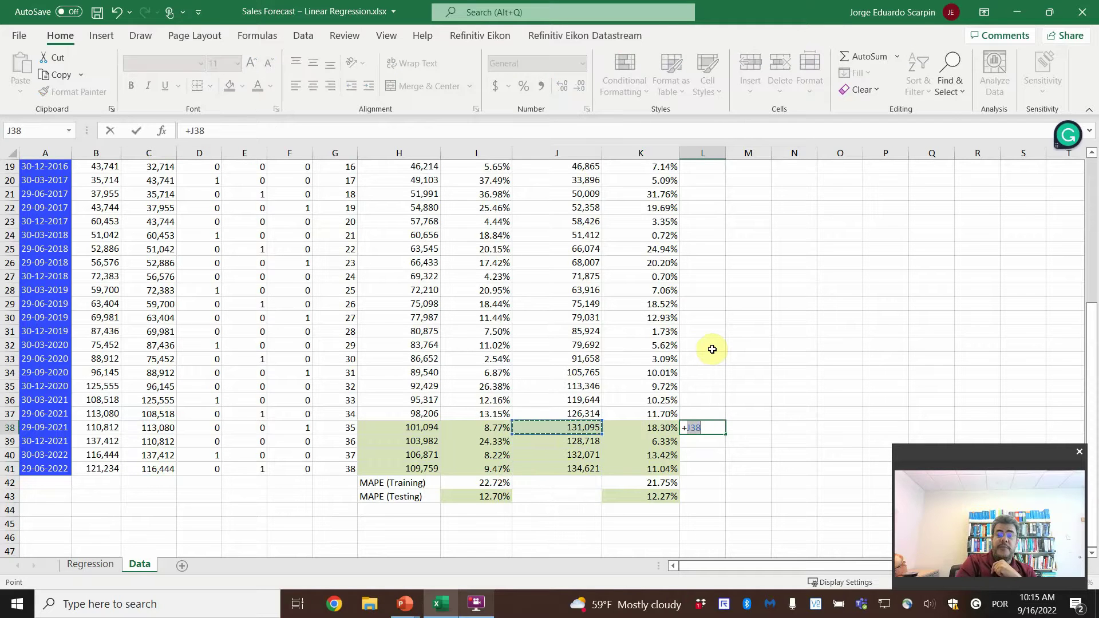
key(Return)
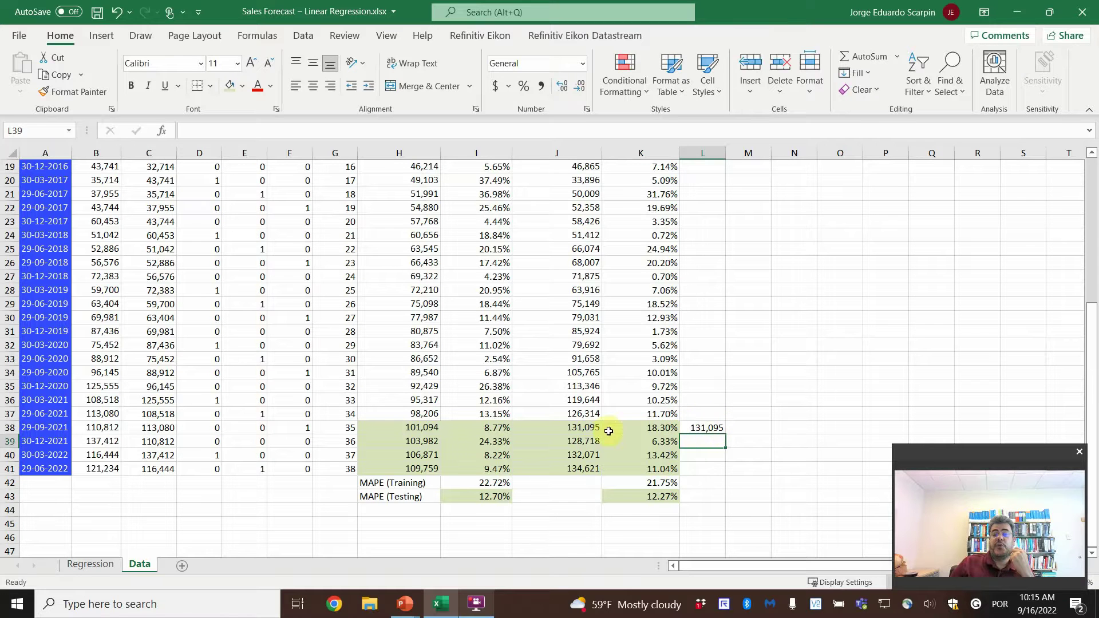
Step: Edit J39's forecast to use L38 instead of the Data!C39 revenue reference
click(577, 443)
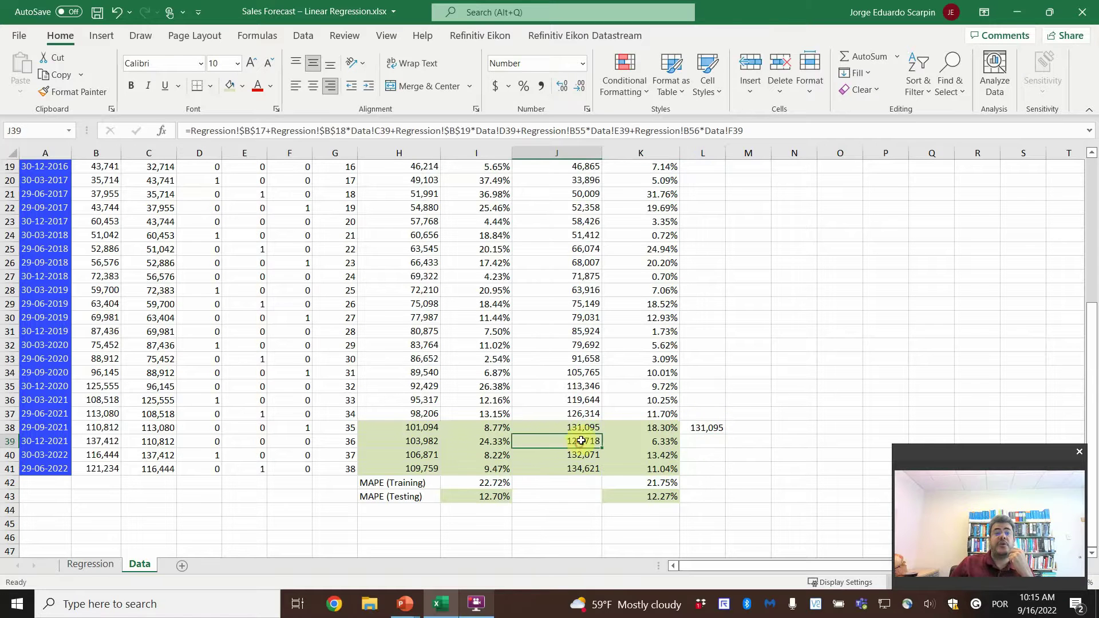
click(351, 130)
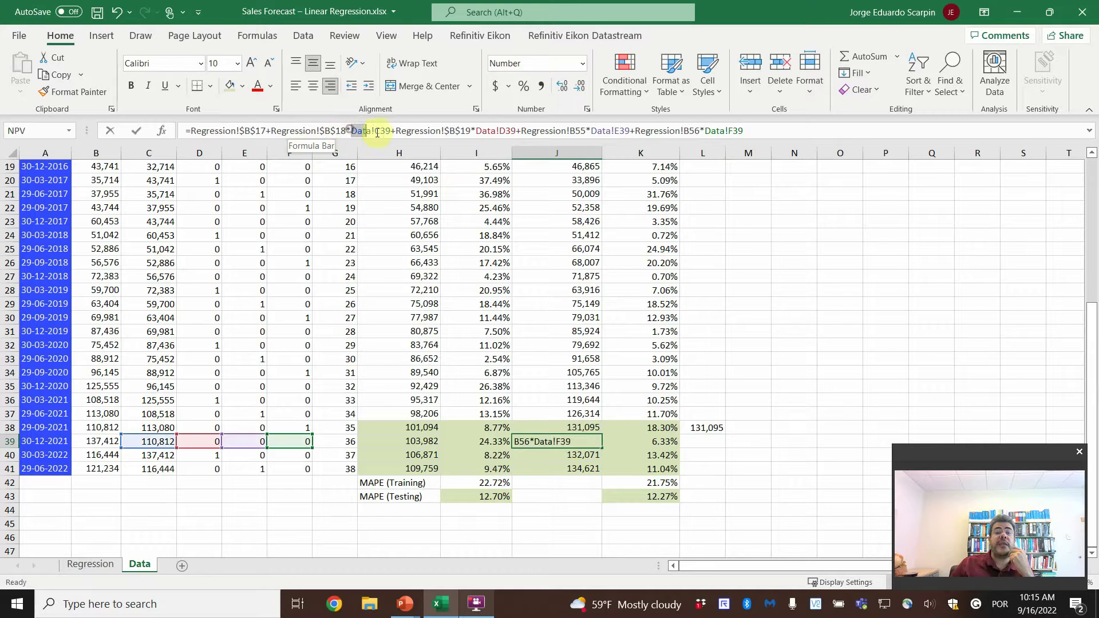
drag(350, 131, 373, 131)
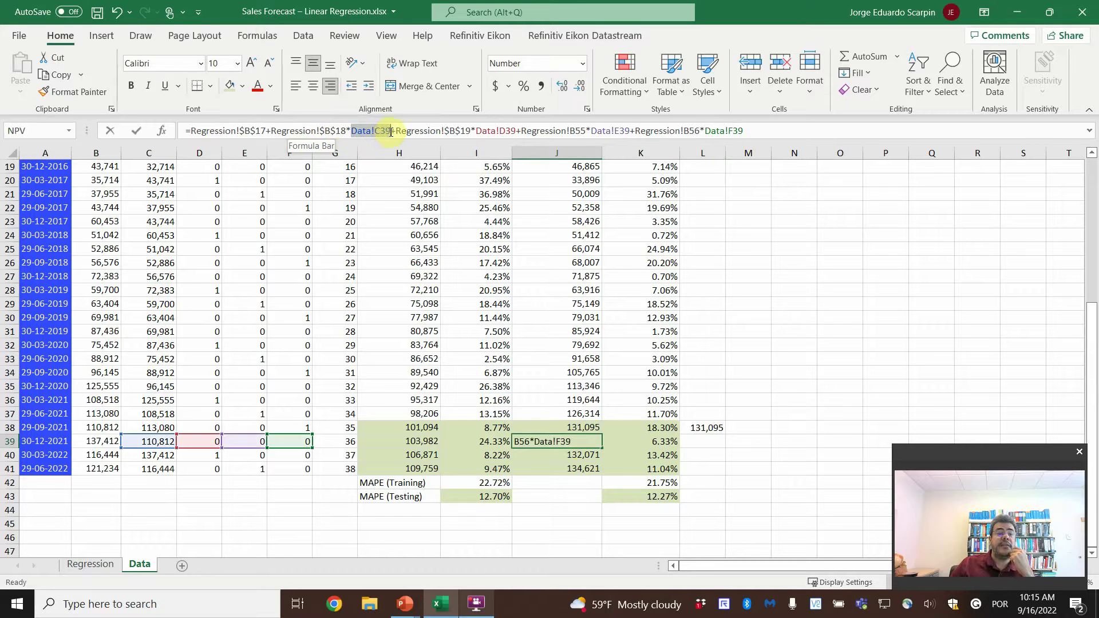
key(BackSpace)
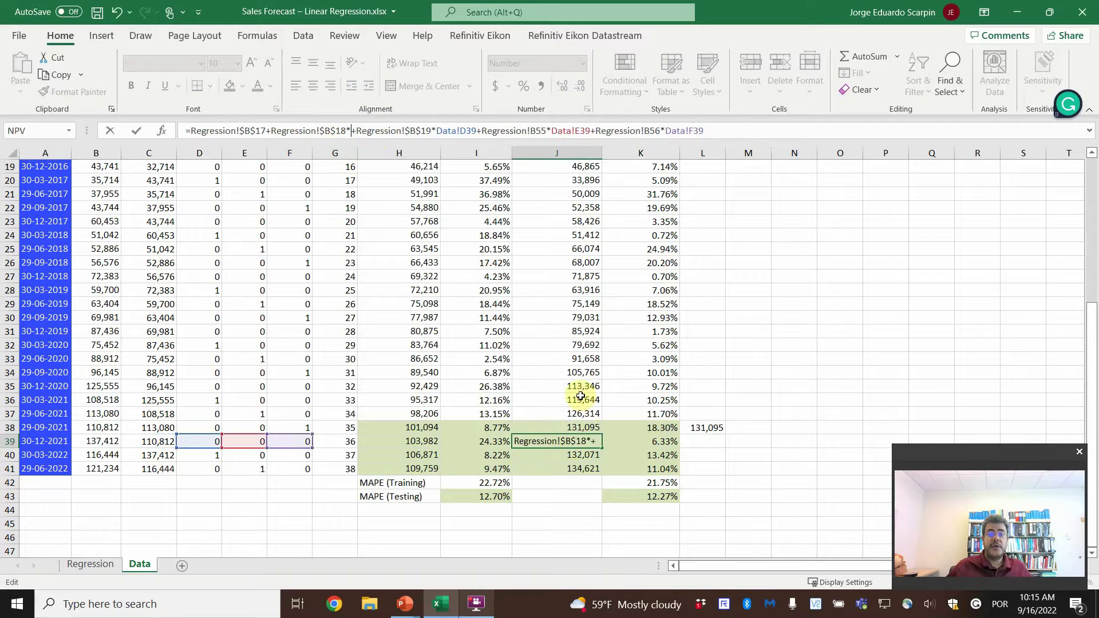
click(704, 427)
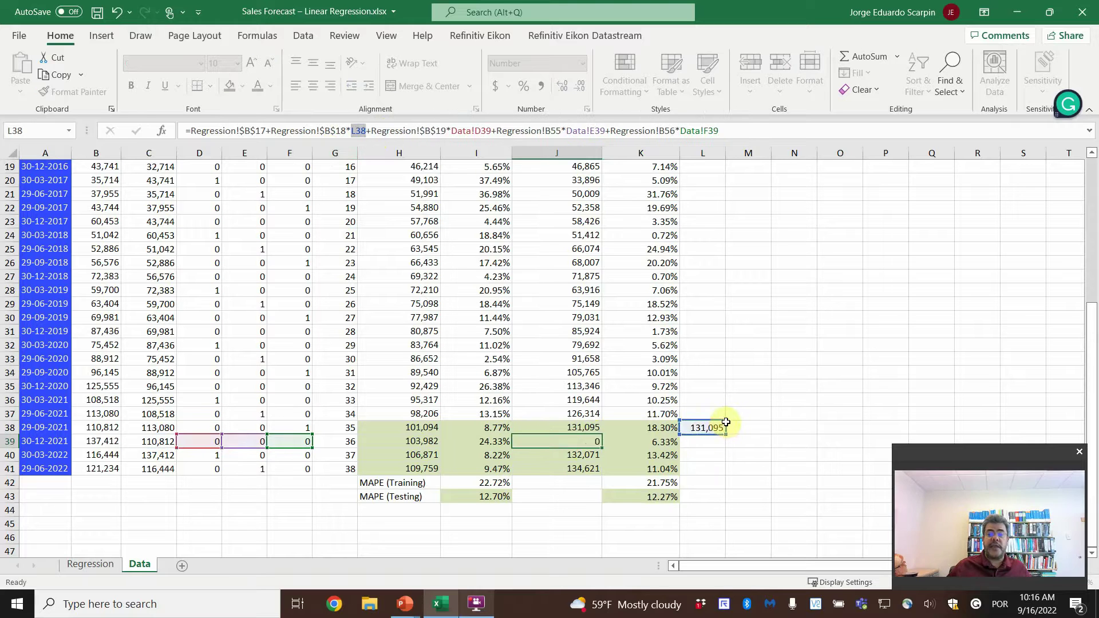
key(Return)
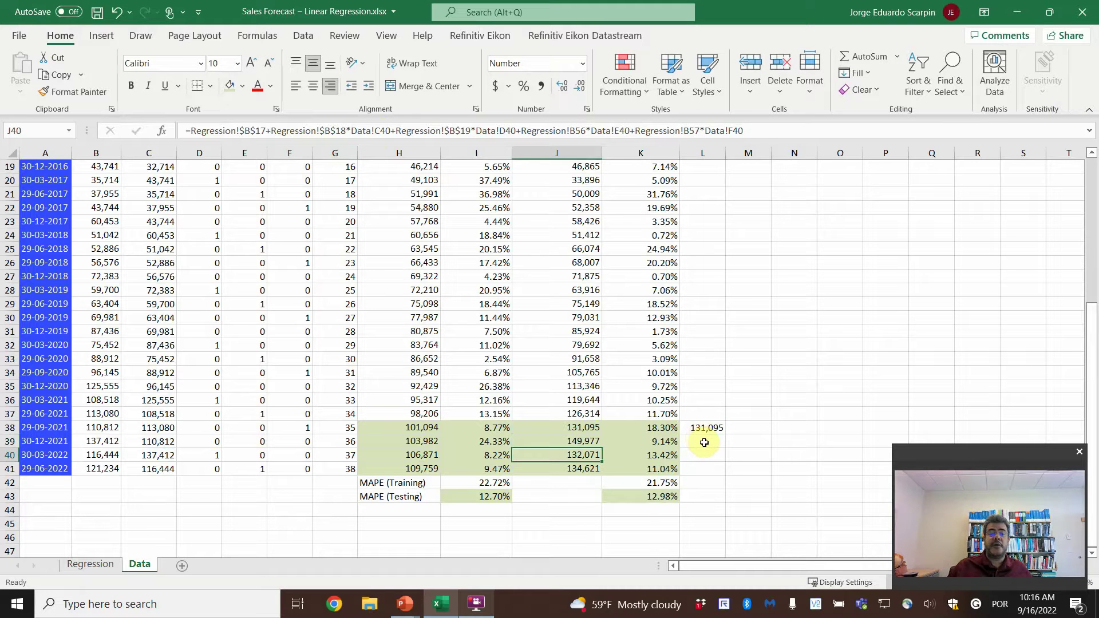
Step: Link helper cells L39:L41 to J39:J41 and fill J39's edited formula down to J41
click(704, 443)
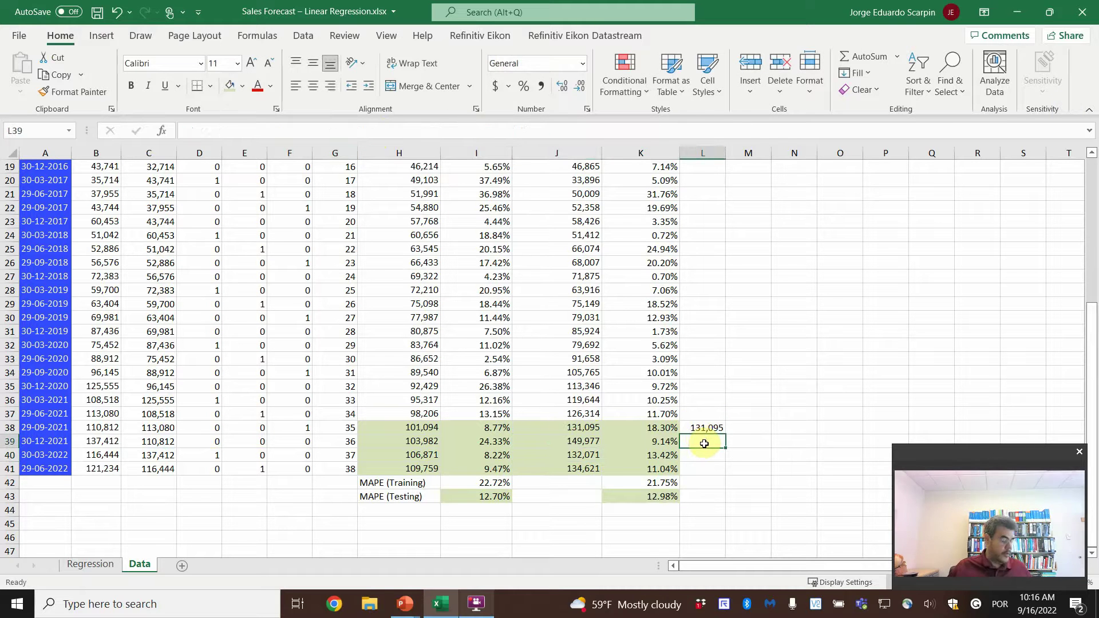
text(=)
click(587, 442)
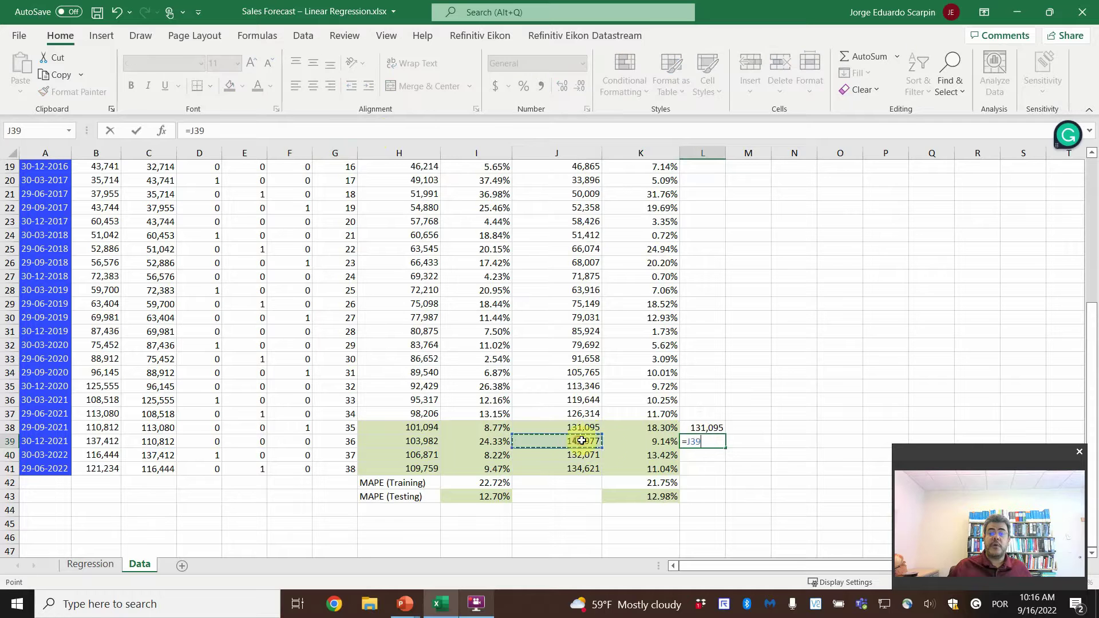
key(Return)
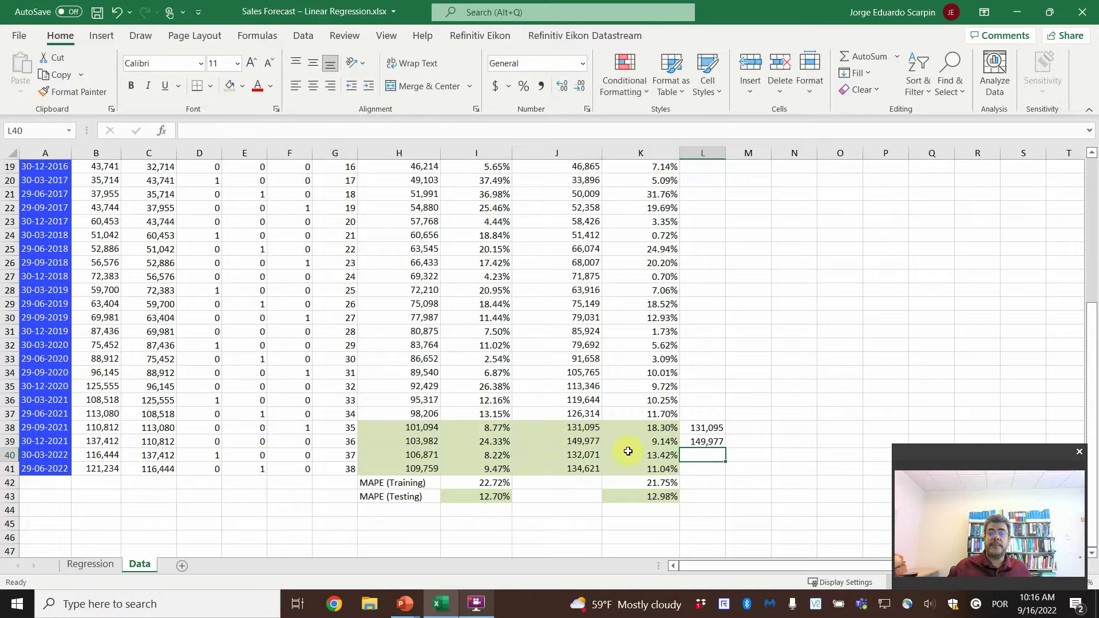
text(=)
click(584, 455)
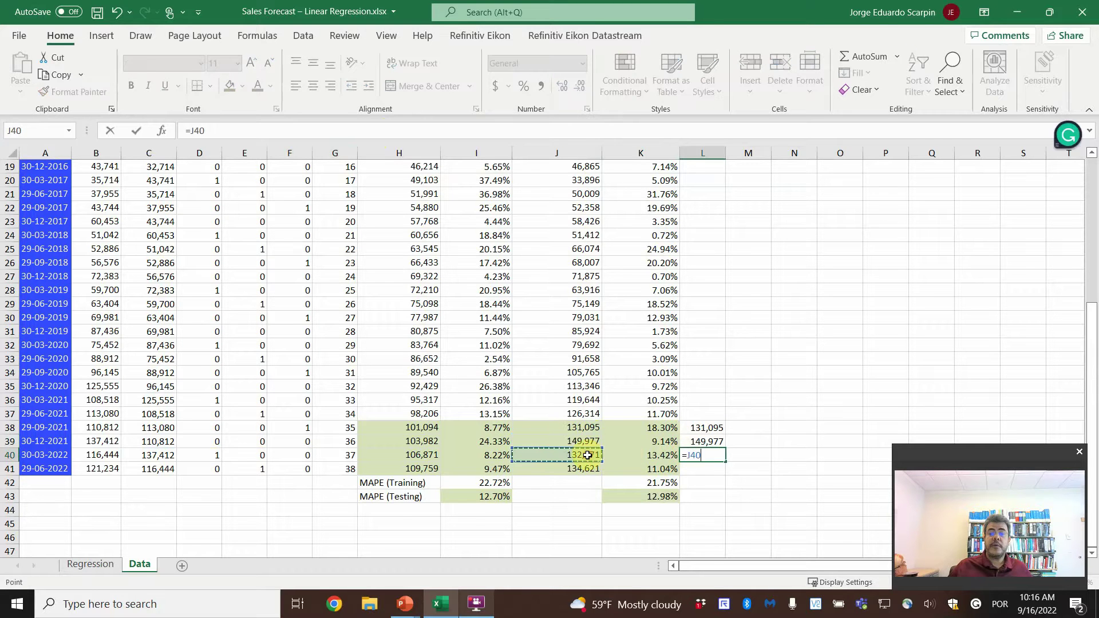
key(Return)
text(=)
click(575, 467)
key(Return)
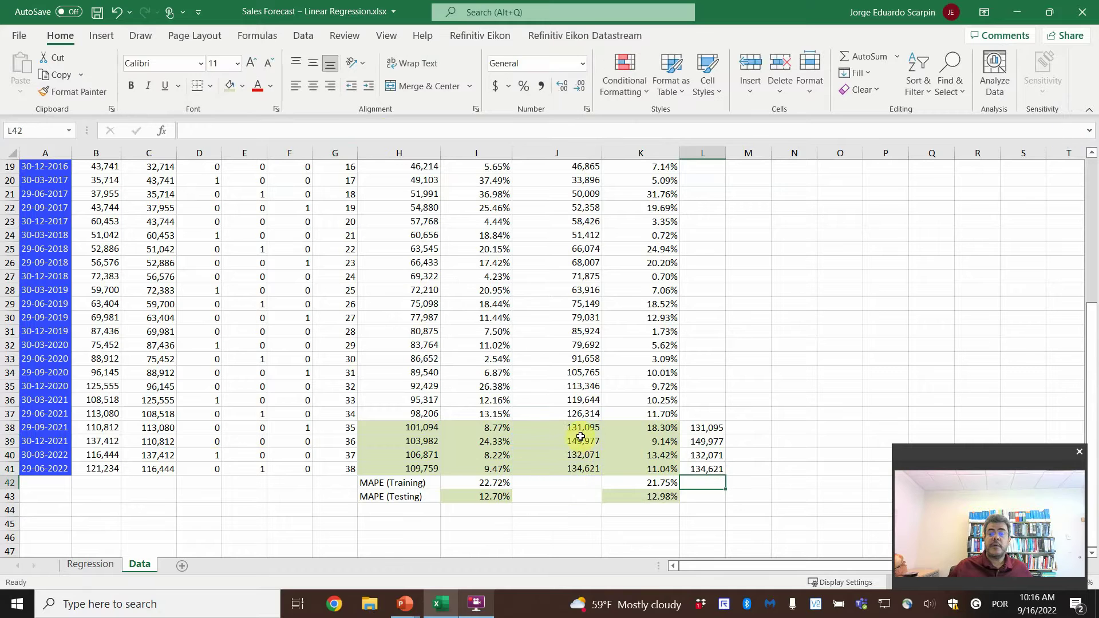
click(579, 444)
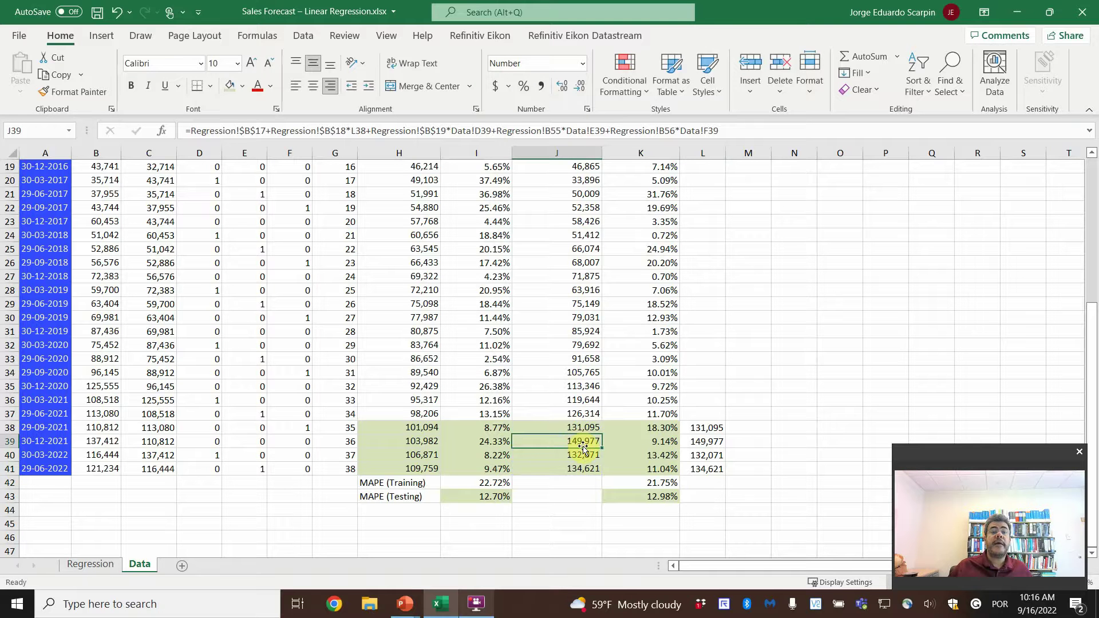
drag(602, 449, 602, 470)
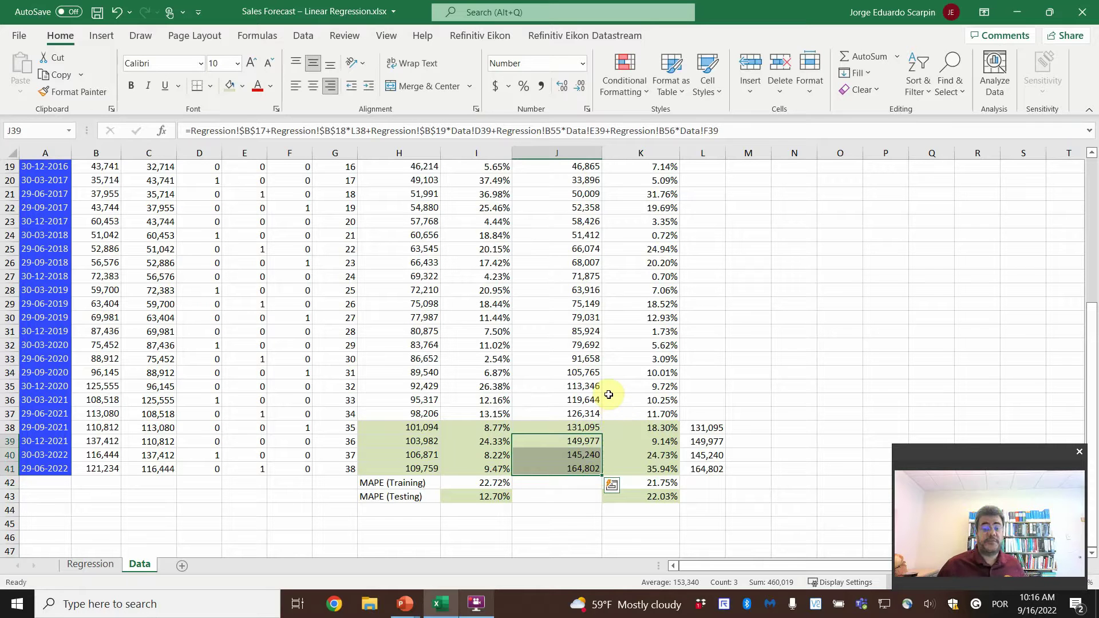
Step: Undo the fill, helper values and J39 edit, restoring the forecast to 128,718
key(ctrl+z)
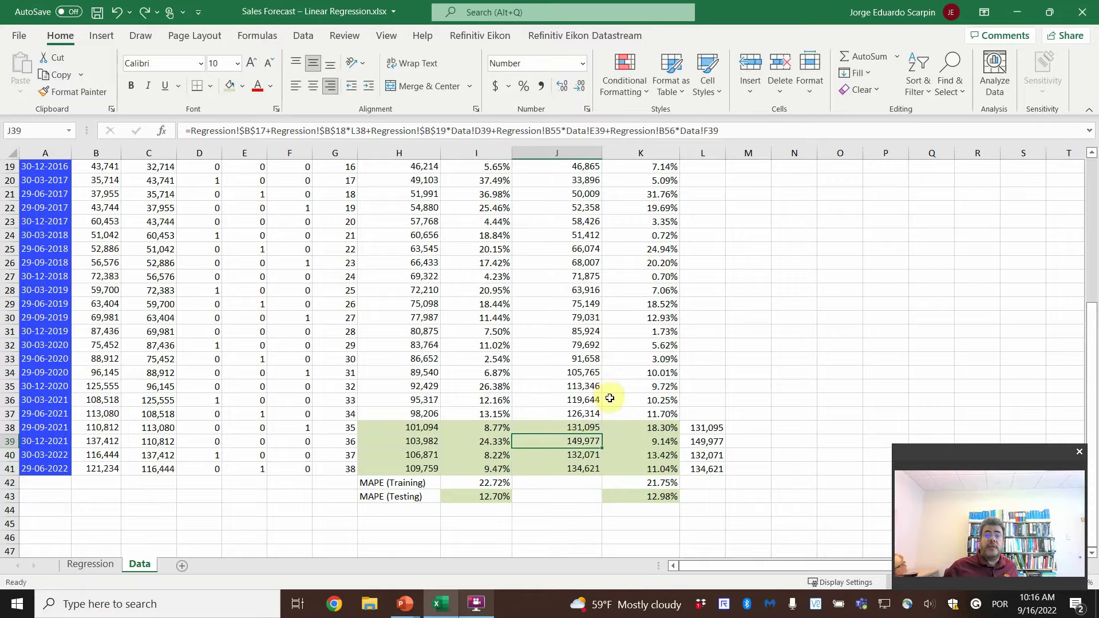
key(ctrl+z)
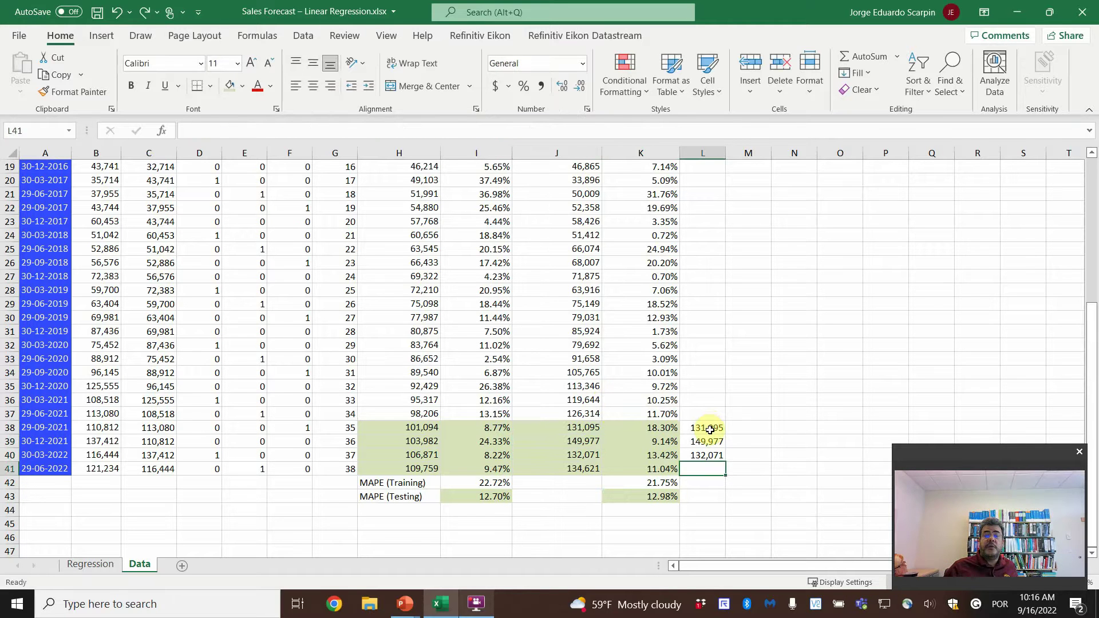
key(ctrl+z)
key(ctrl+z)
key(ctrl+z)
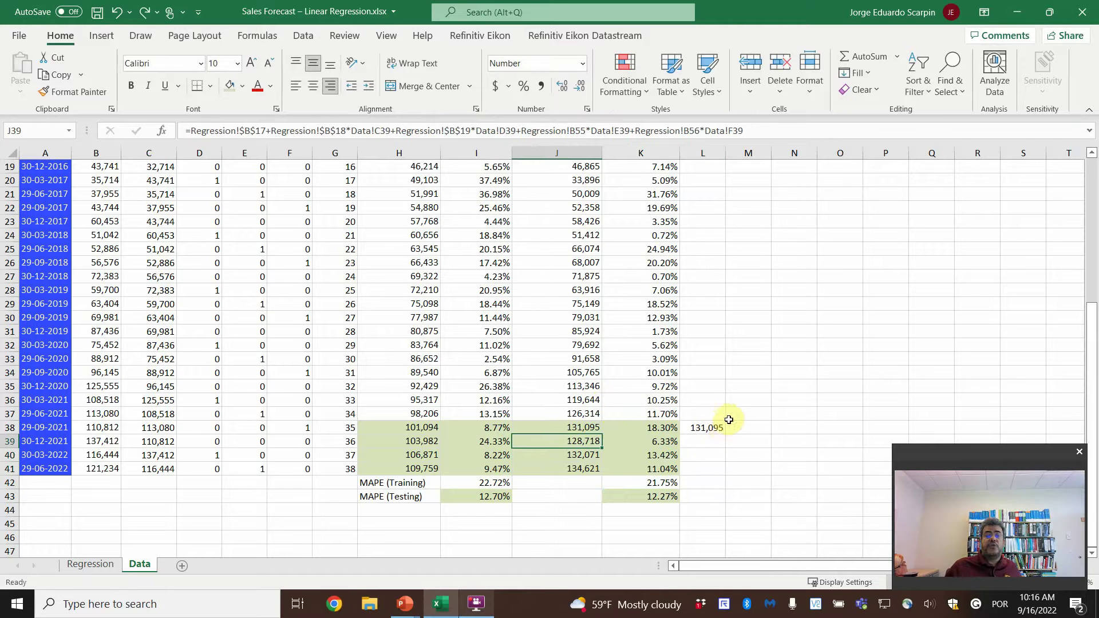
key(ctrl+z)
key(ctrl+z)
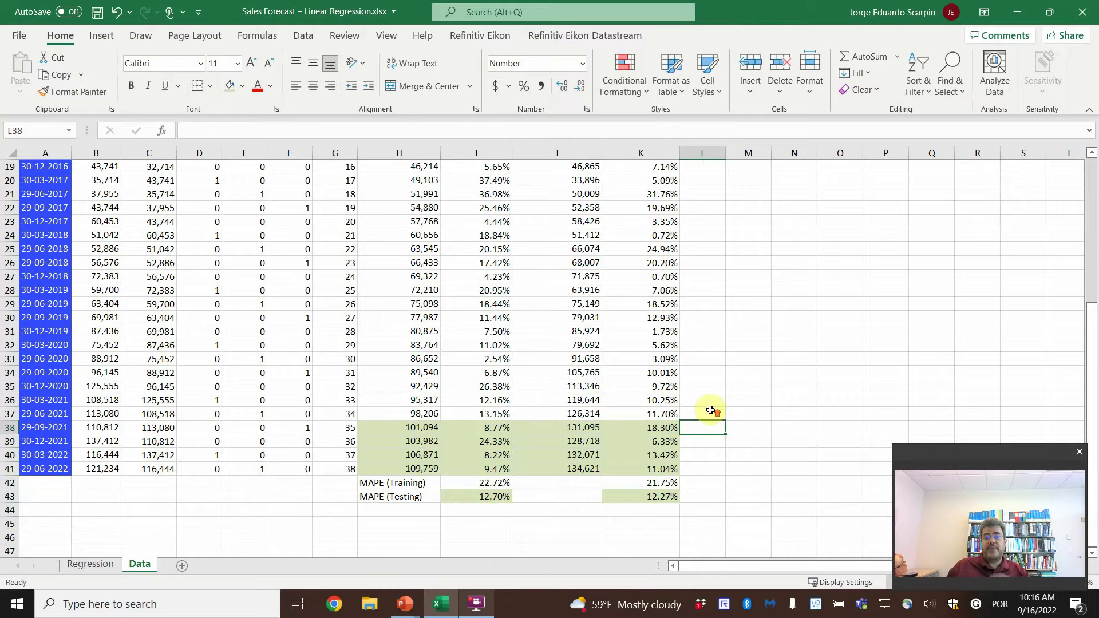
Step: Select B3:B41, H3:H41 and J3:J41 together as the chart's data
scroll(711, 410, up, 6)
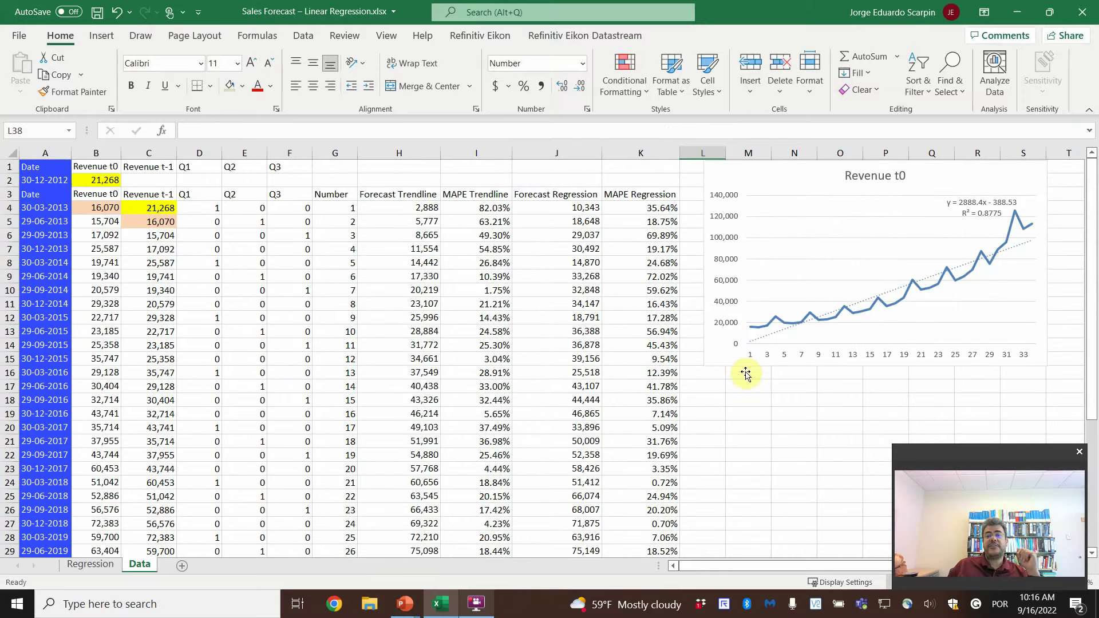
click(96, 194)
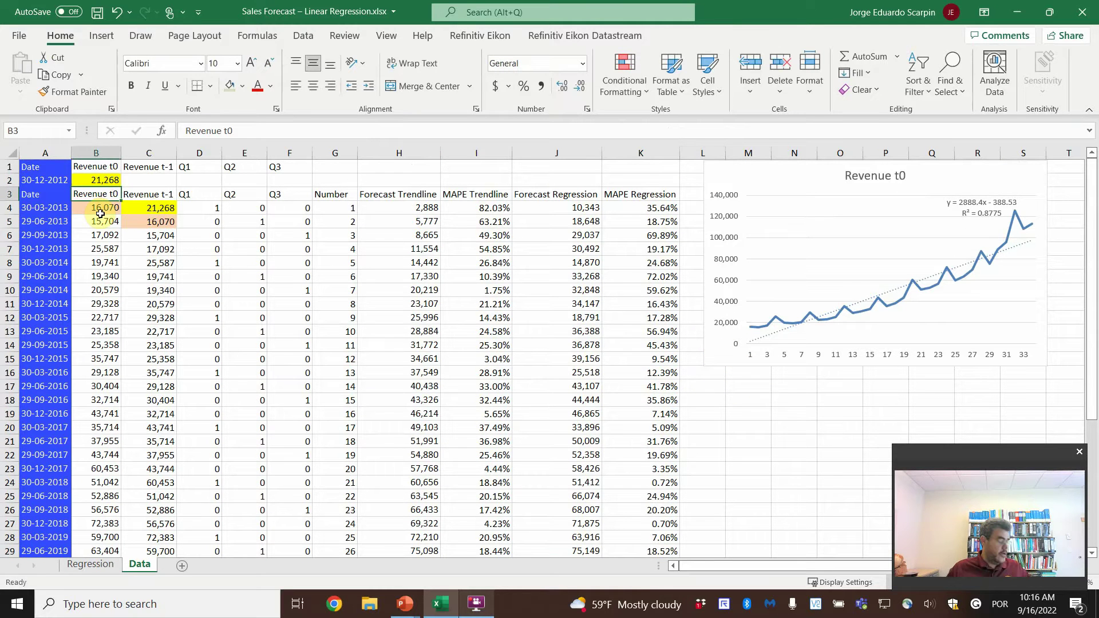
click(100, 214)
key(shift+Down)
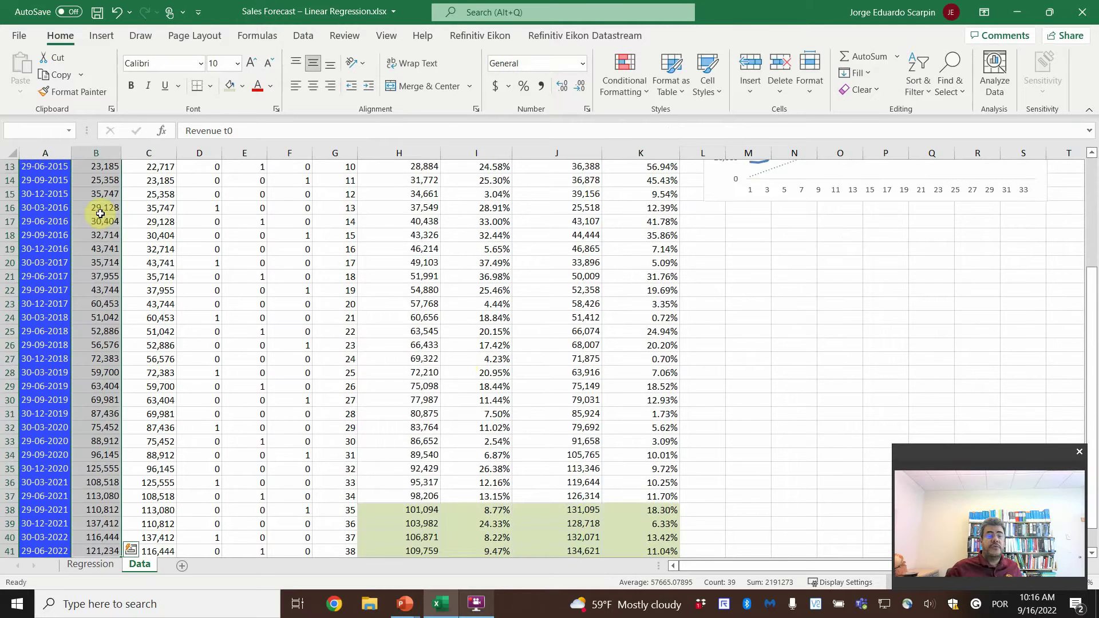
scroll(635, 389, up, 6)
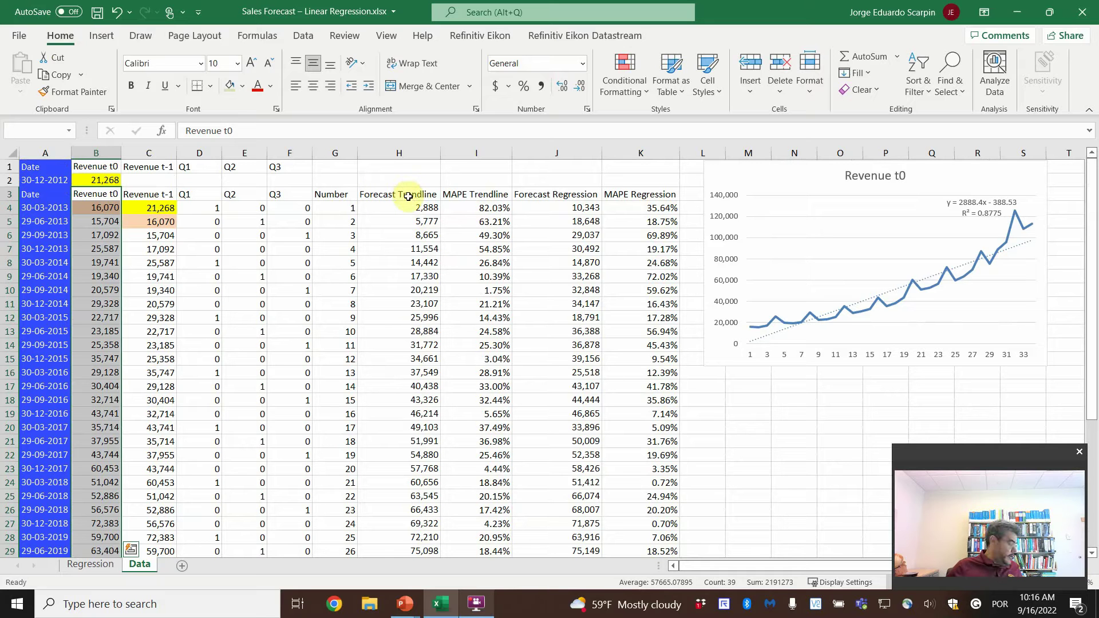
drag(408, 196, 416, 509)
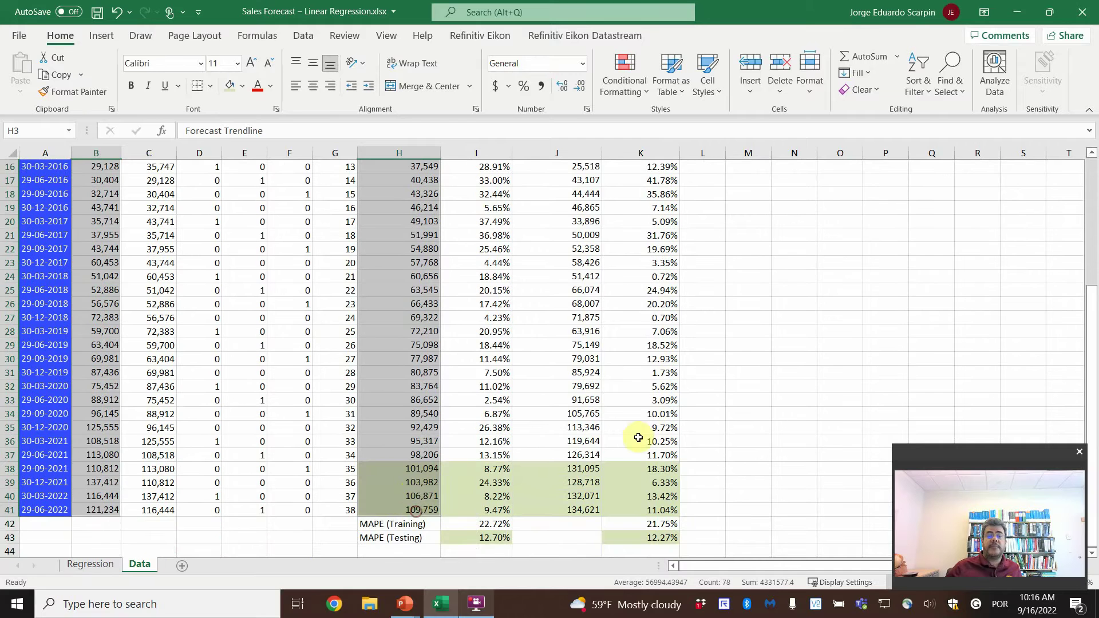
scroll(629, 366, up, 5)
drag(569, 191, 578, 508)
Step: Insert a 2-D line chart and place it right of the table below the Revenue t0 chart
click(101, 36)
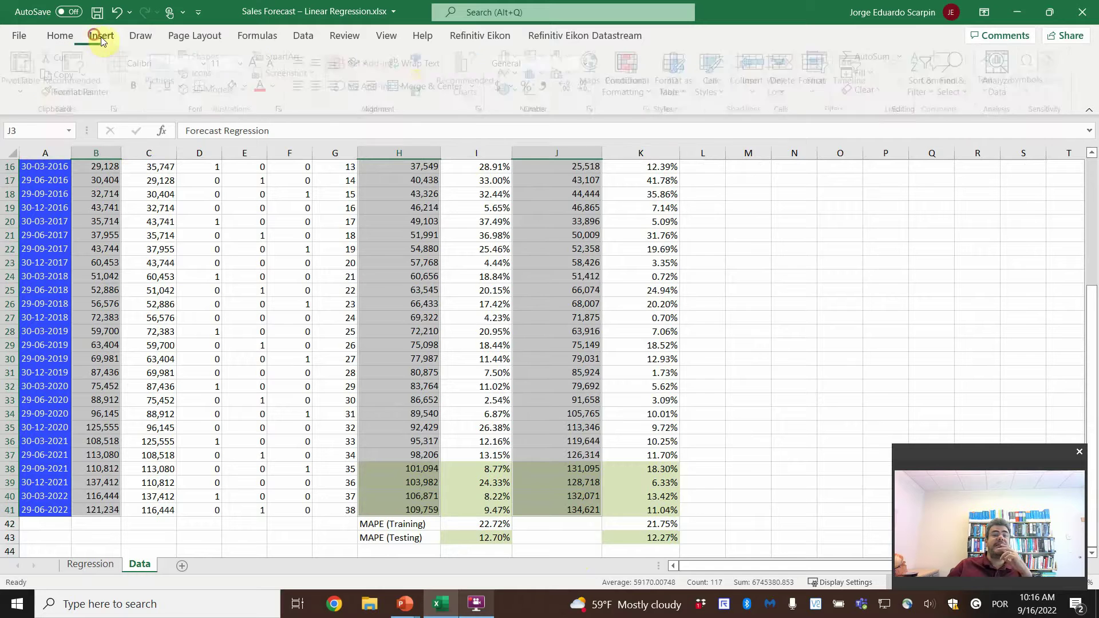
click(515, 73)
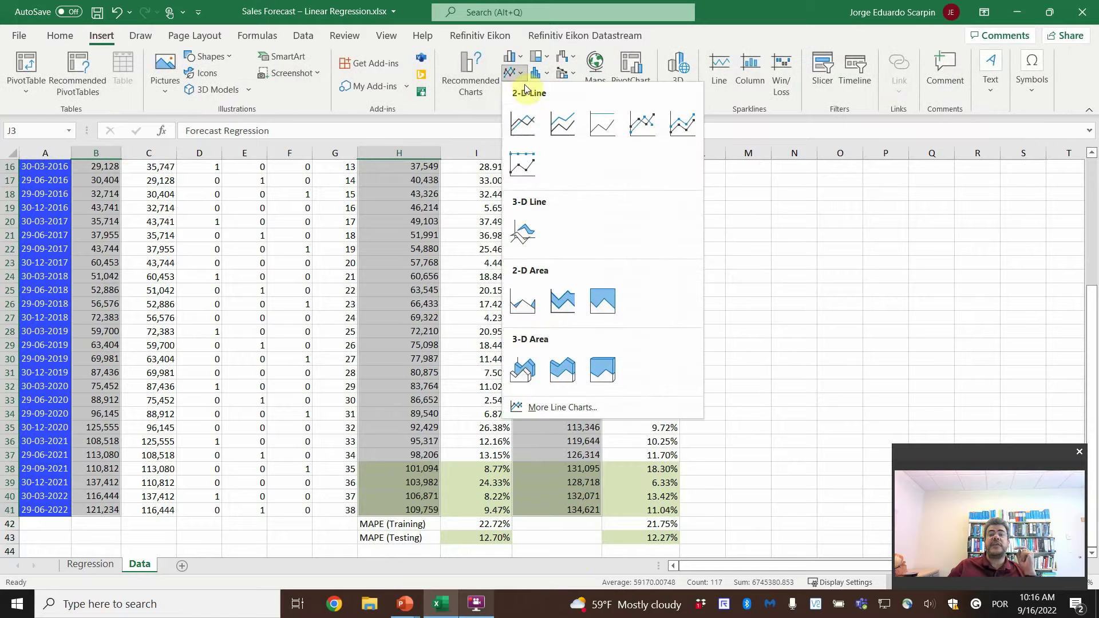
click(522, 120)
drag(655, 269, 953, 198)
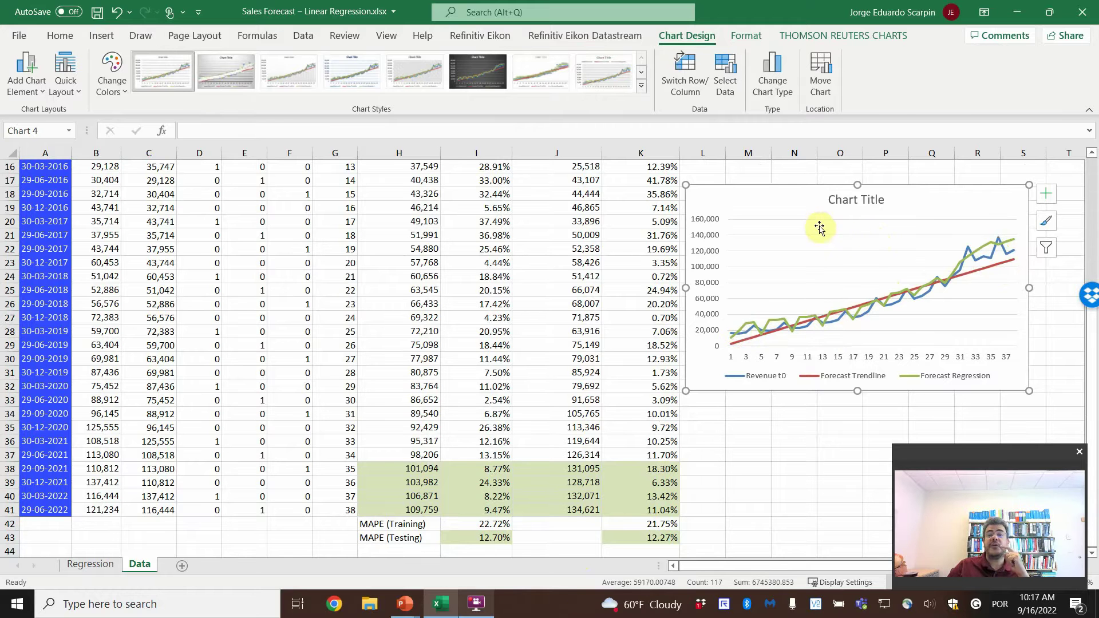
drag(805, 202, 812, 178)
scroll(790, 236, up, 3)
drag(792, 289, 817, 320)
scroll(822, 455, down, 2)
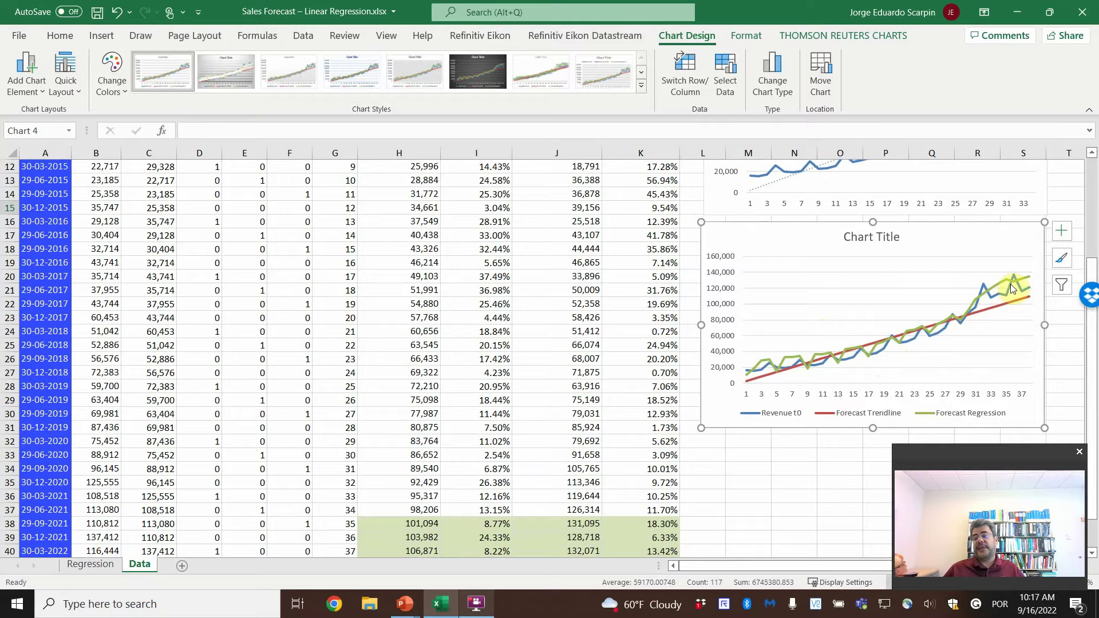
mouse_move(973, 307)
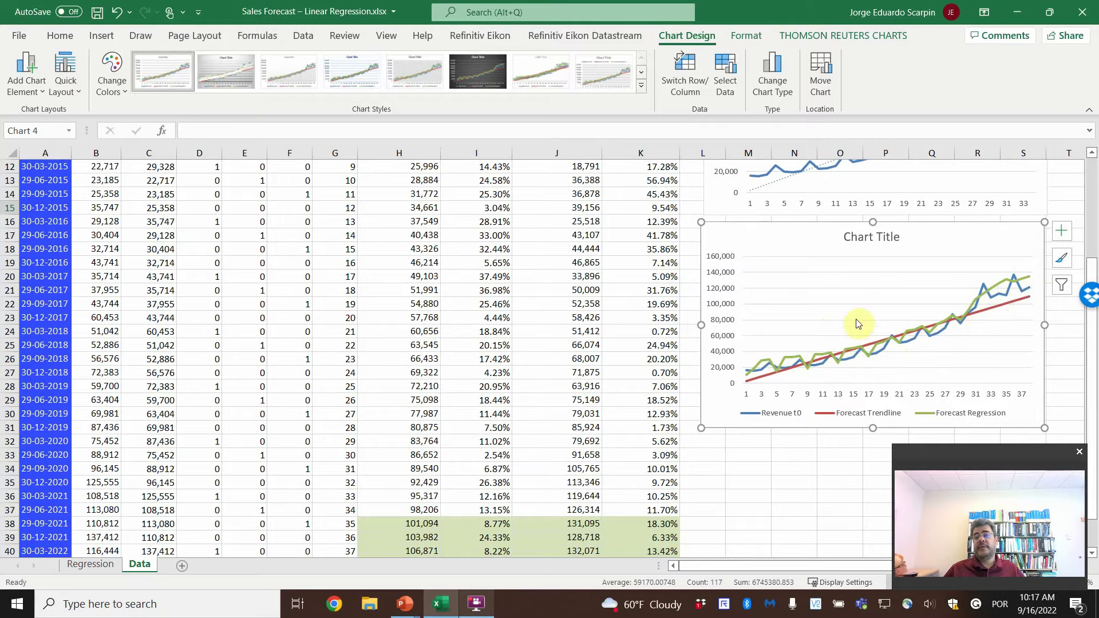
scroll(856, 318, up, 4)
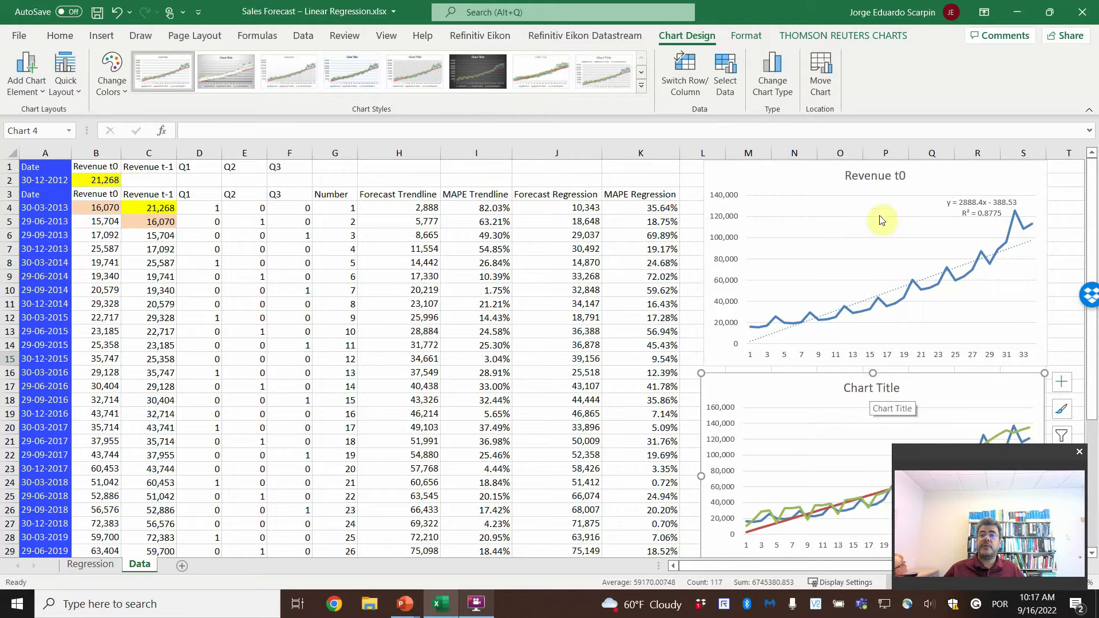
Step: Replace the new chart's placeholder title with 'Forecast'
double_click(888, 176)
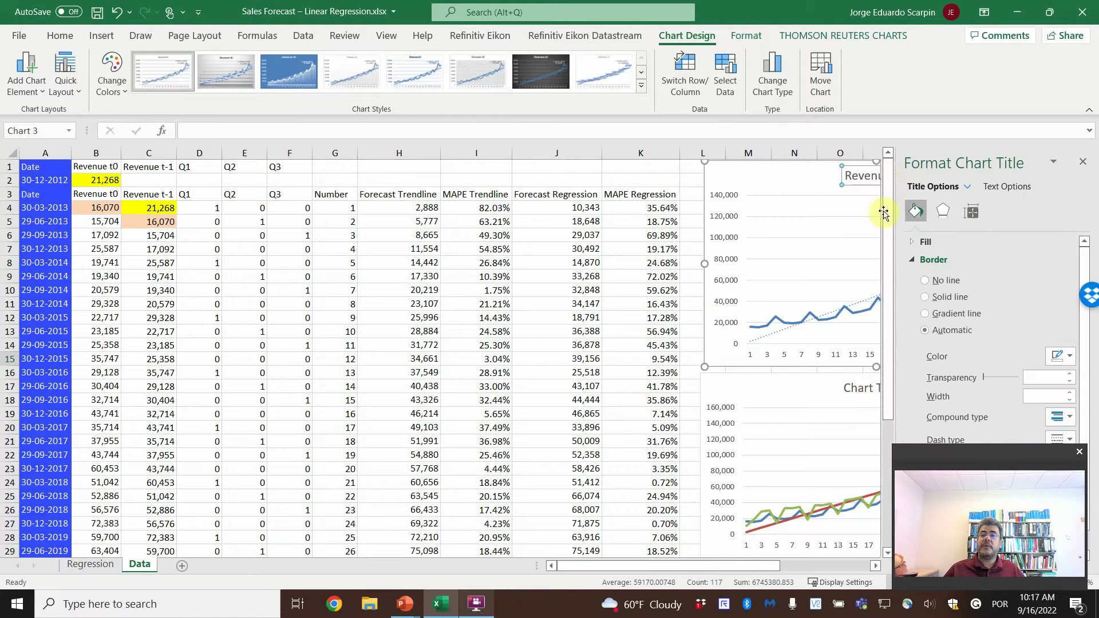
click(1082, 161)
double_click(867, 387)
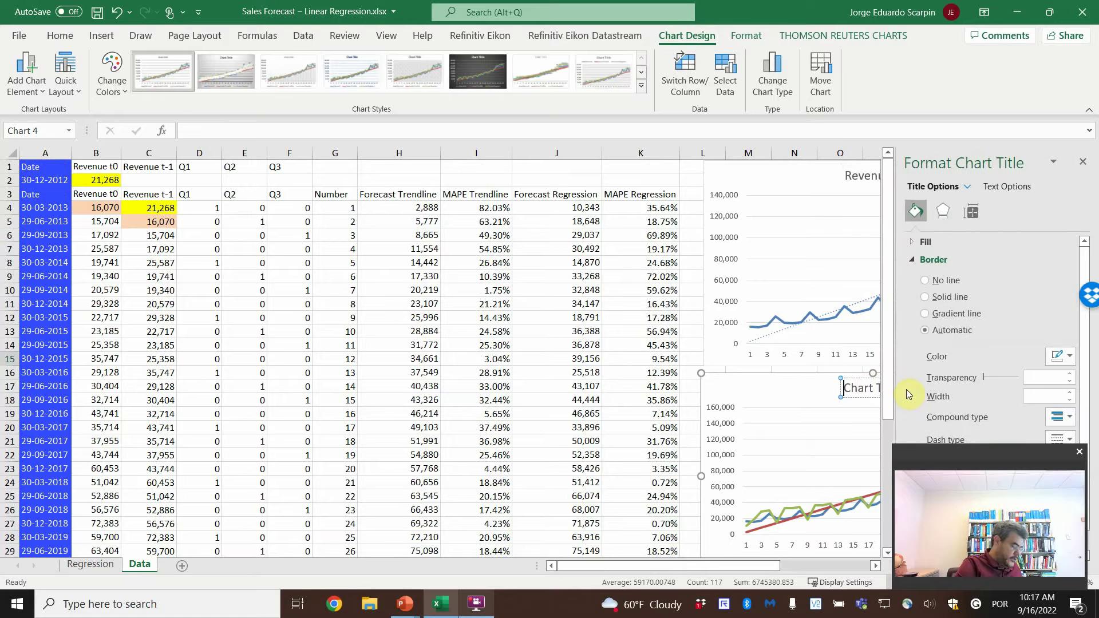
key(ctrl+a)
text(Forecast)
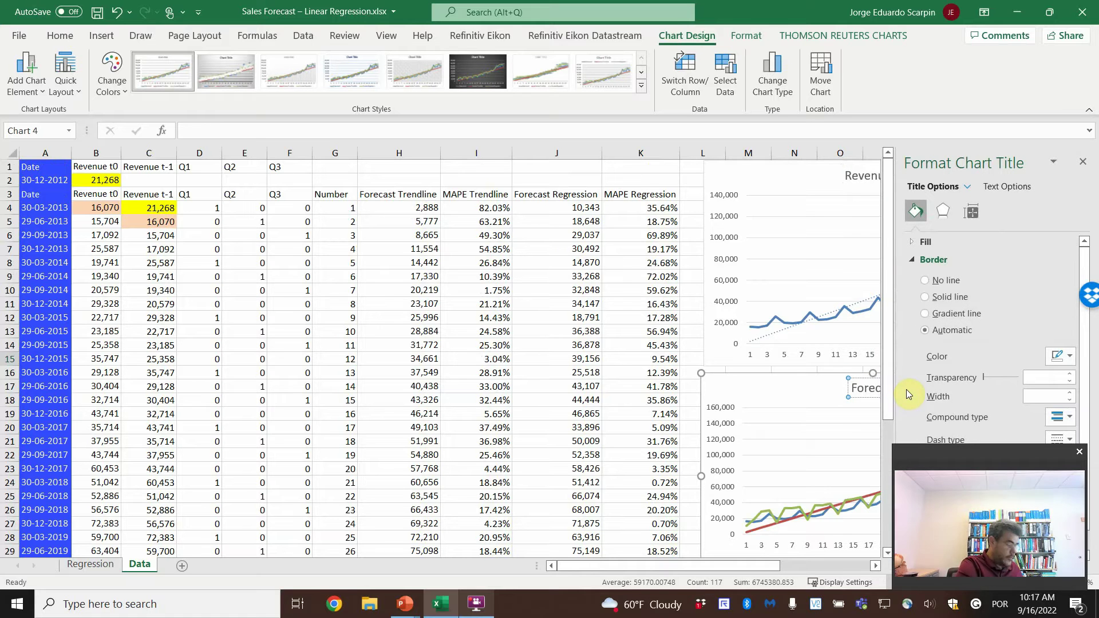
click(1082, 162)
click(1056, 360)
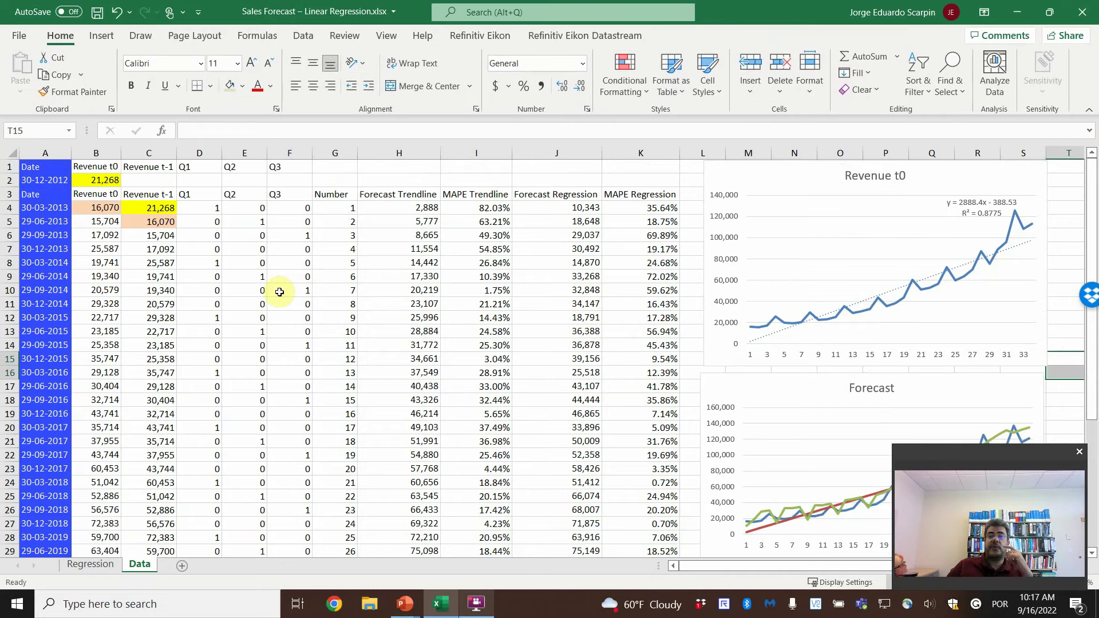
Step: Scroll through the sheet to review the finished Forecast chart
scroll(656, 417, down, 1)
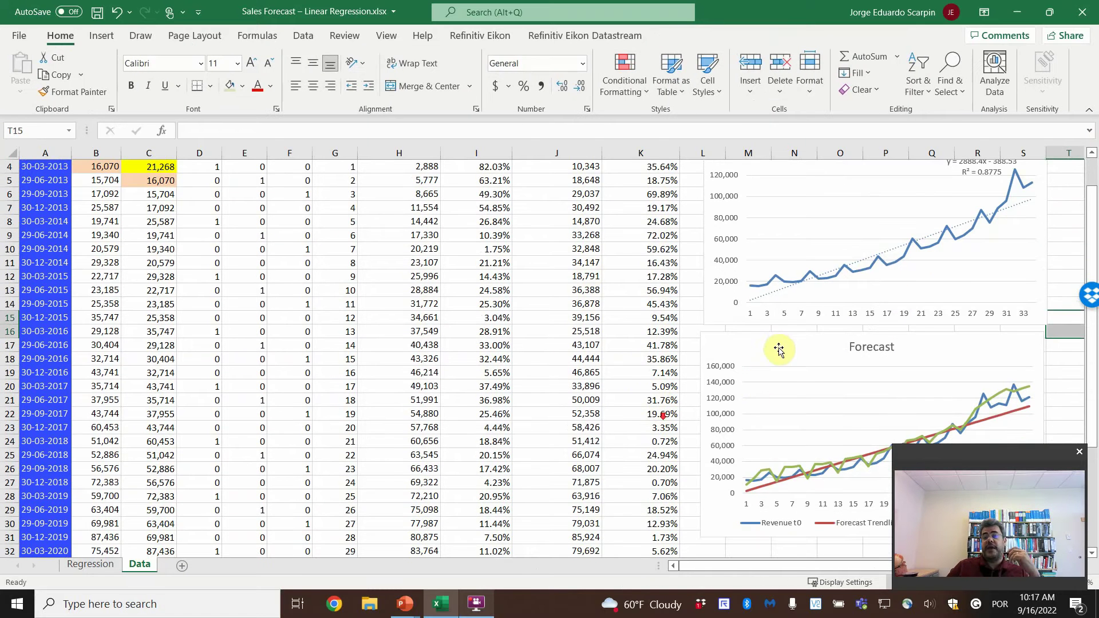
click(776, 344)
scroll(863, 246, up, 1)
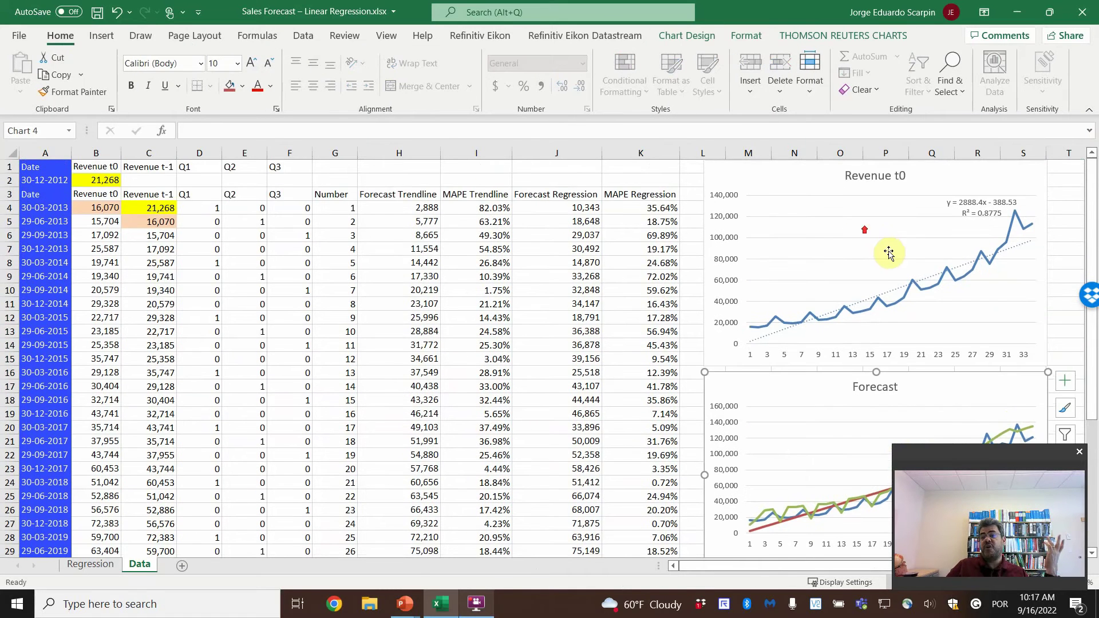
scroll(875, 319, down, 1)
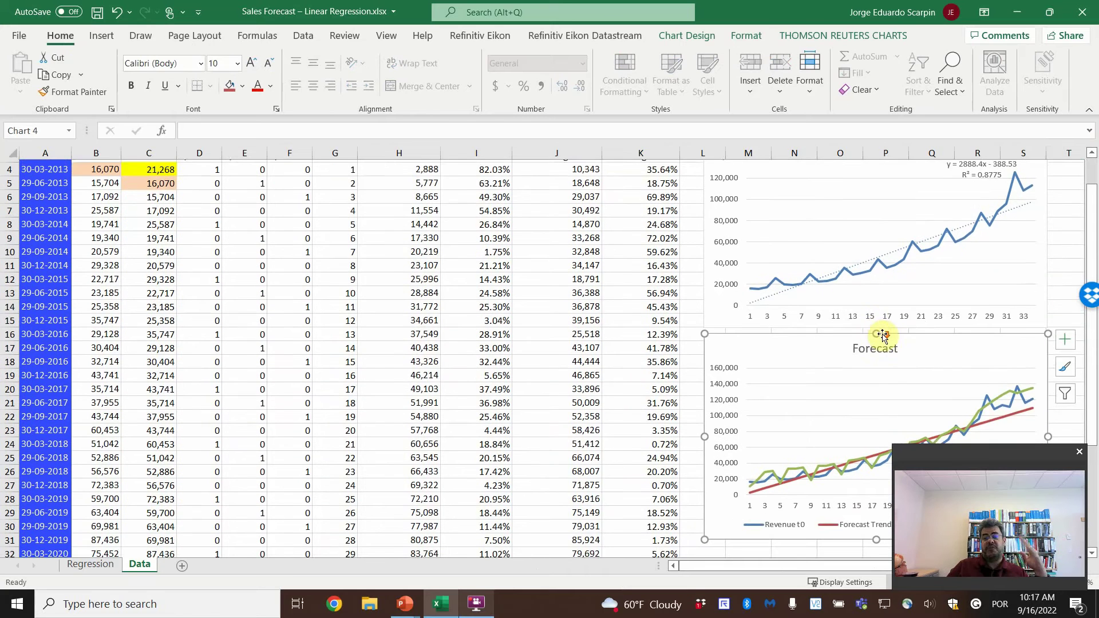
scroll(877, 320, down, 2)
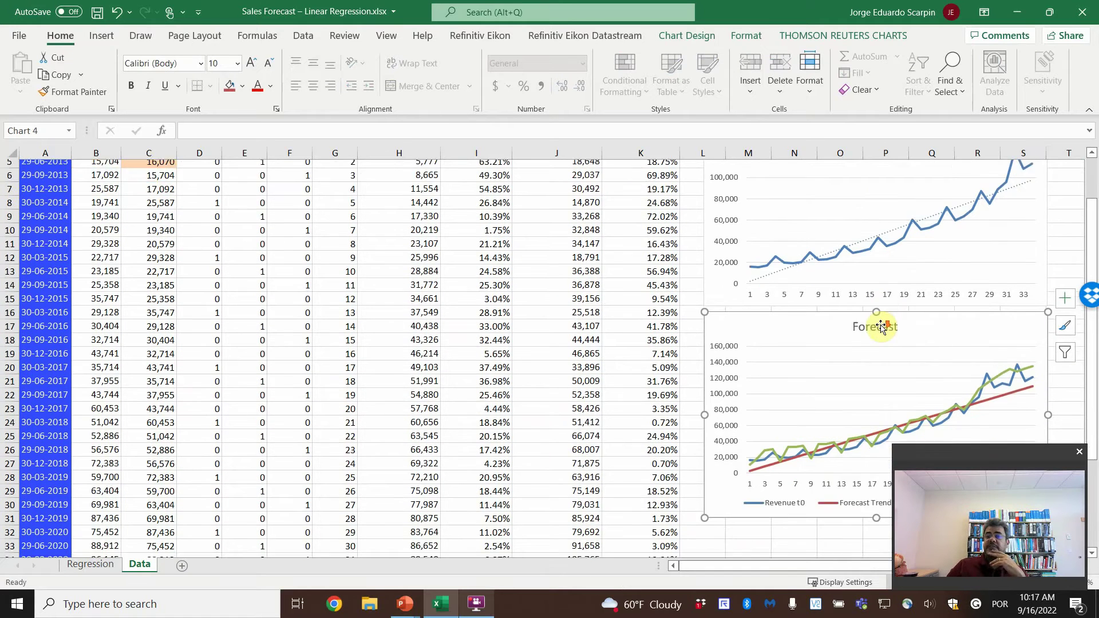
scroll(892, 326, down, 1)
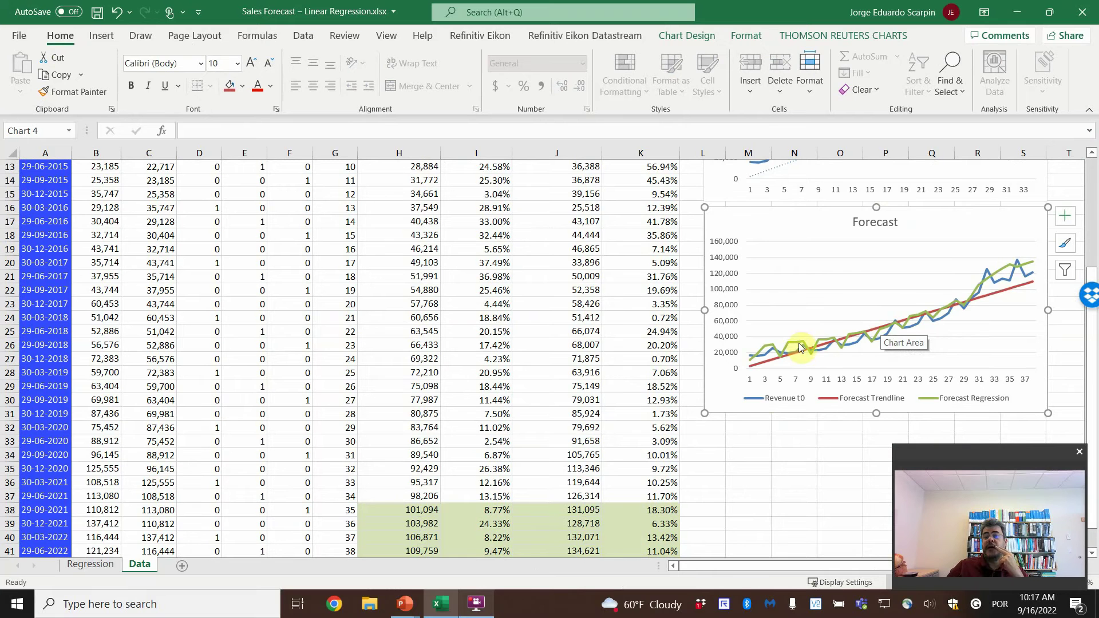
scroll(568, 364, up, 4)
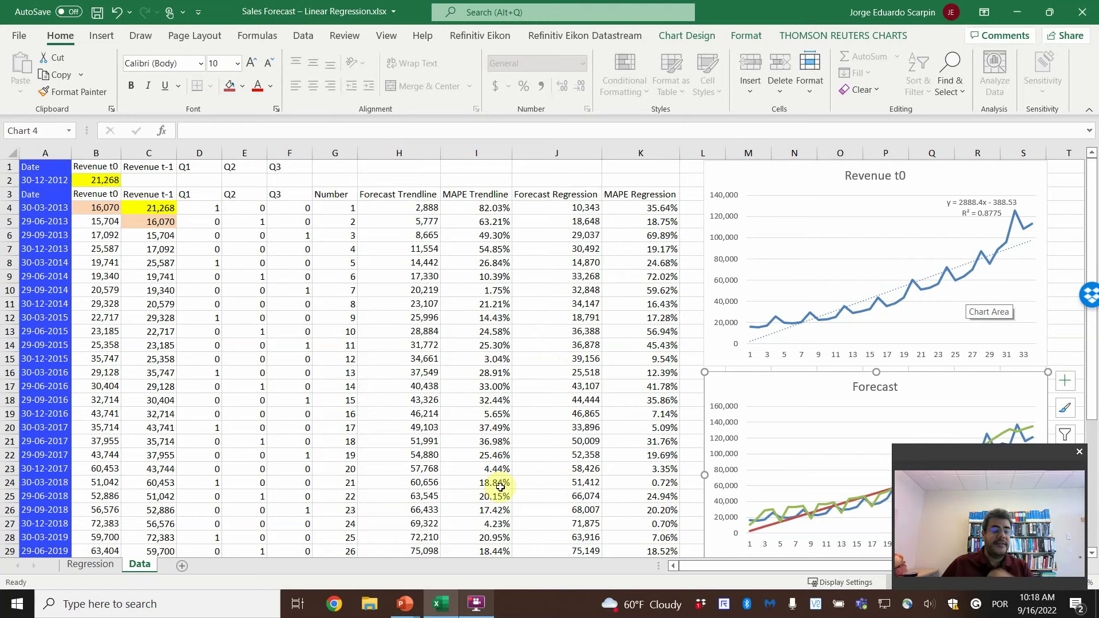
Step: Bring the PowerPoint slide show back and advance to the 'Thank you' slide
mouse_move(405, 604)
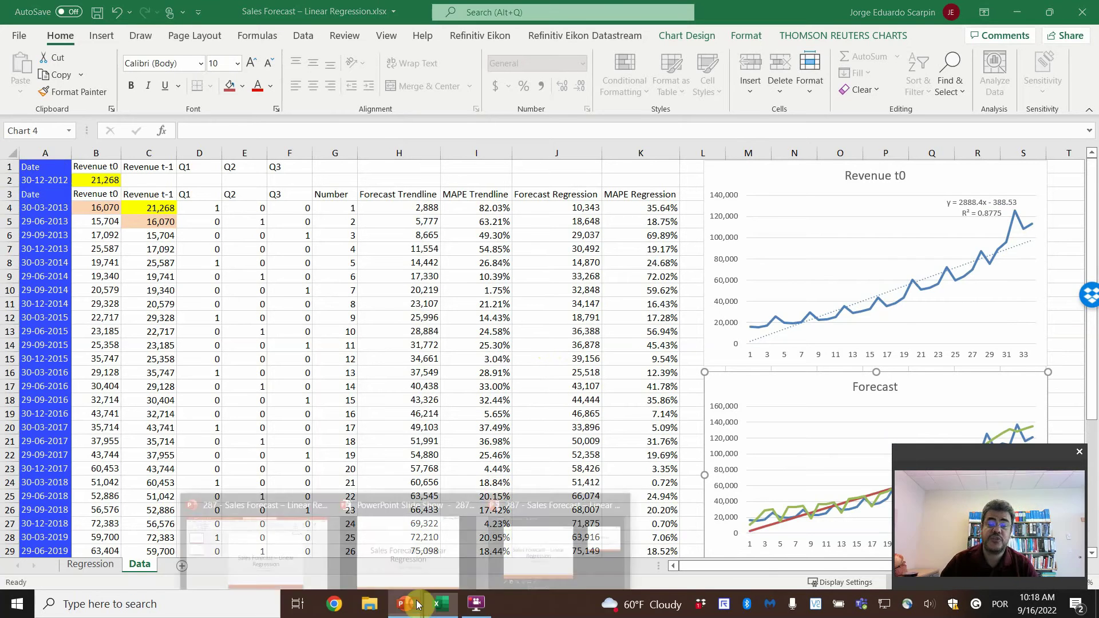
click(424, 538)
click(636, 399)
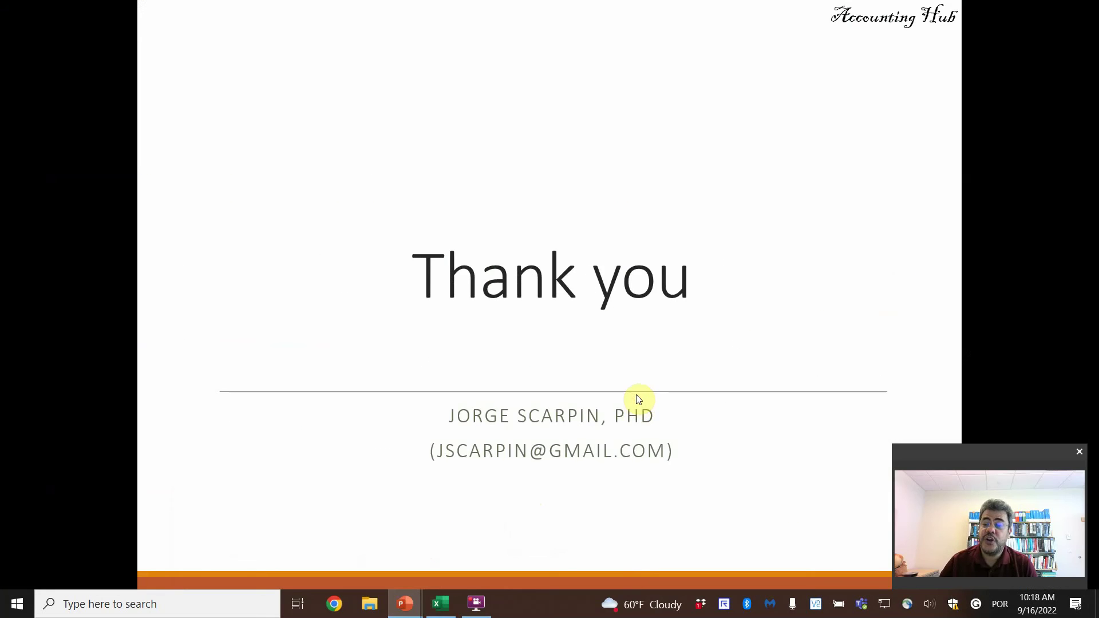